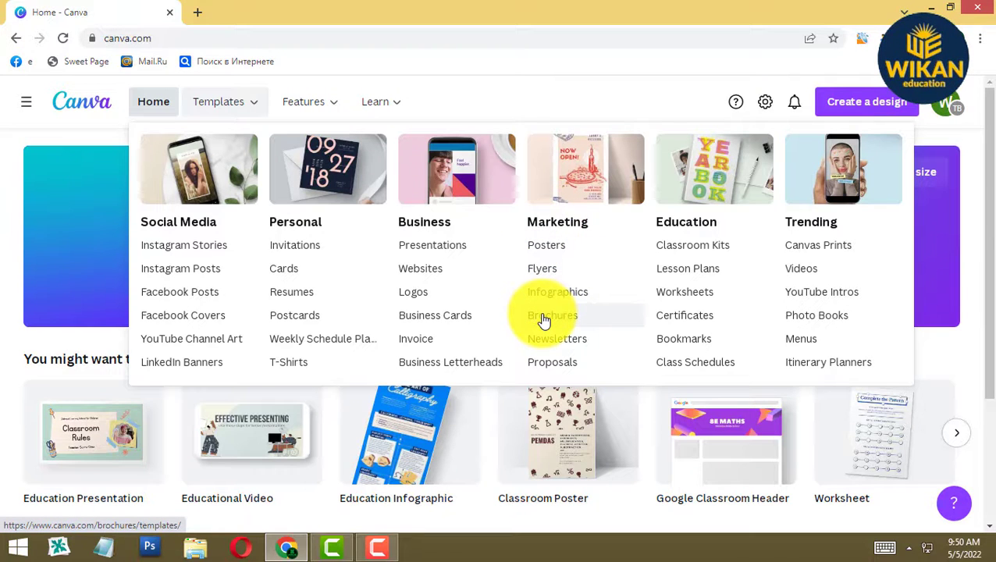
- Open the Brochures template gallery under Marketing in the Templates menu
left_click(546, 317)
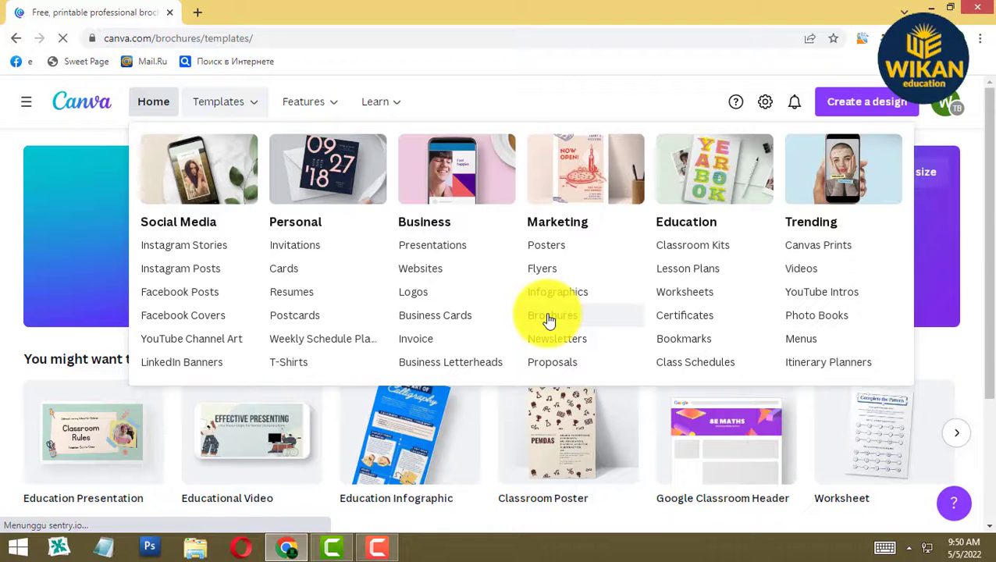
- Browse the grid of 2,058 brochure templates, previewing cards, then return to the top
scroll(591, 340, "down", 2)
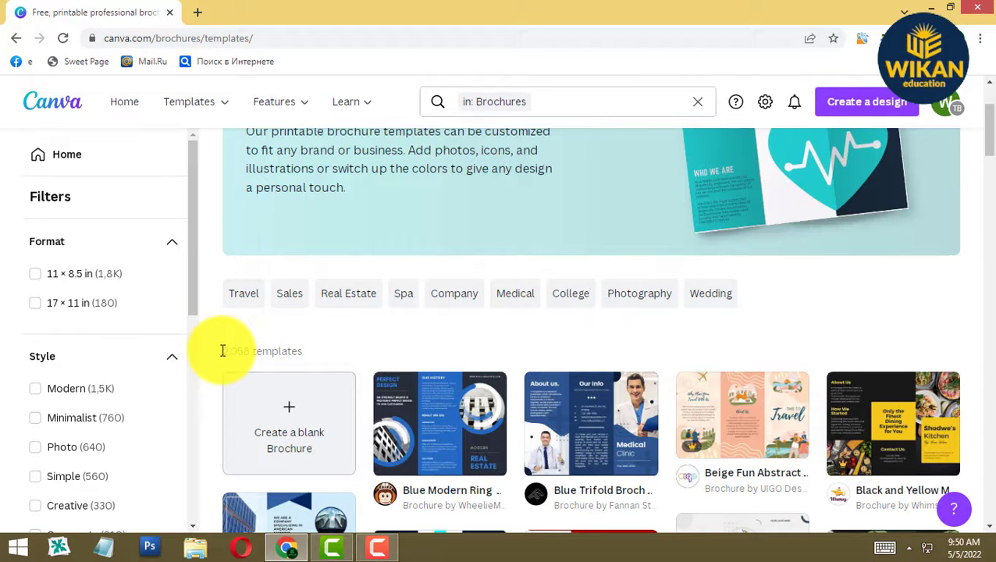
left_click_drag(223, 350, 244, 357)
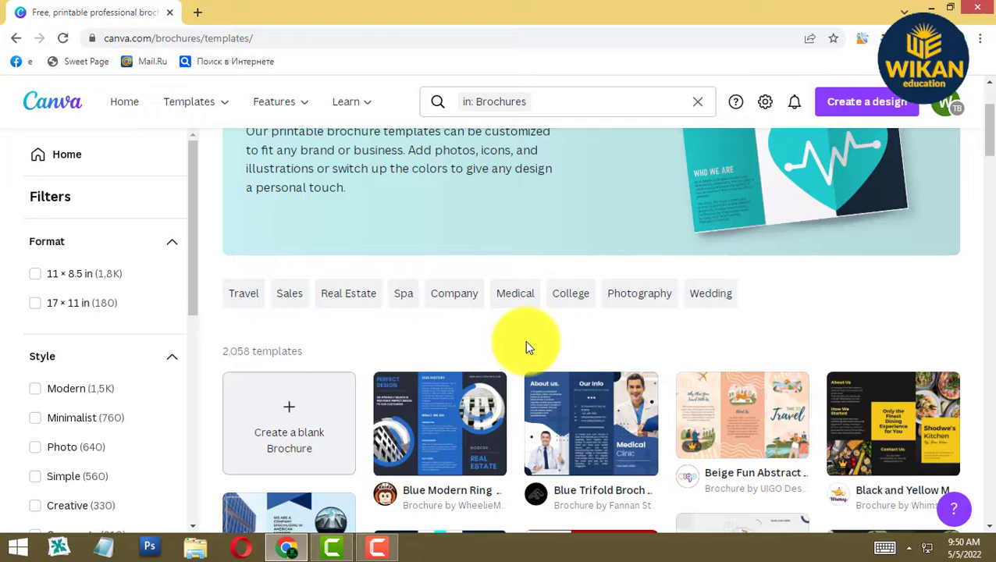
scroll(525, 341, "down", 2)
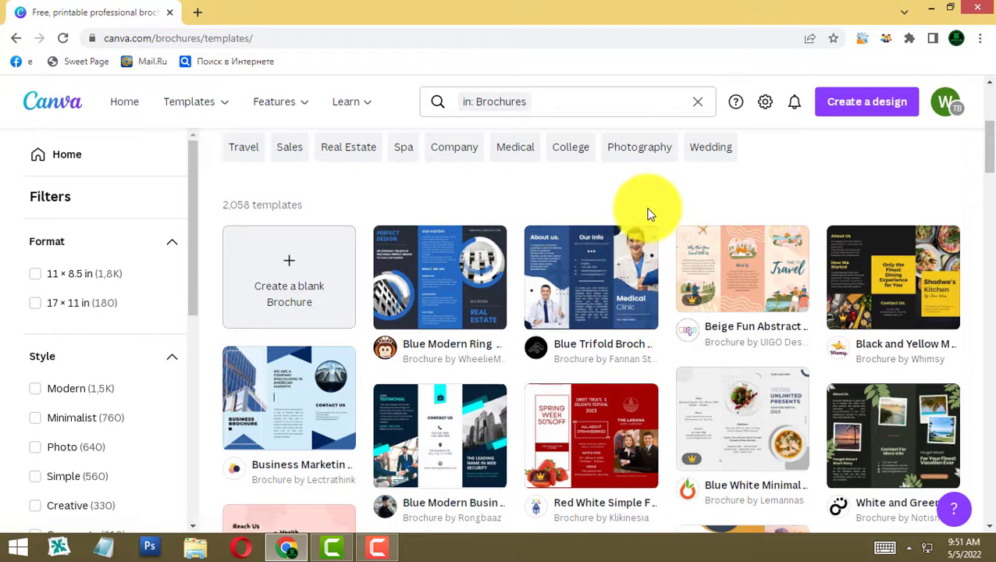
scroll(644, 209, "down", 3)
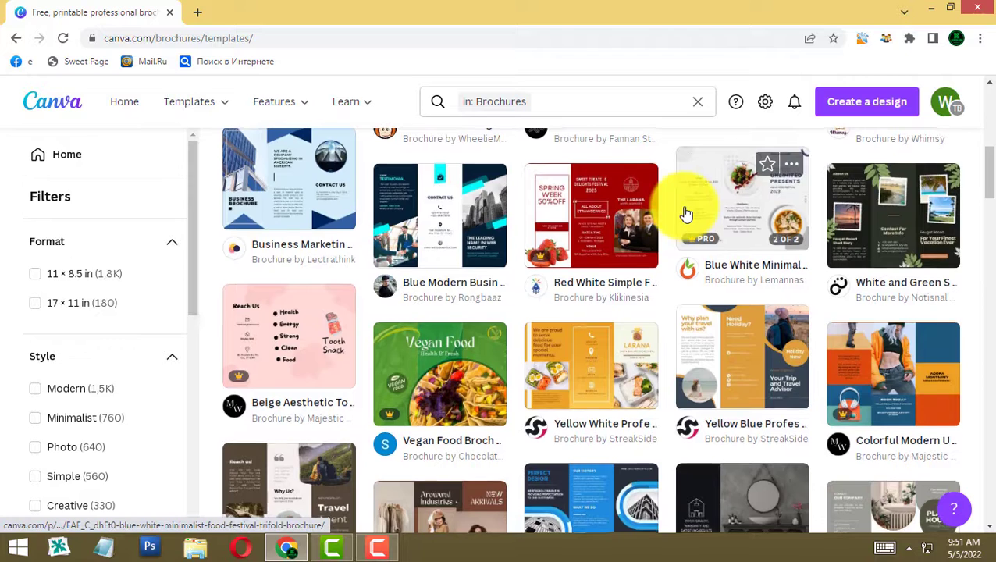
scroll(686, 212, "down", 1)
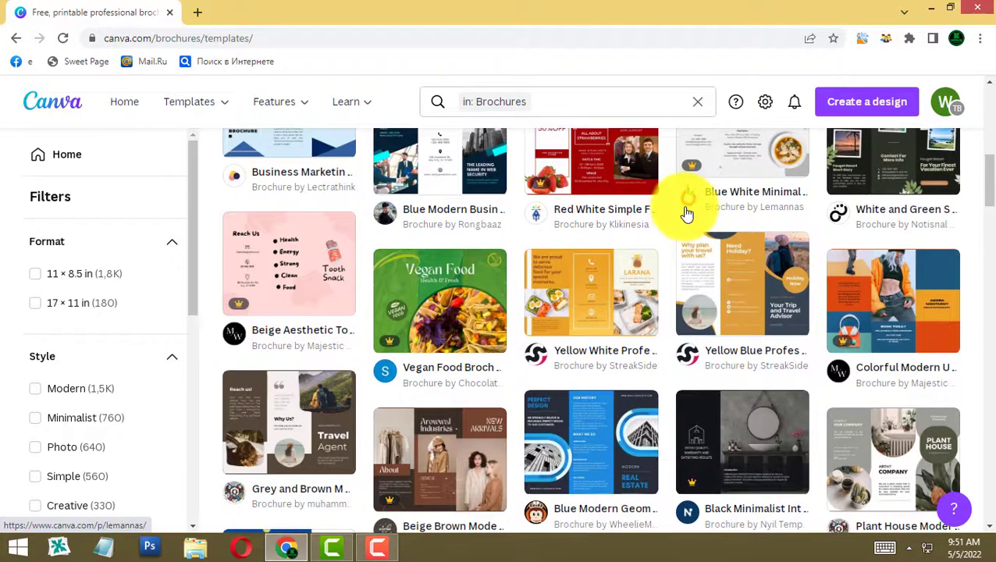
scroll(686, 212, "down", 2)
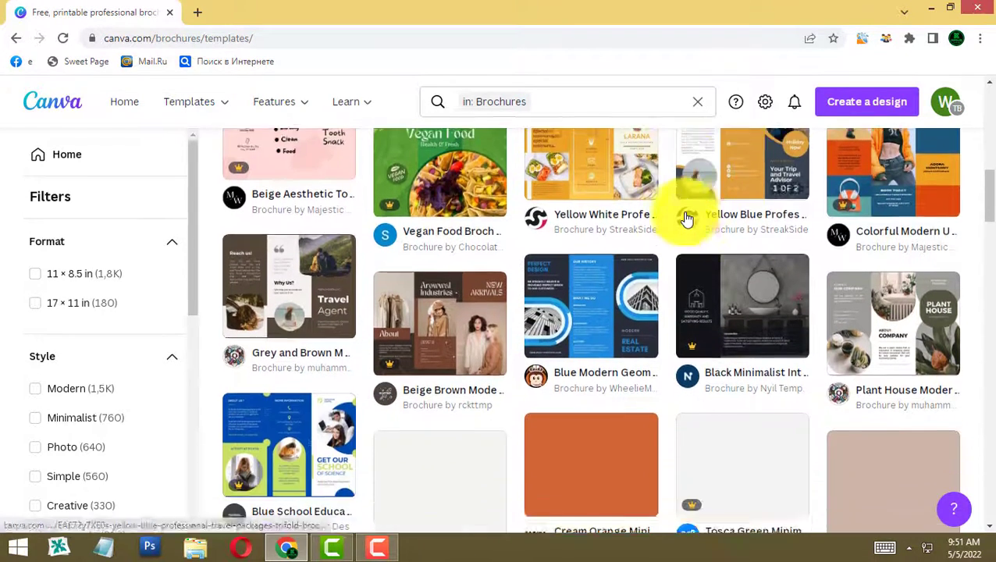
scroll(686, 221, "down", 1)
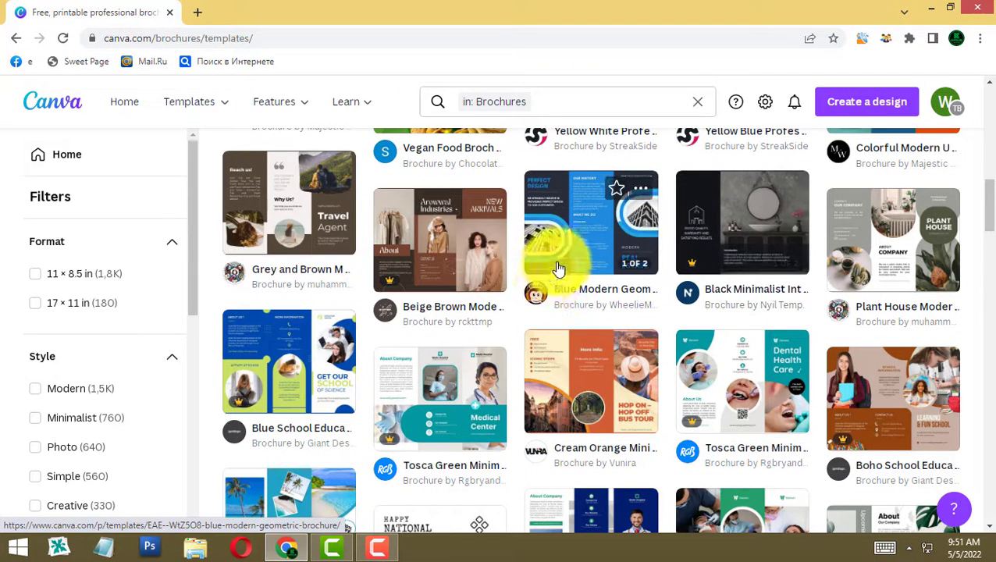
mouse_move(688, 265)
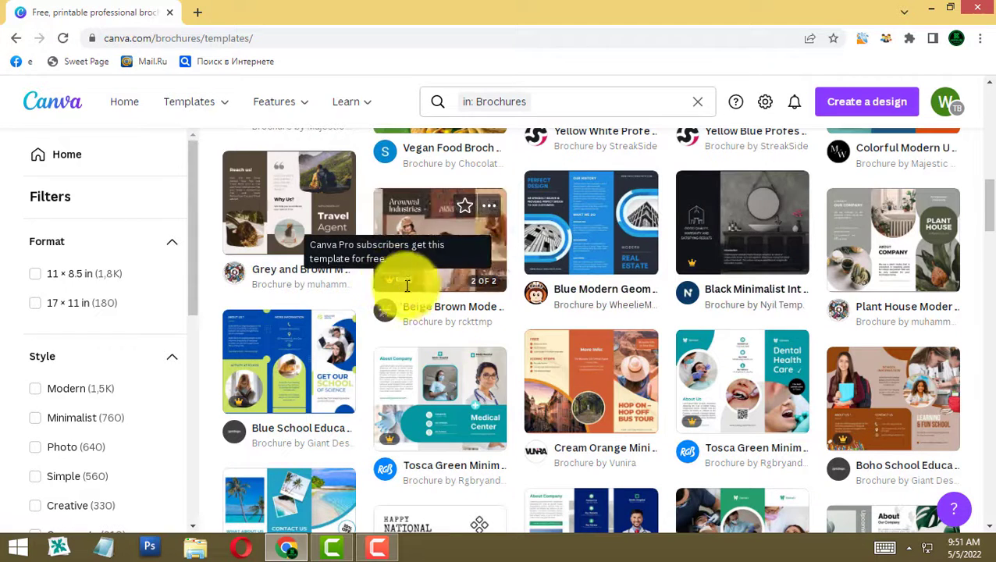
scroll(454, 295, "down", 1)
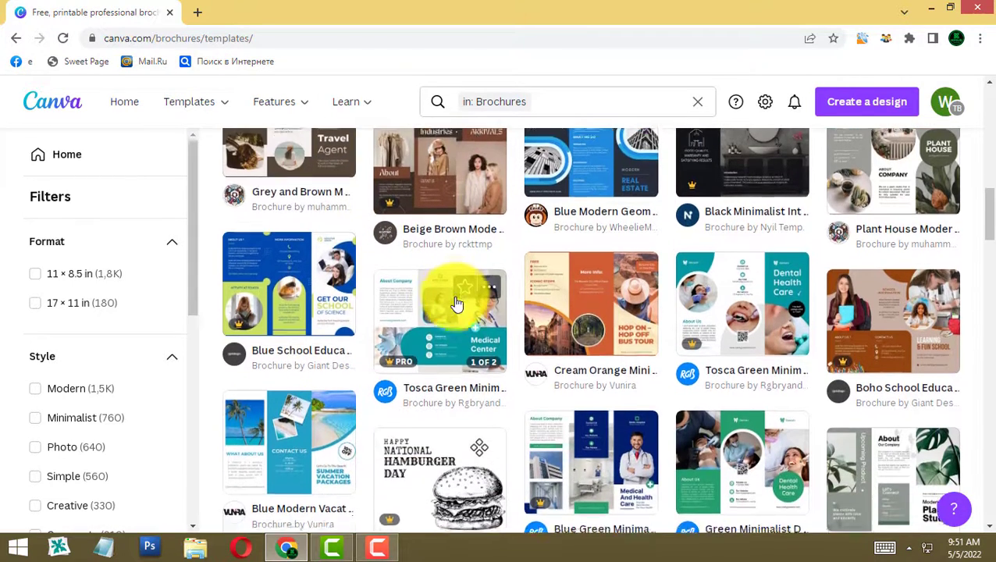
scroll(458, 303, "down", 1)
scroll(642, 297, "up", 1)
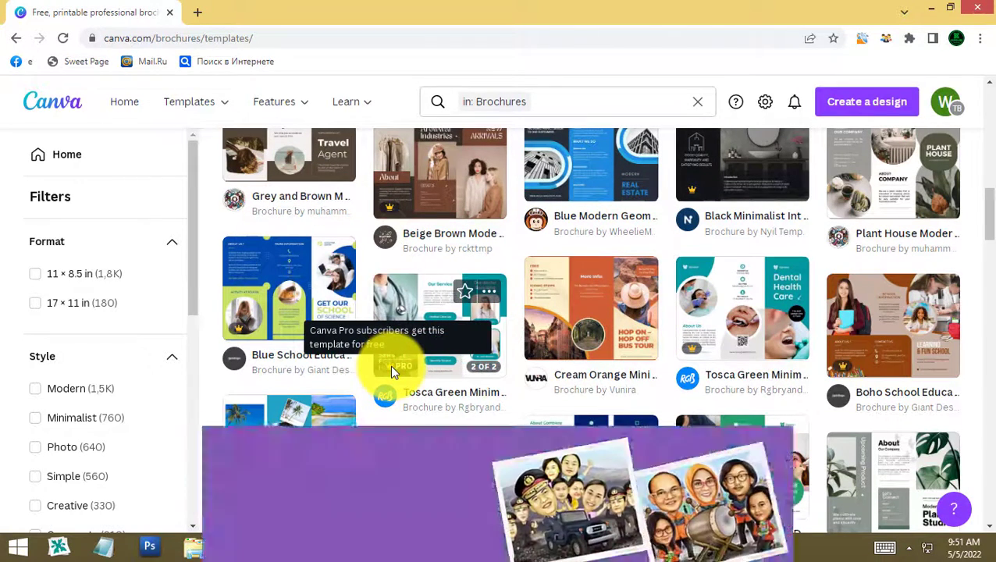
scroll(606, 346, "down", 2)
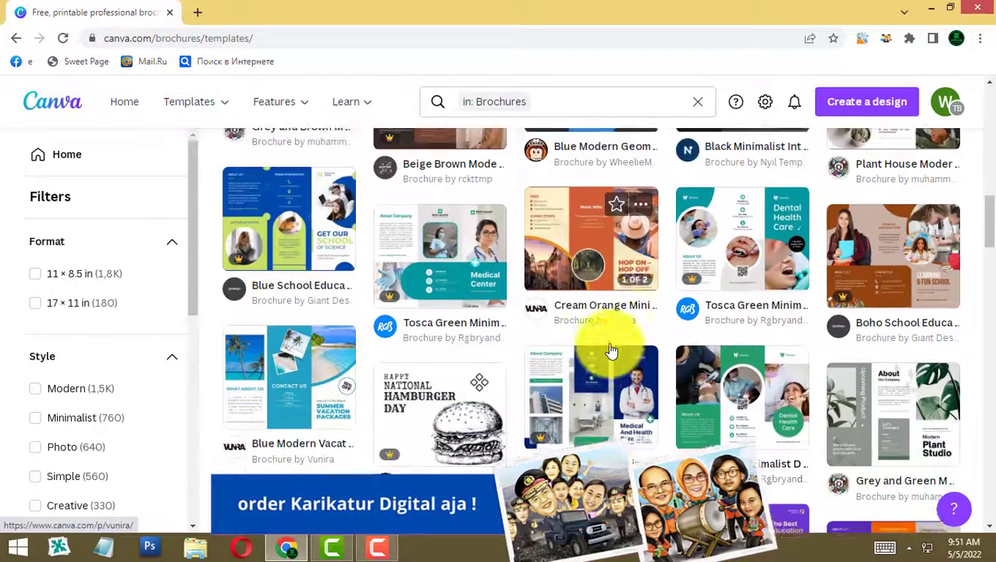
scroll(603, 351, "down", 1)
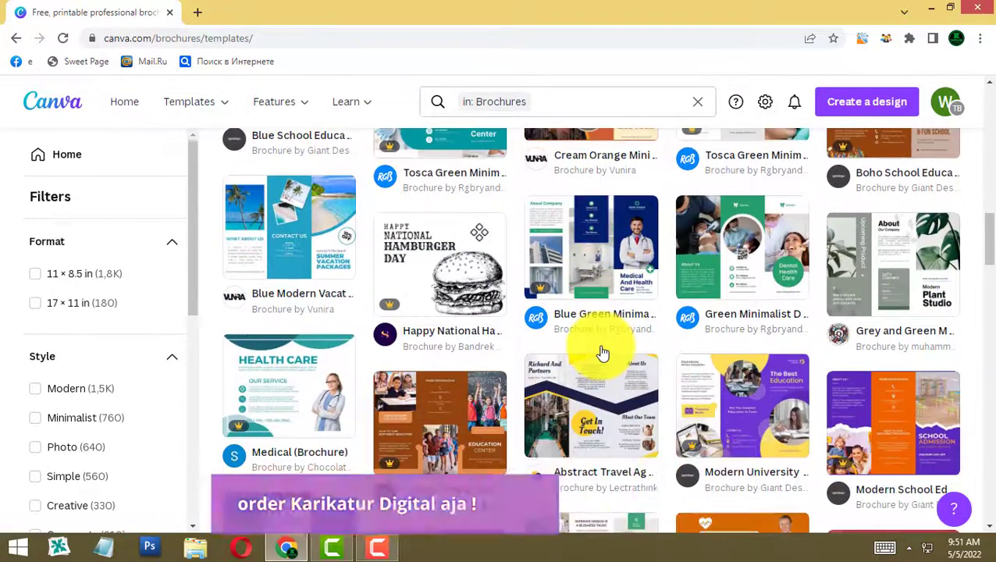
scroll(601, 348, "down", 1)
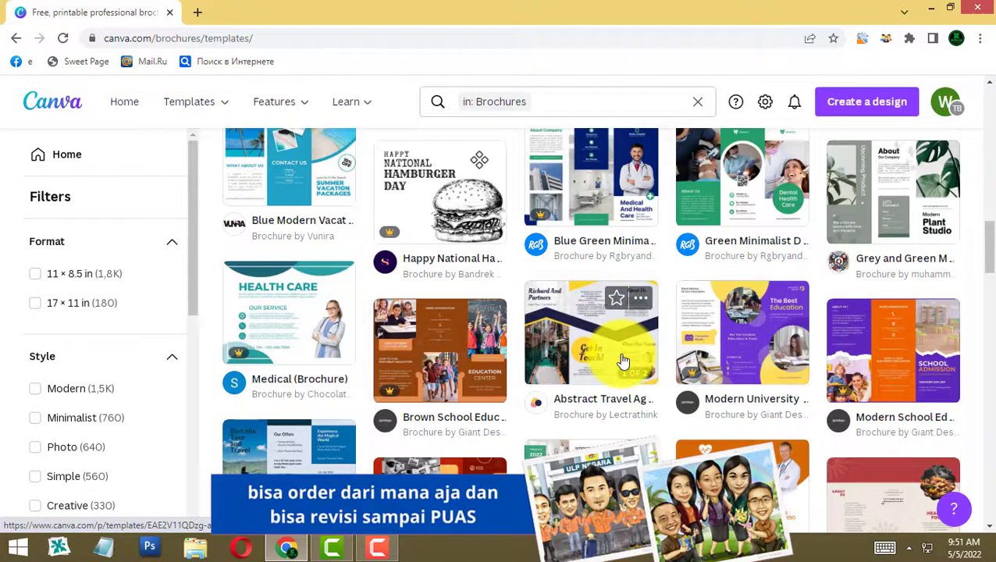
scroll(772, 278, "down", 1)
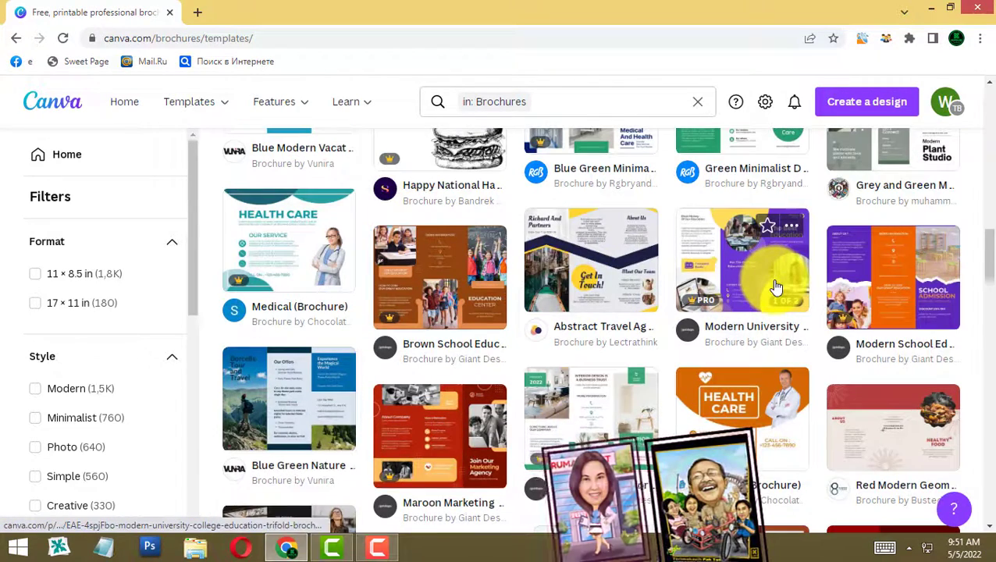
scroll(783, 293, "up", 2)
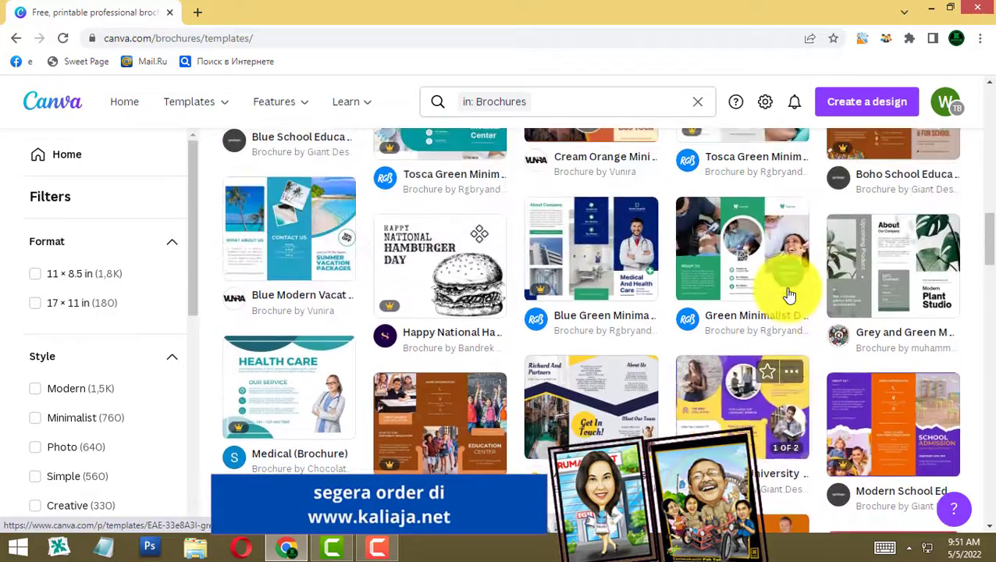
scroll(788, 295, "up", 4)
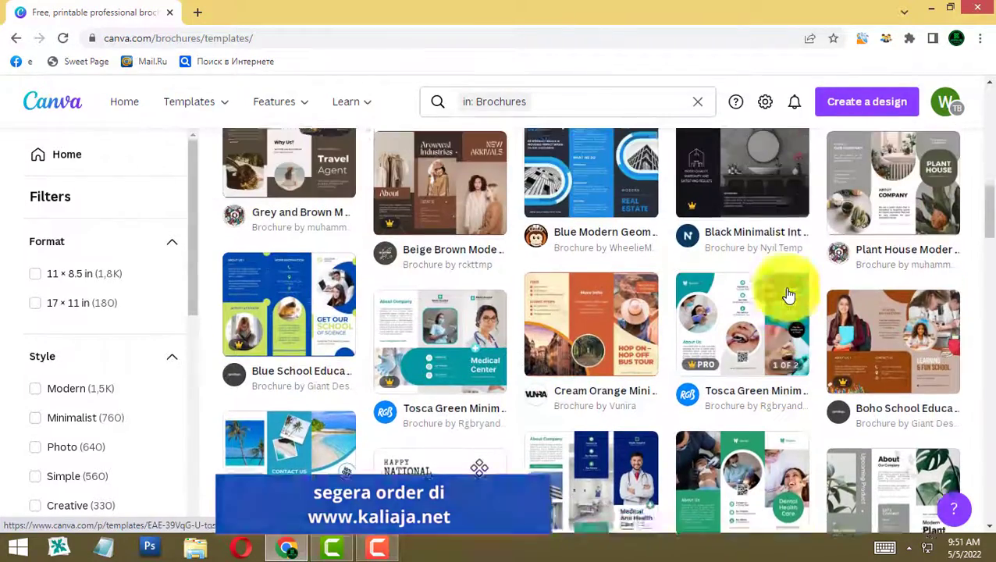
scroll(788, 295, "up", 2)
scroll(789, 295, "up", 2)
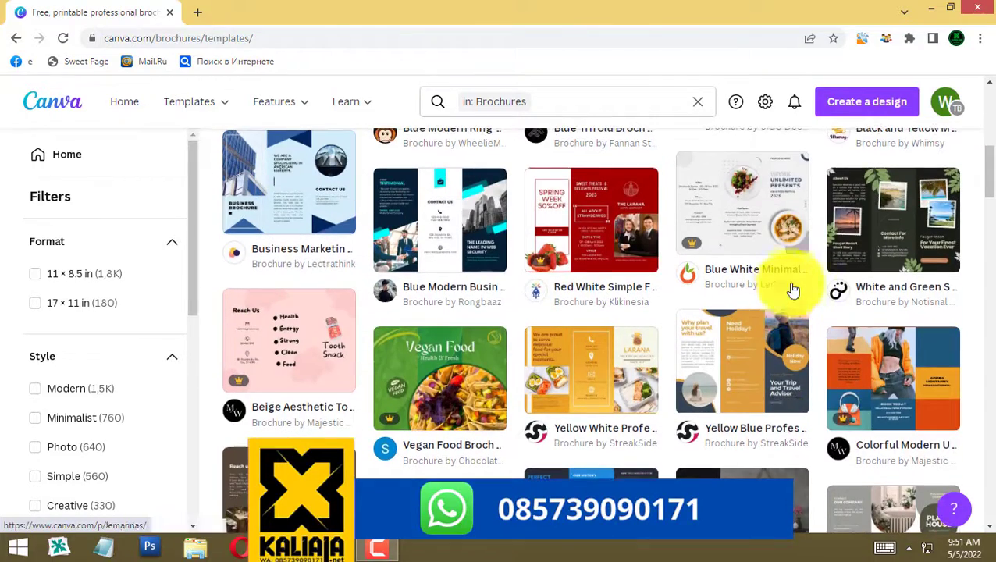
scroll(812, 261, "up", 3)
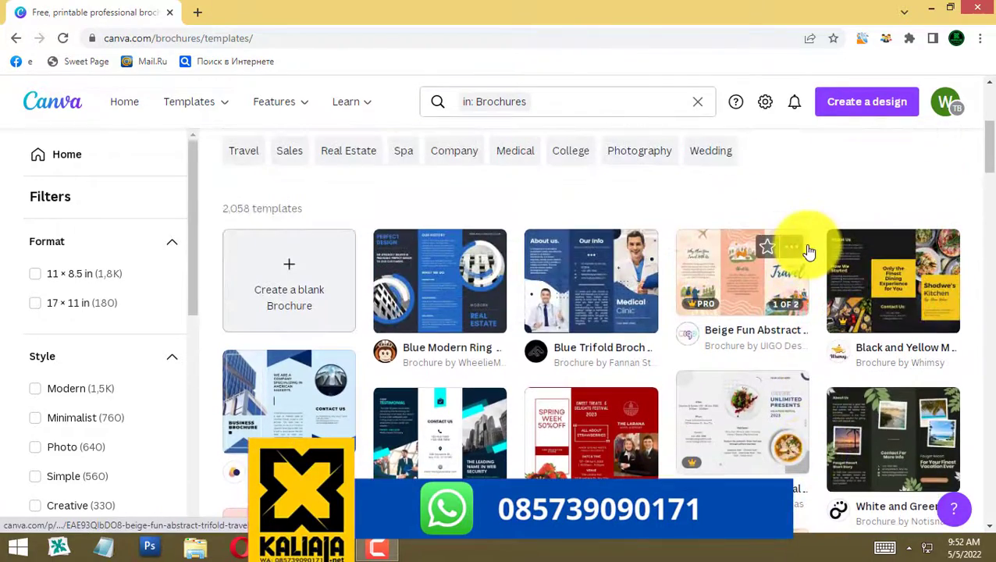
scroll(709, 281, "down", 1)
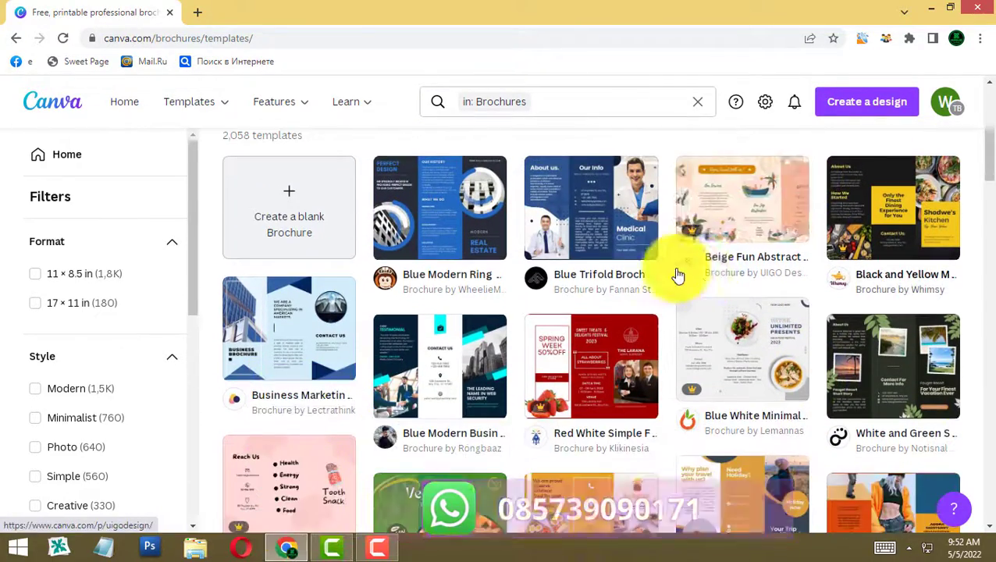
- Preview both pages of the Blue Trifold Brochure Medical template and customize it as a design
left_click(596, 225)
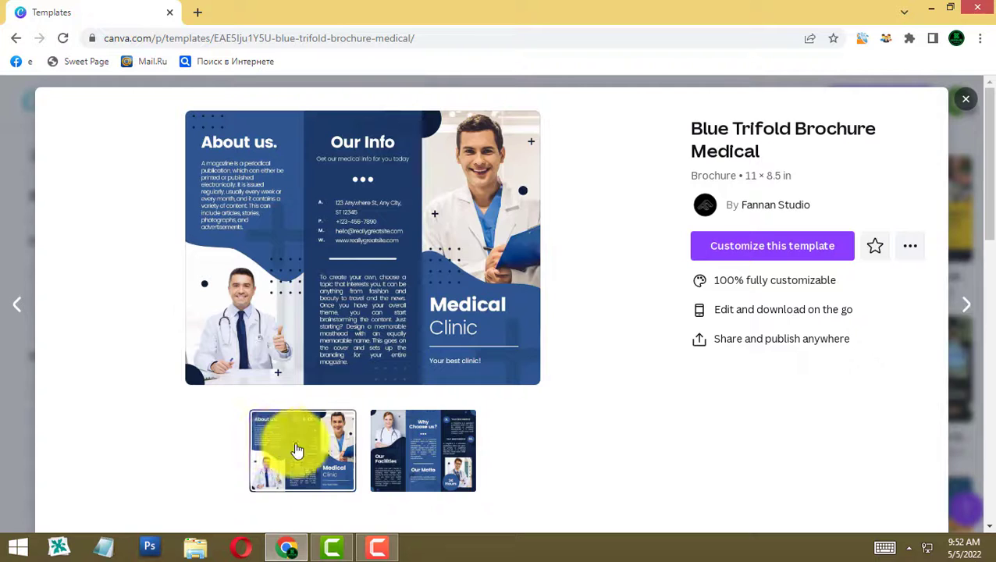
left_click(447, 462)
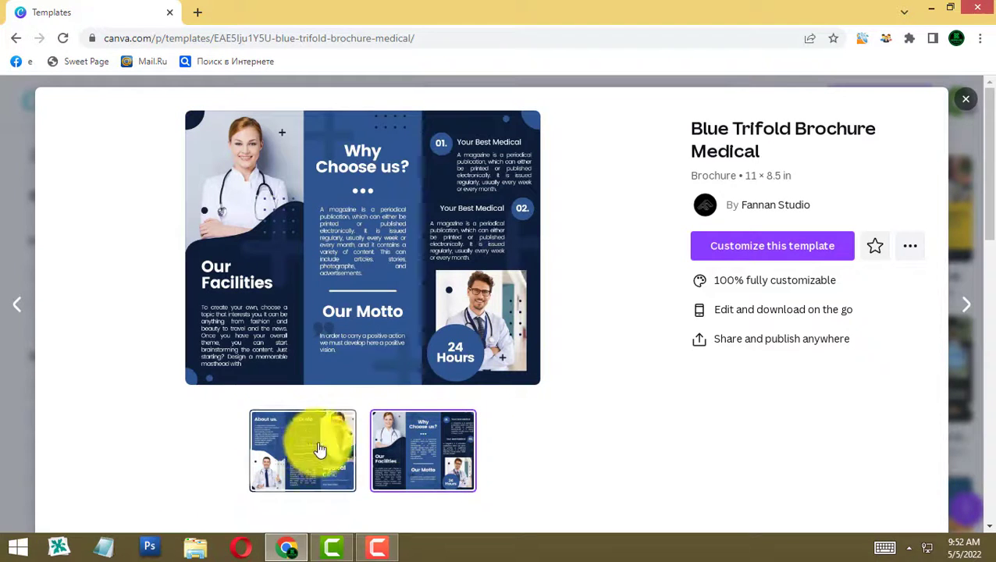
left_click(805, 249)
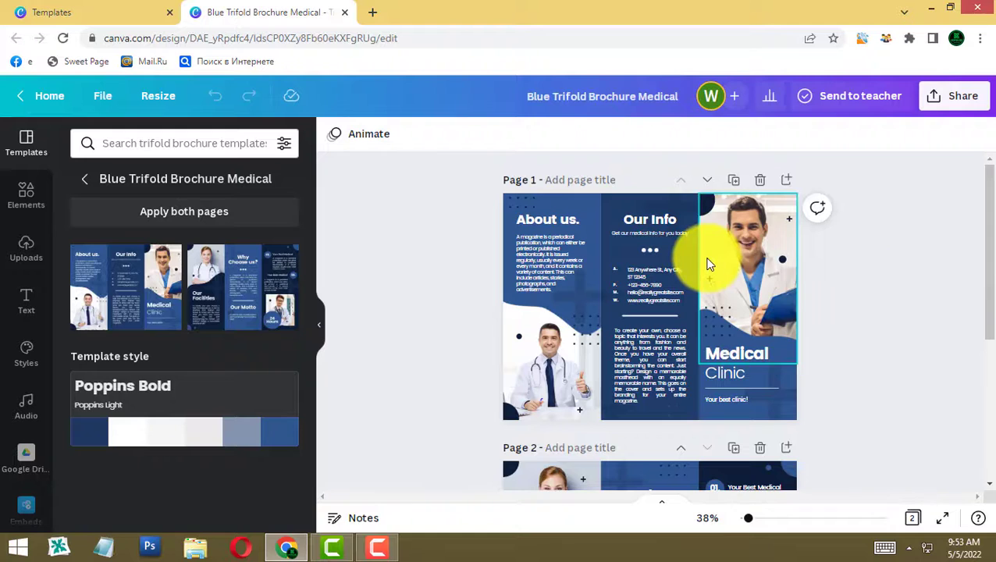
scroll(531, 453, "down", 1)
scroll(737, 224, "up", 1)
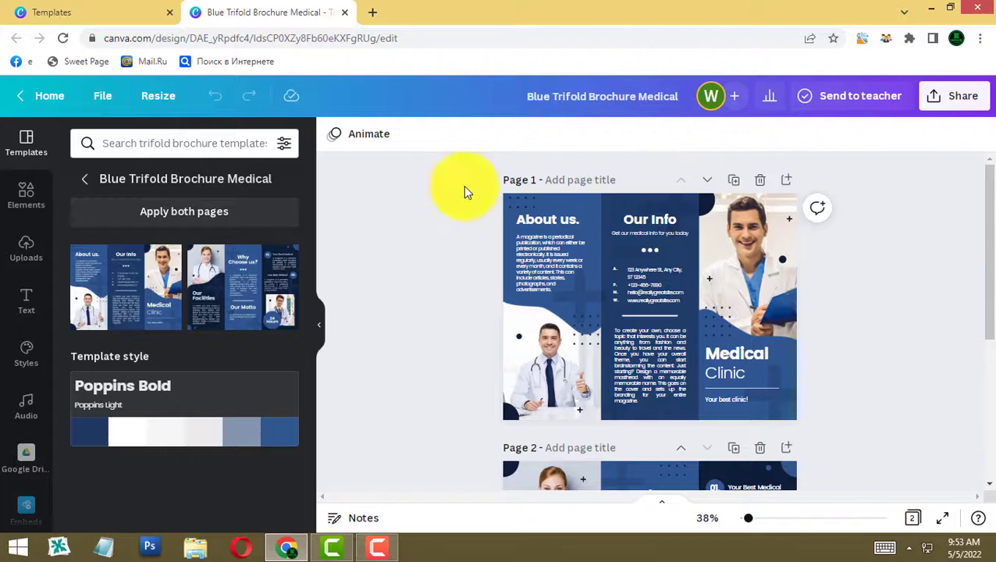
- Switch the resize units from in to cm, reading 27,94 × 21,59 cm, without resizing
left_click(159, 99)
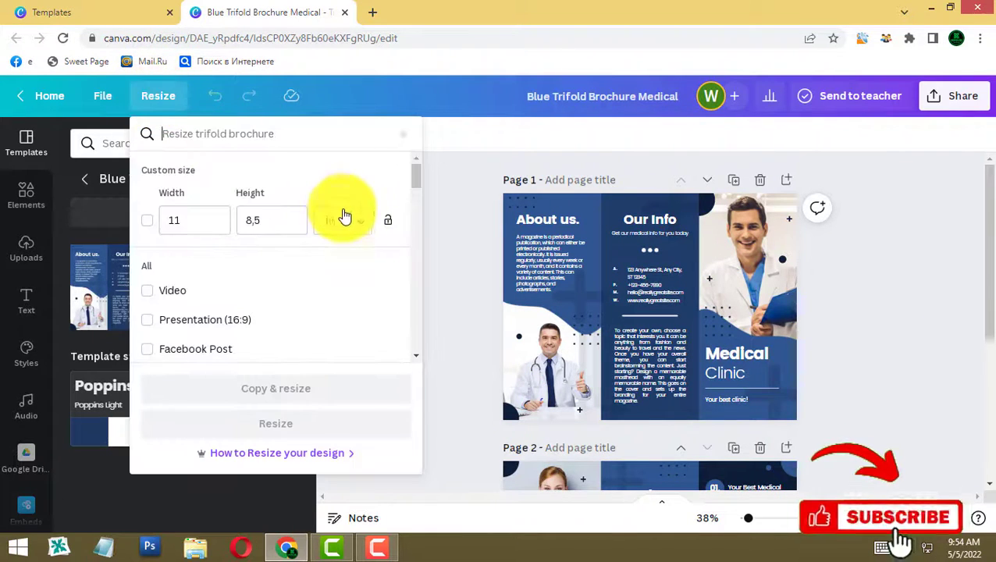
left_click(361, 226)
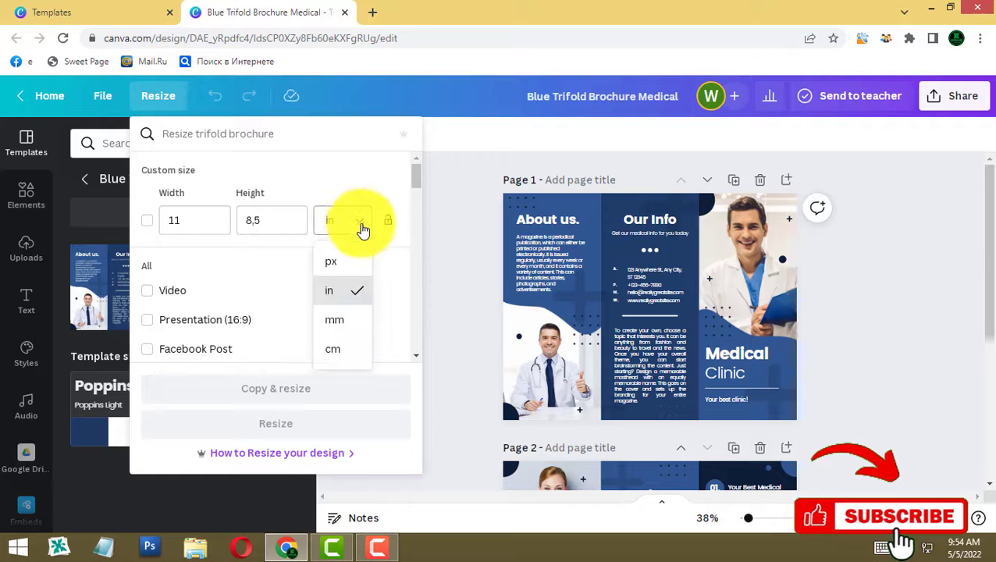
left_click(338, 351)
double_click(207, 221)
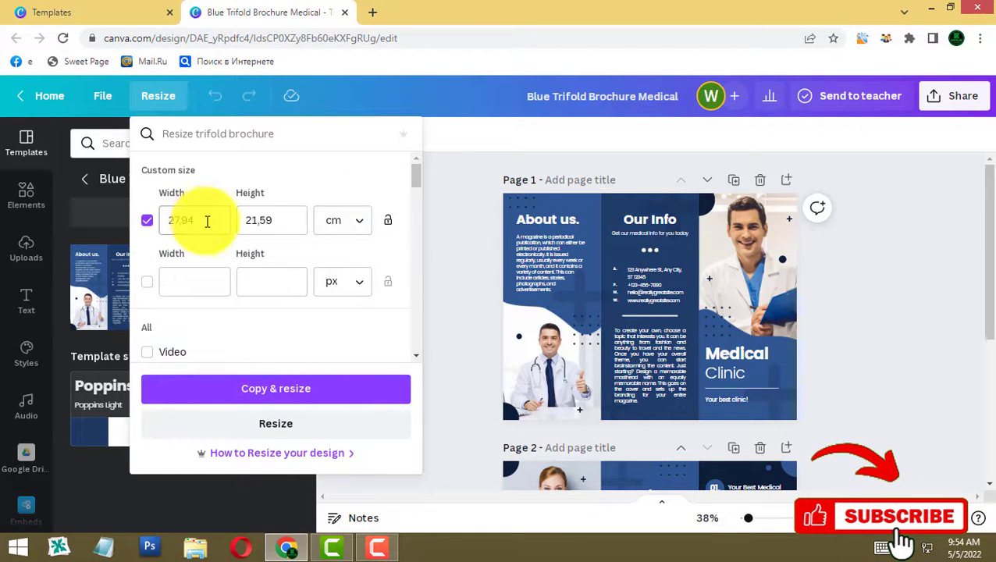
double_click(273, 220)
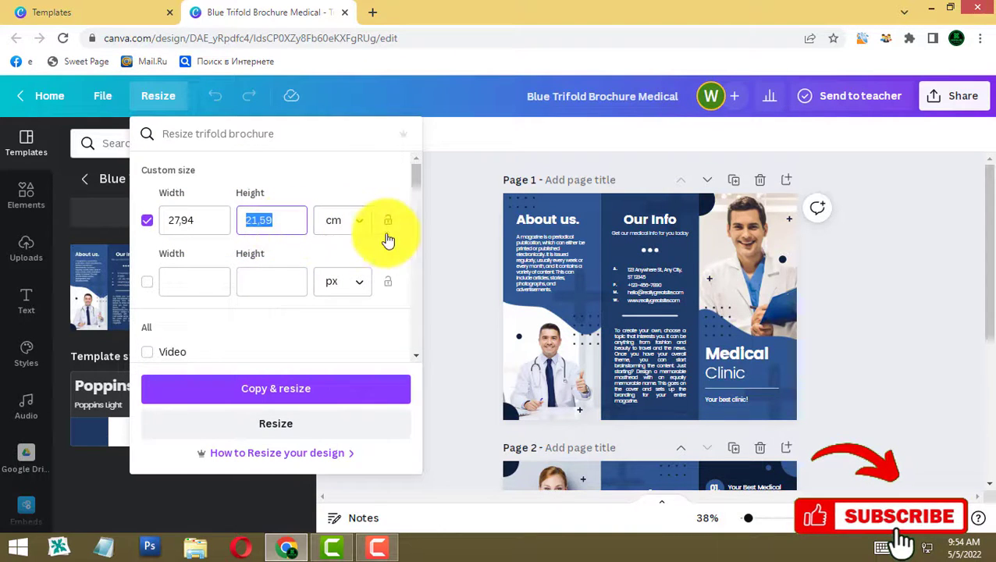
left_click(473, 228)
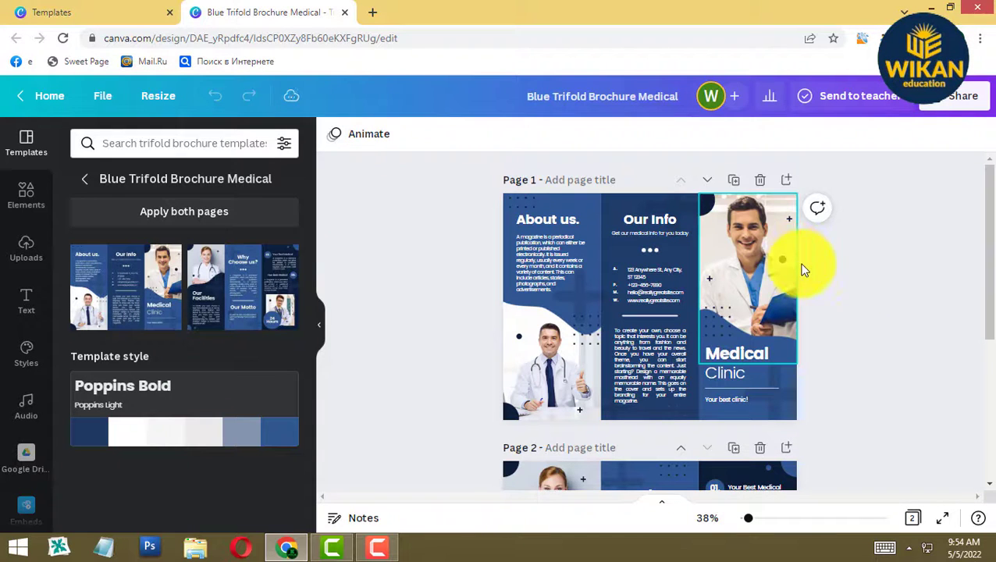
- Remove the two doctor photos from page 1's top-right and lower-left frames
scroll(864, 297, "down", 2)
scroll(859, 307, "down", 1)
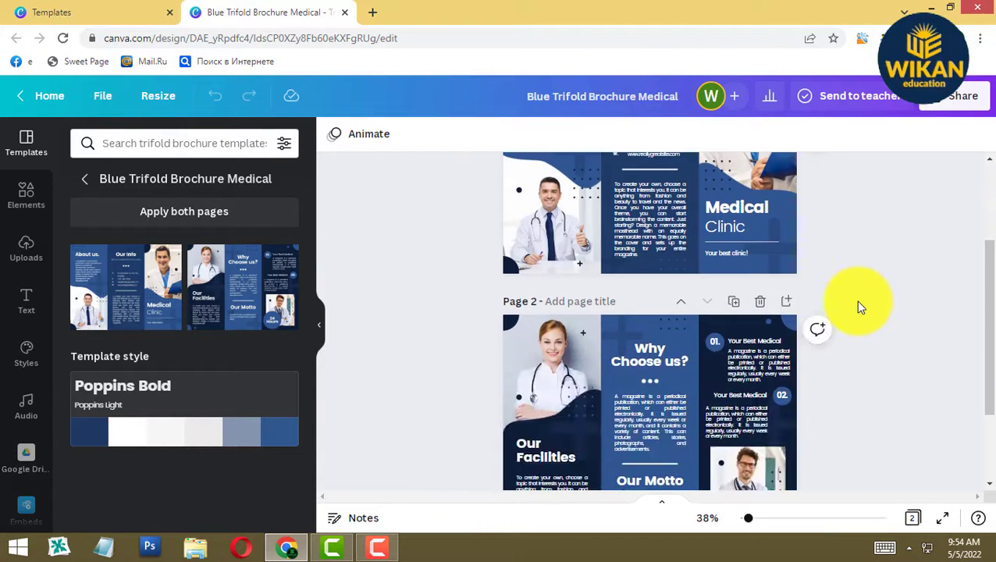
scroll(858, 307, "up", 3)
left_click(743, 255)
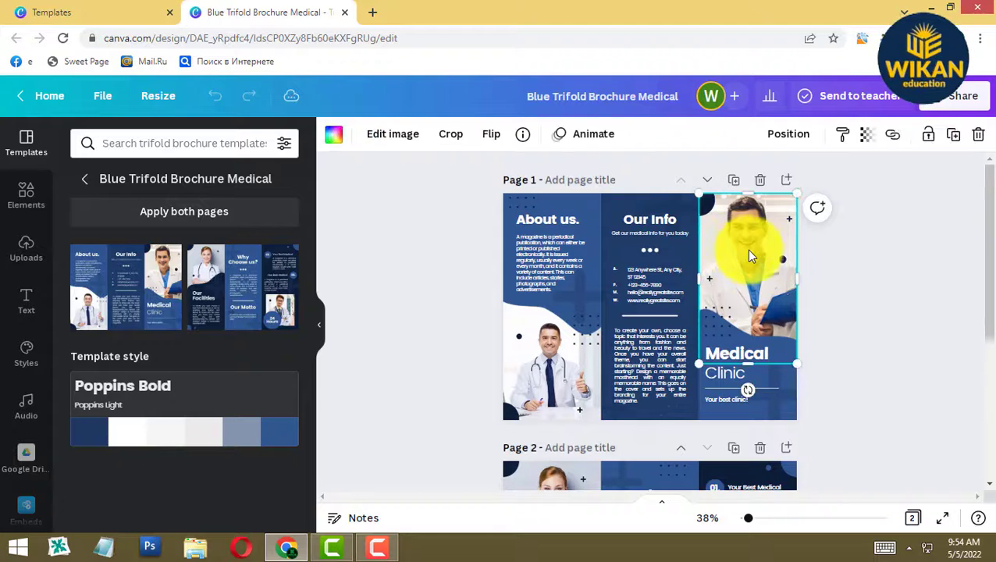
left_click_drag(558, 382, 672, 367)
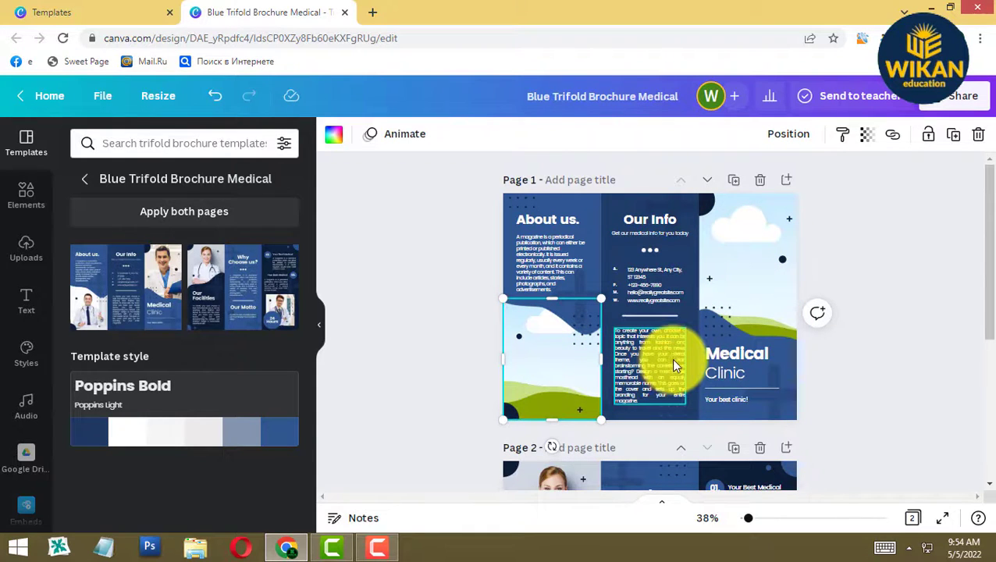
left_click(749, 242)
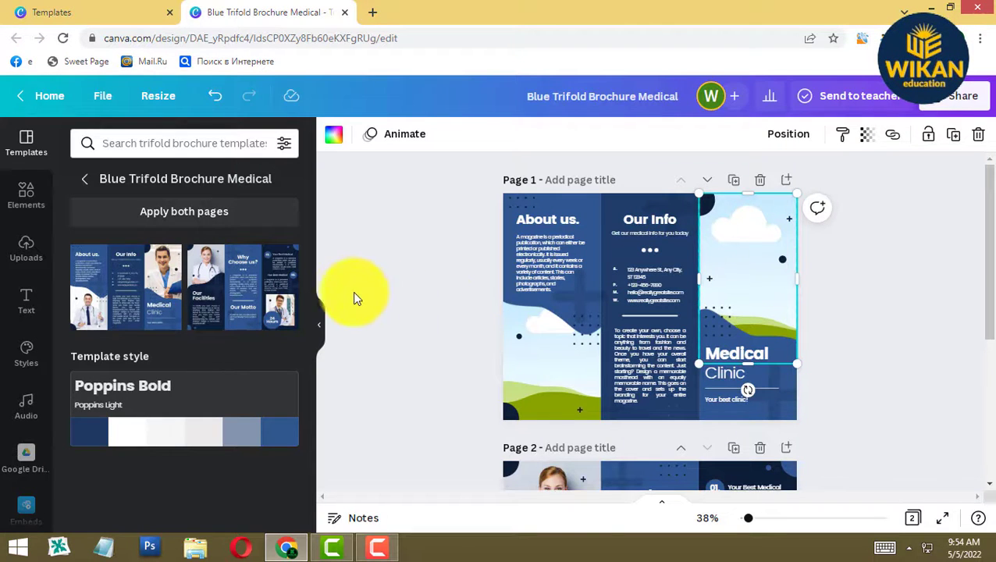
- Upload the '17 ags copy' caricature from Local Disk (F:) > KALIAJA
left_click(24, 250)
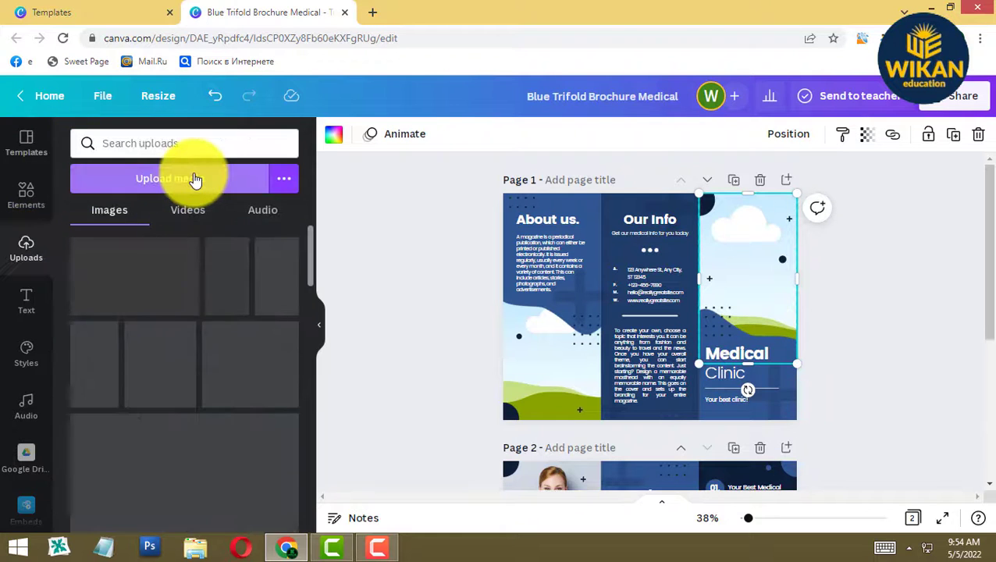
left_click(195, 179)
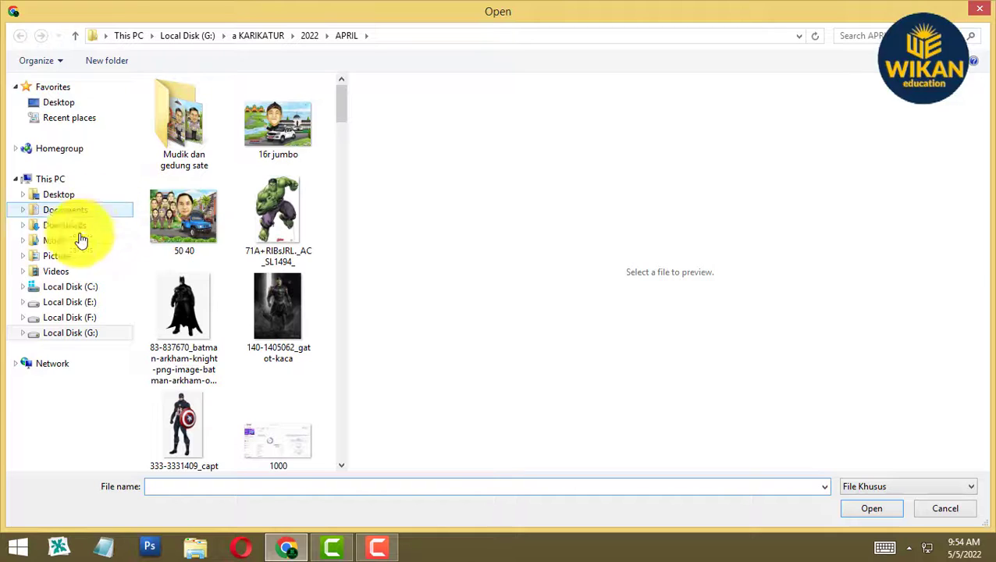
left_click(69, 316)
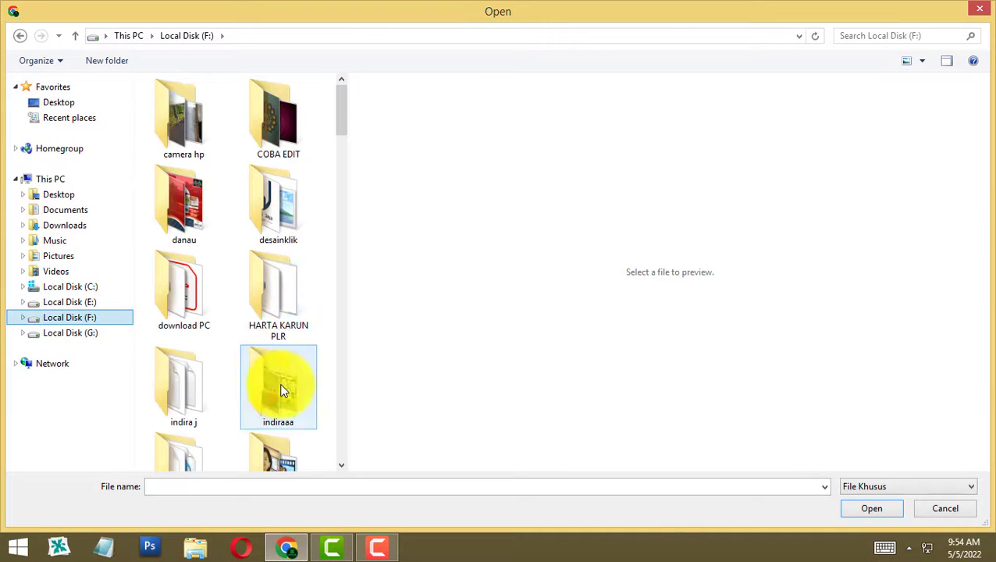
left_click(279, 386)
scroll(281, 367, "down", 3)
double_click(282, 273)
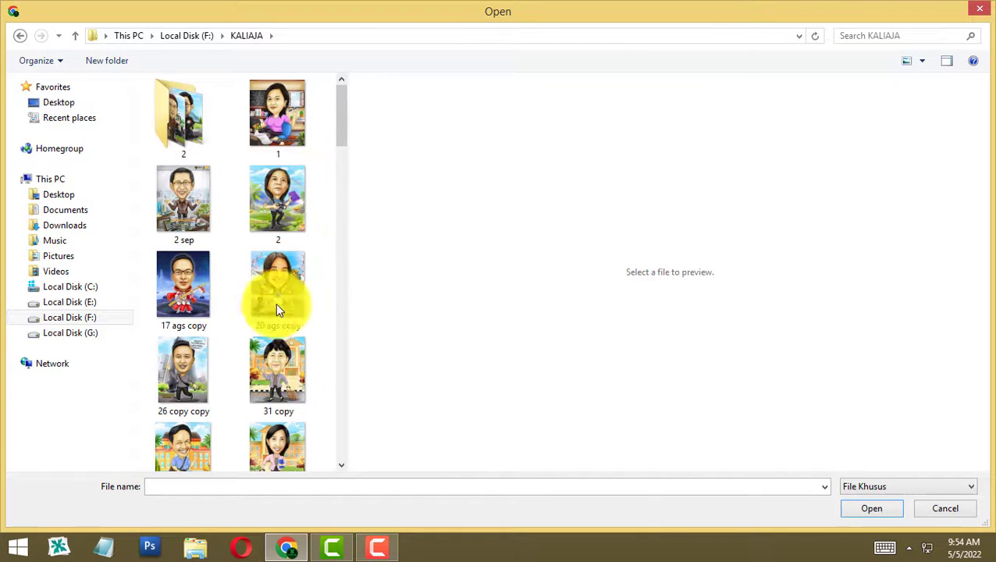
left_click(193, 284)
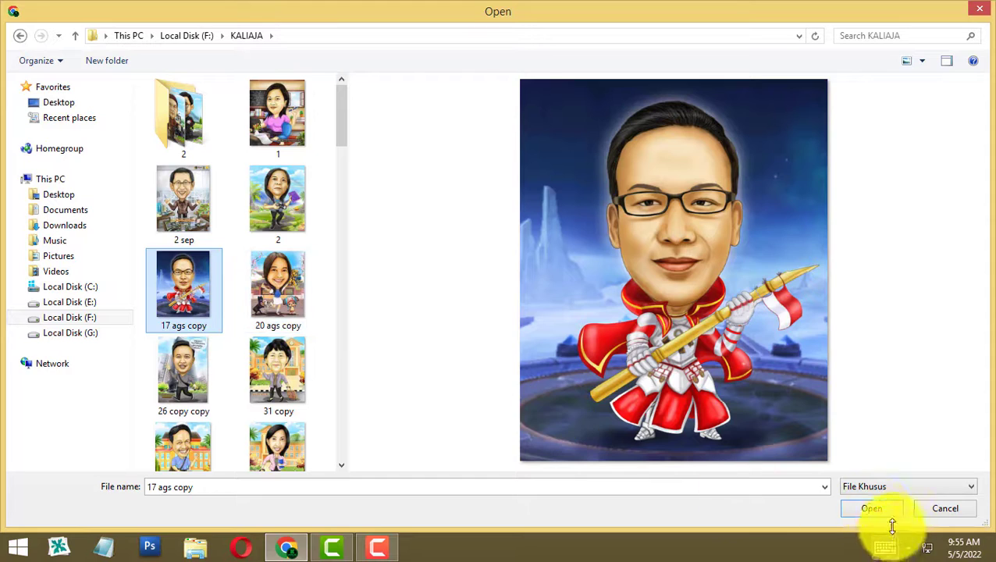
left_click(875, 509)
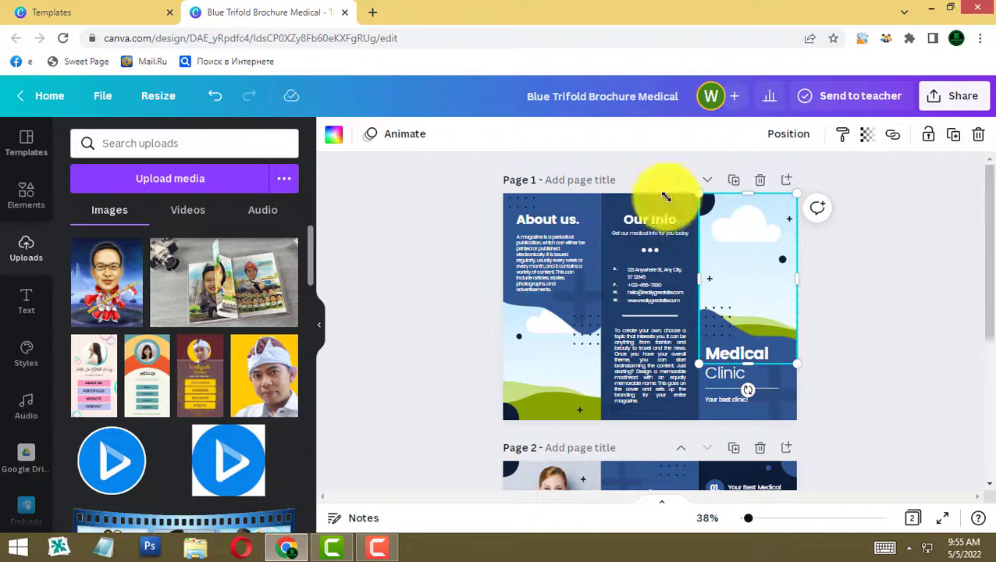
- Place the caricature in the right cover frame and retitle the heading 'Jasa Karikatur Digital'
left_click(115, 300)
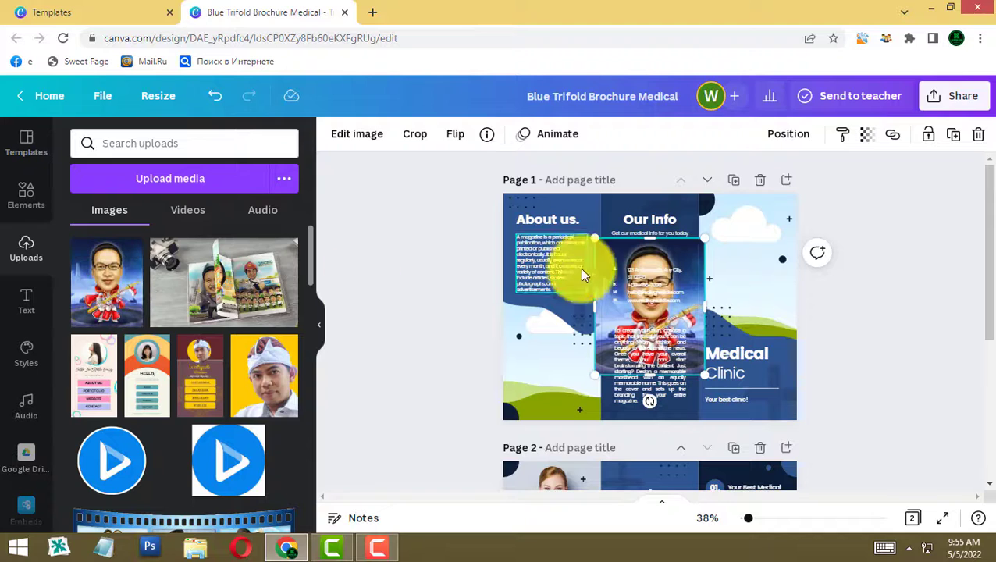
left_click_drag(613, 260, 725, 226)
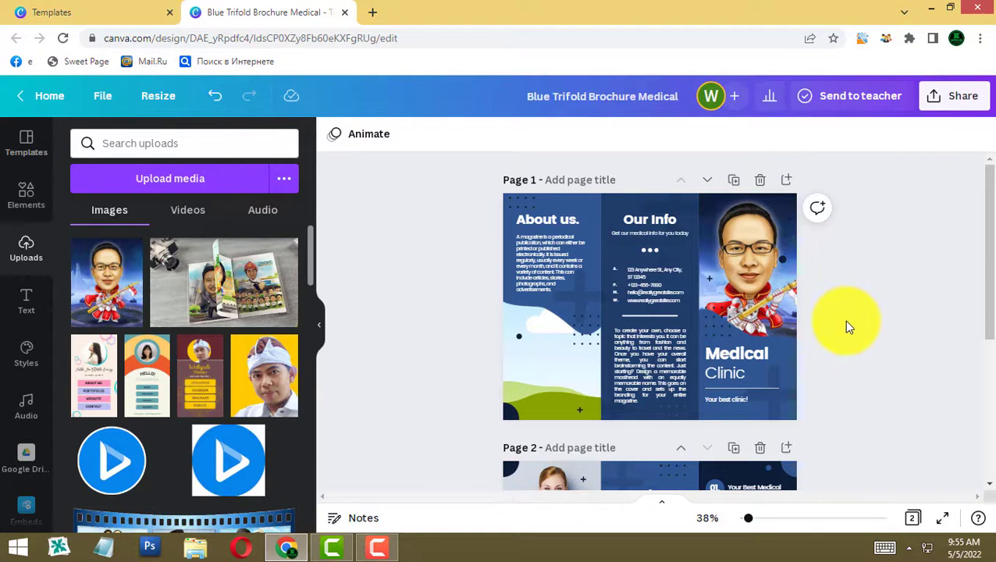
double_click(730, 359)
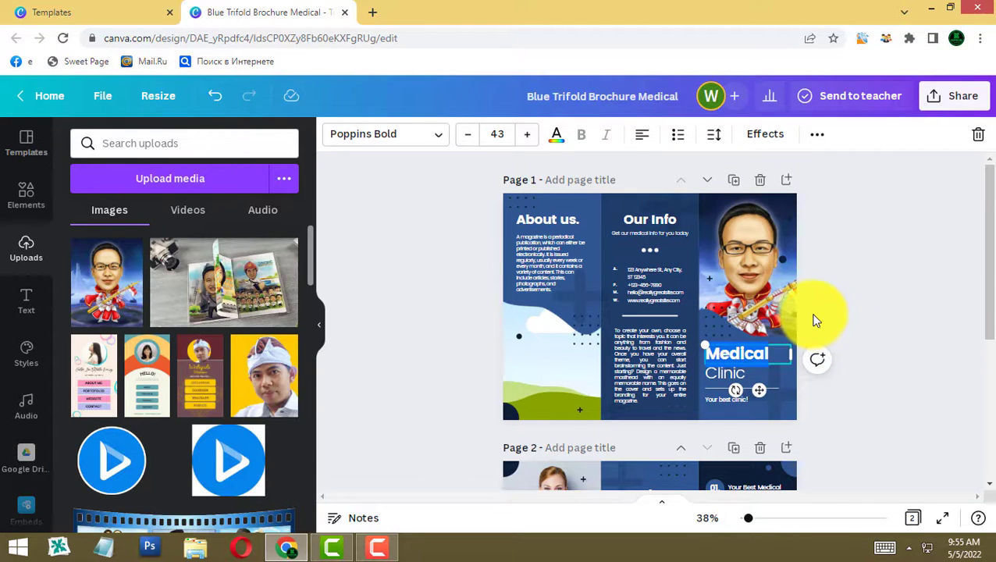
type("Jasa Karikatur Digital")
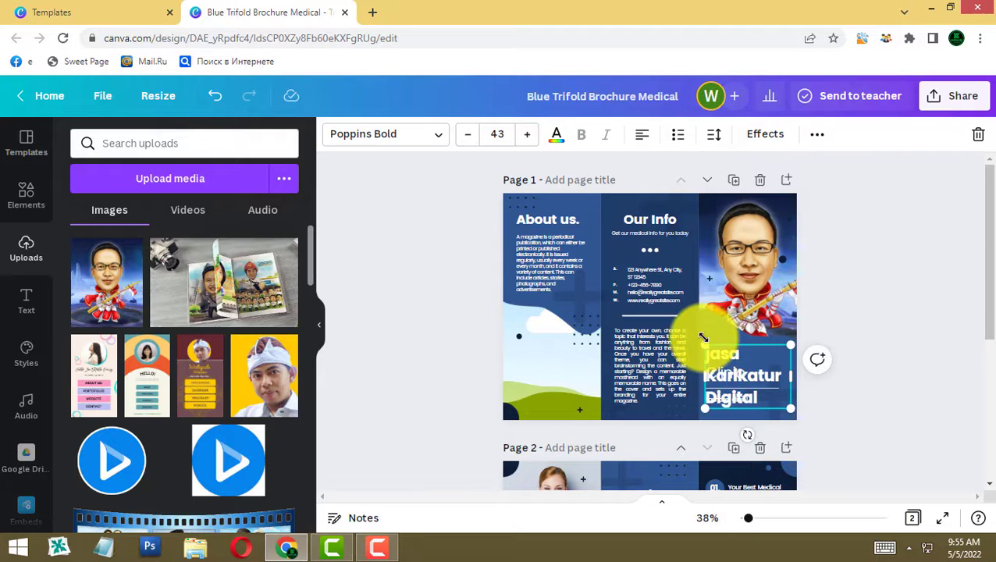
left_click(856, 258)
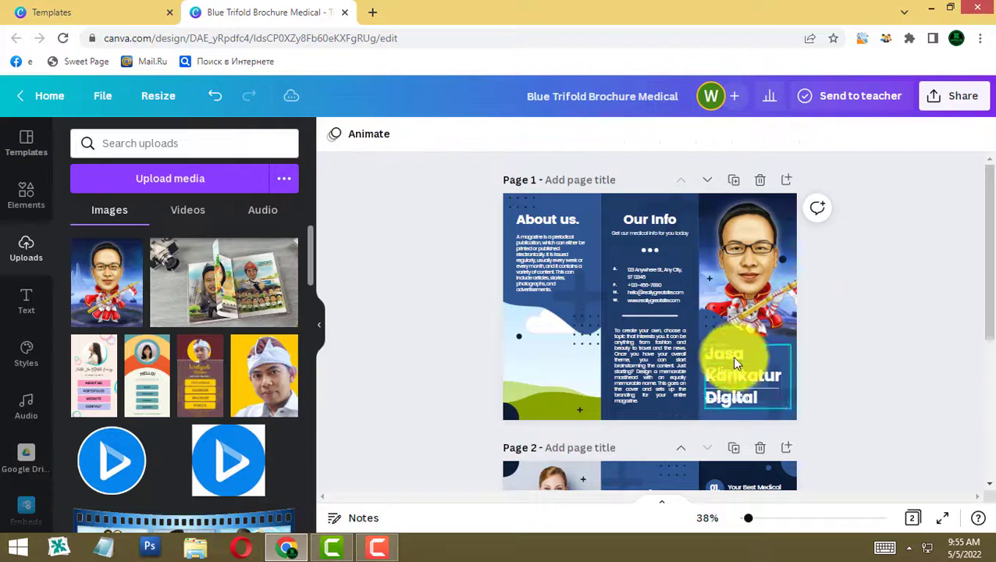
left_click_drag(727, 376, 775, 334)
key("Delete")
left_click(872, 420)
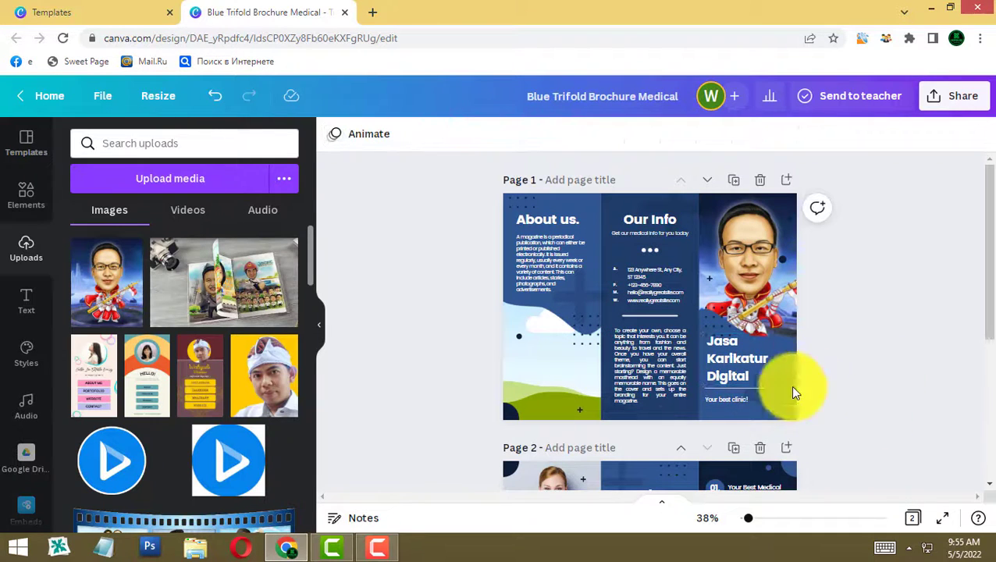
left_click(733, 399)
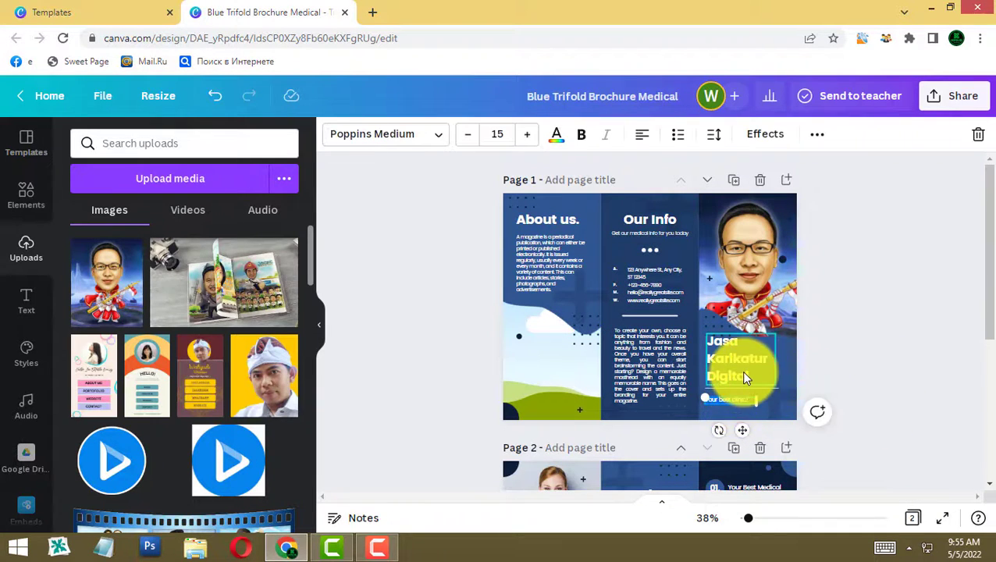
key("ctrl+v")
left_click(876, 390)
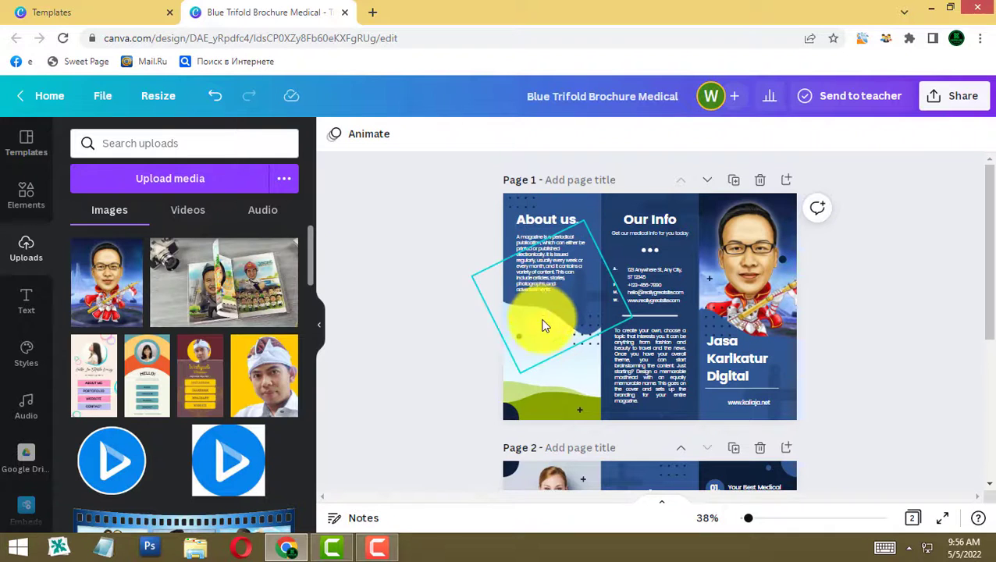
- Upload the bogor 30 caricature from the KALIAJA folder
left_click(522, 396)
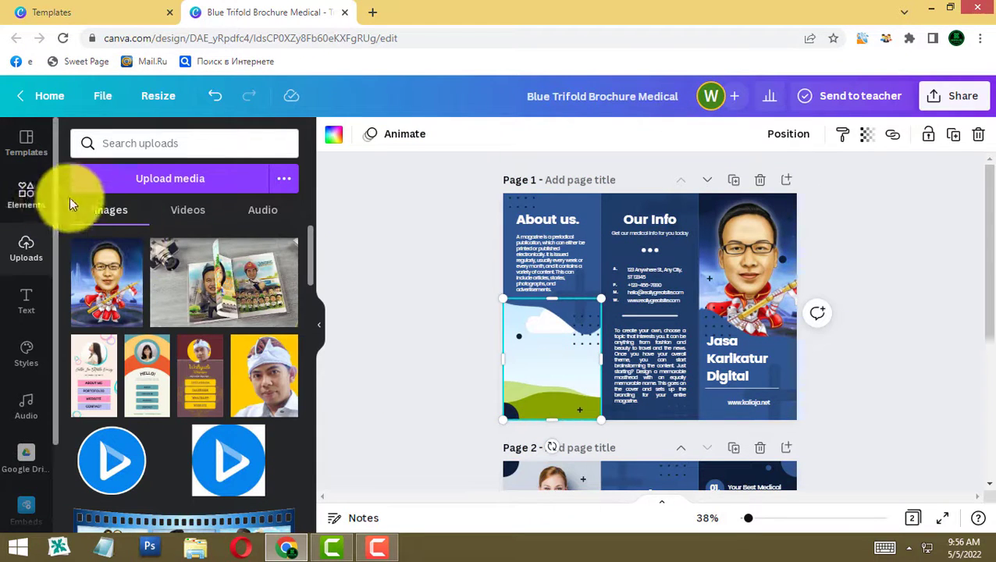
left_click(146, 177)
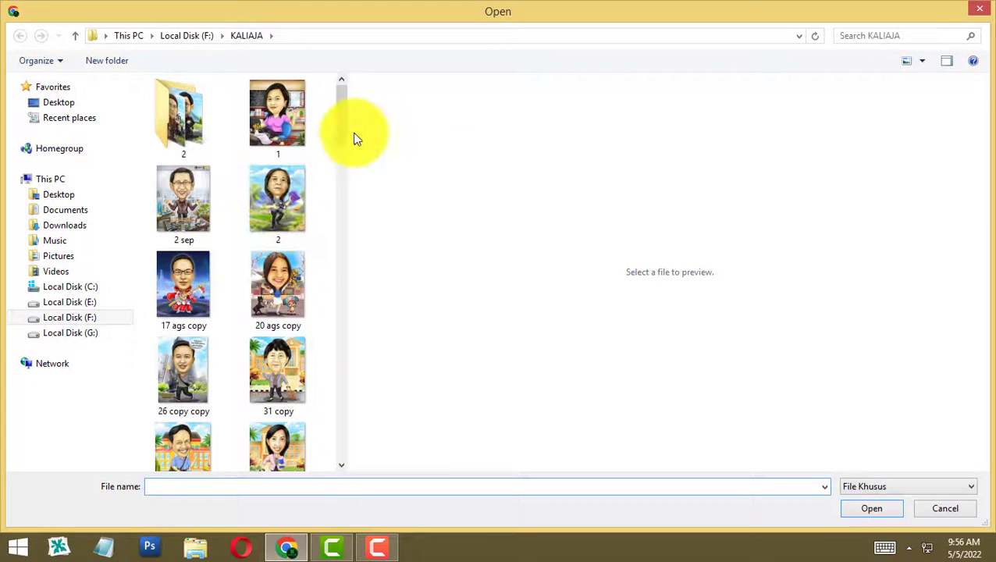
left_click_drag(342, 135, 340, 247)
left_click(188, 320)
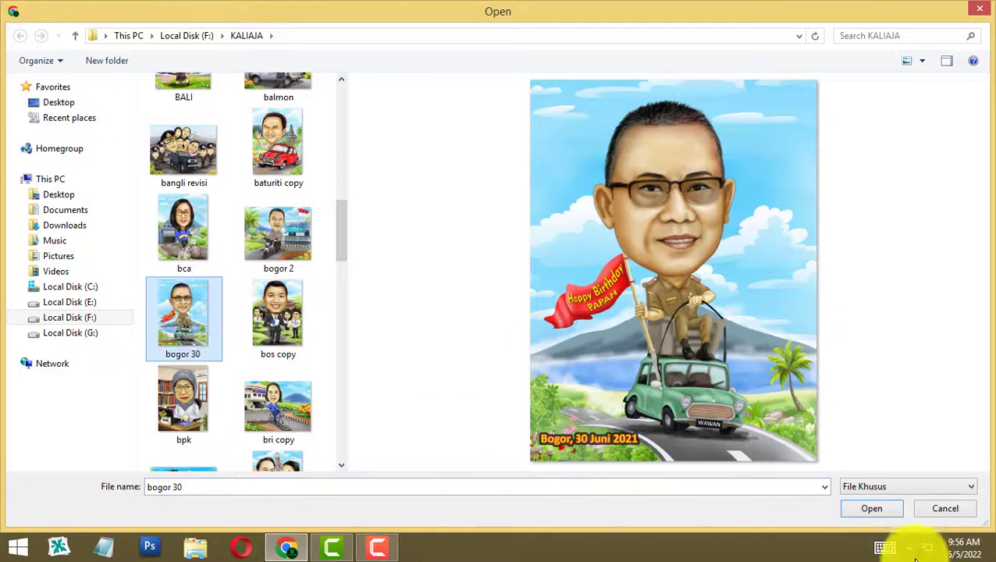
left_click(873, 508)
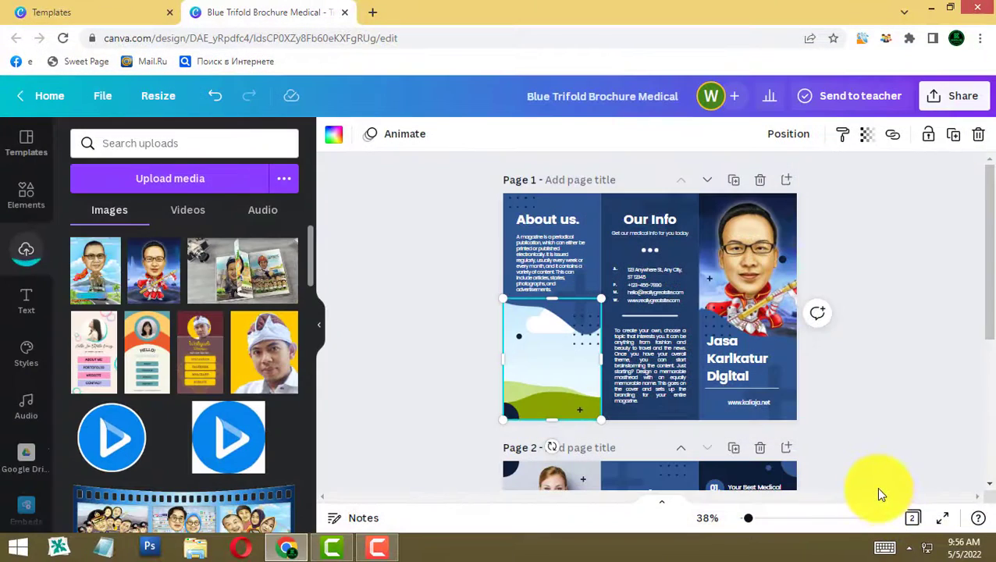
- Place bogor 30 in page 1's lower-left frame and reposition it within its crop
left_click_drag(654, 254, 556, 356)
left_click(915, 384)
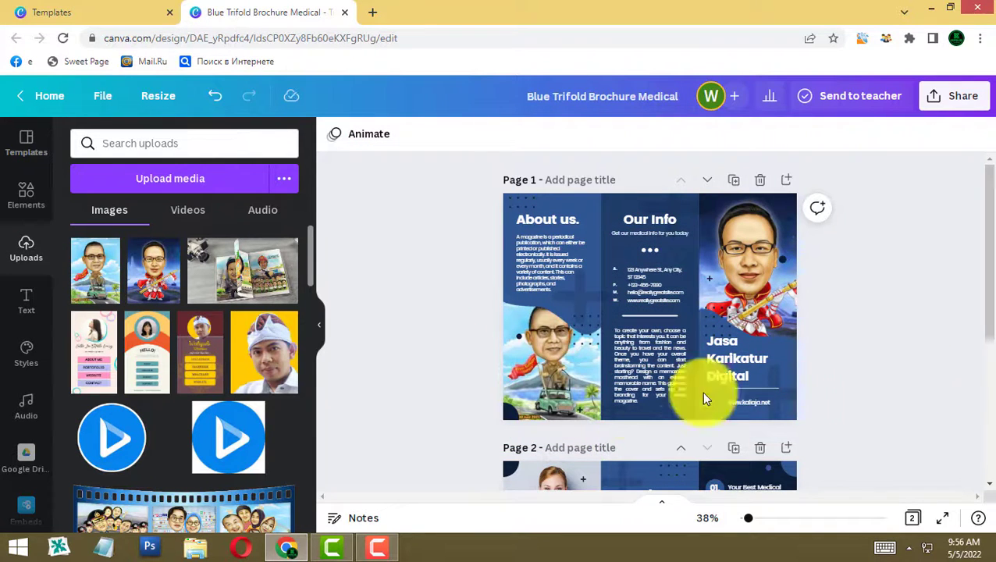
double_click(554, 383)
left_click_drag(546, 367, 567, 355)
left_click(430, 293)
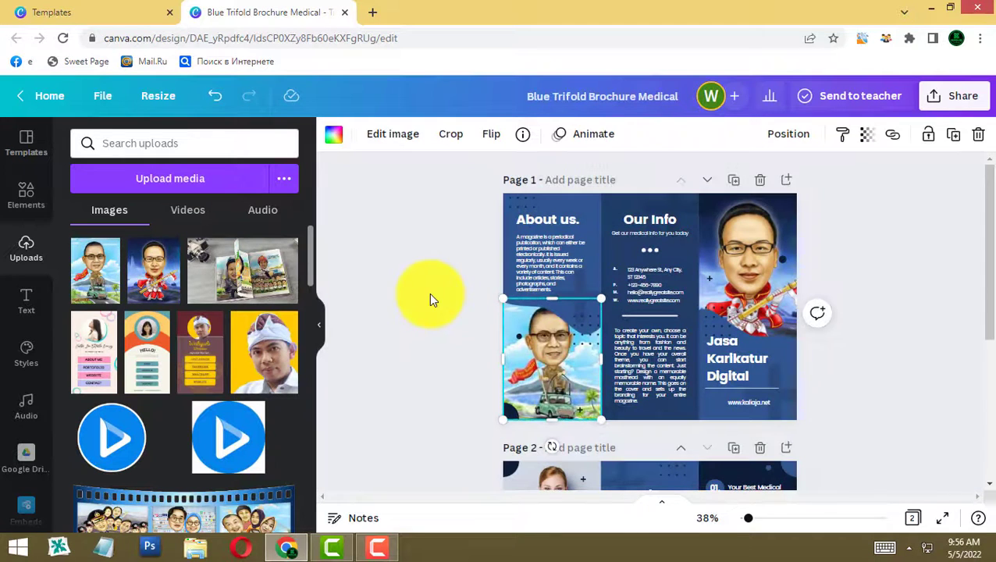
left_click(430, 292)
- Select the left panel's tilted image frame, body text and heading to locate the Layanan section
left_click(592, 204)
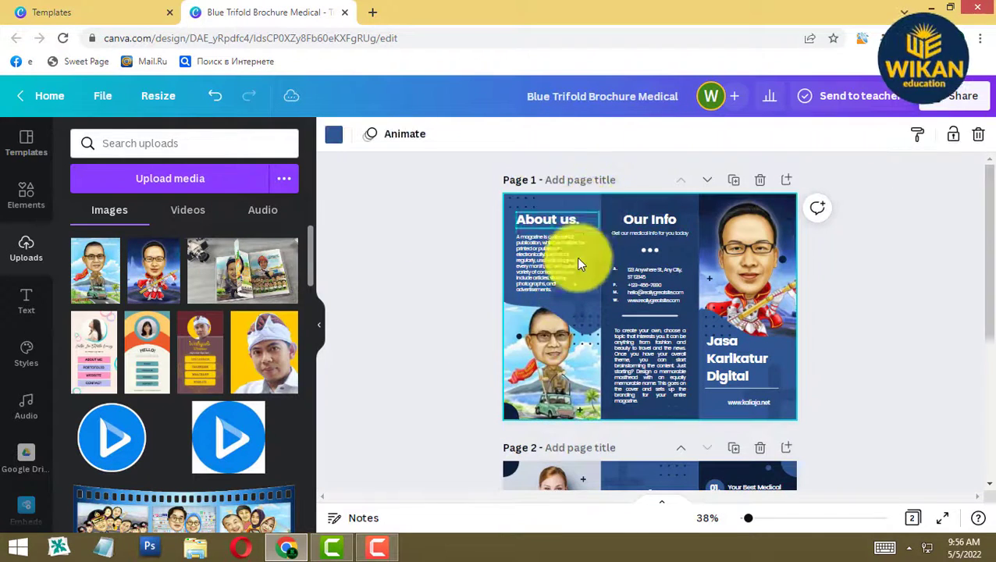
left_click(510, 305)
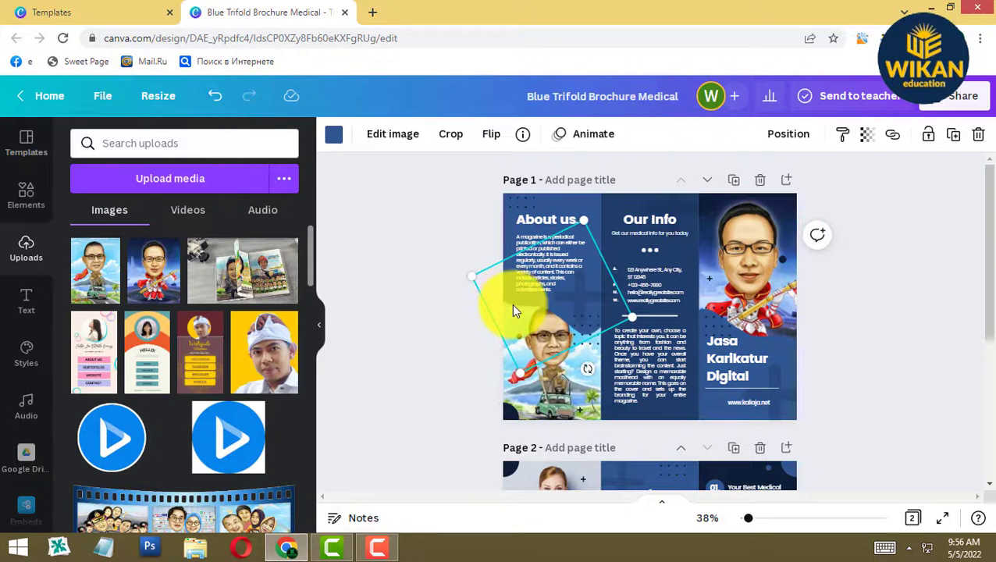
left_click(881, 340)
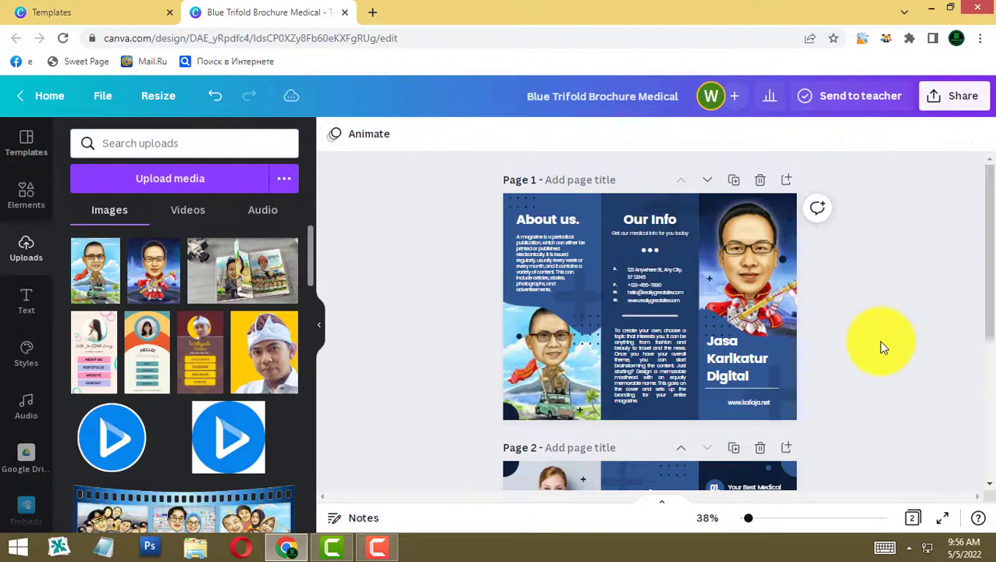
left_click(544, 247)
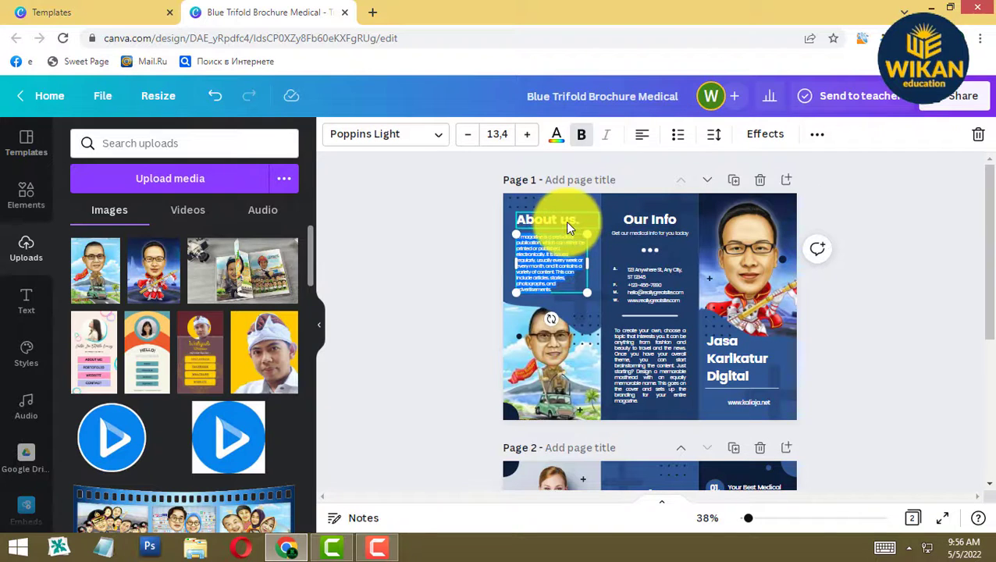
double_click(565, 221)
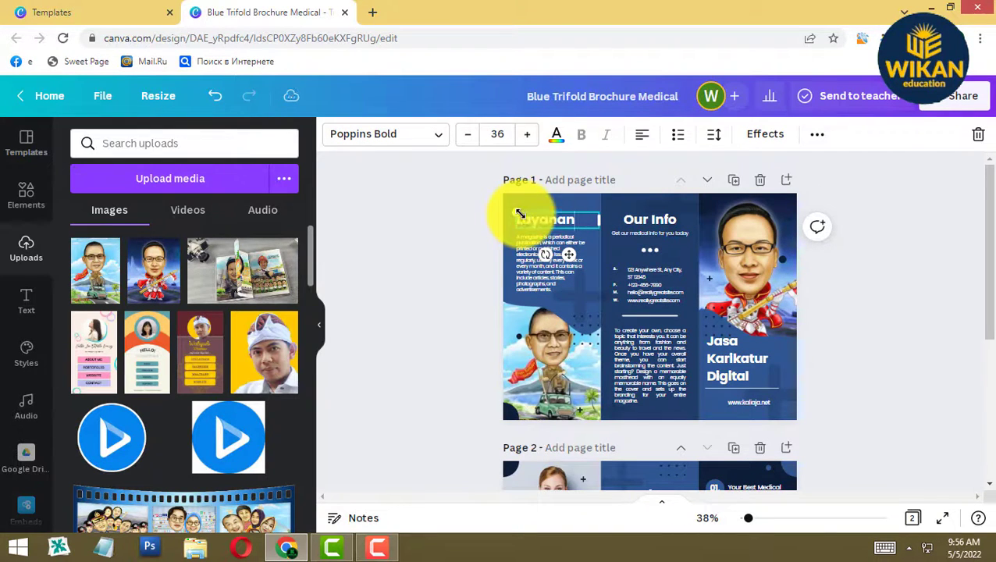
- Replace the Layanan paragraph with 'Kamiiah ultah, Kado nikah, weddingah wisuda, dll' and enlarge it slightly
left_click(460, 253)
double_click(539, 264)
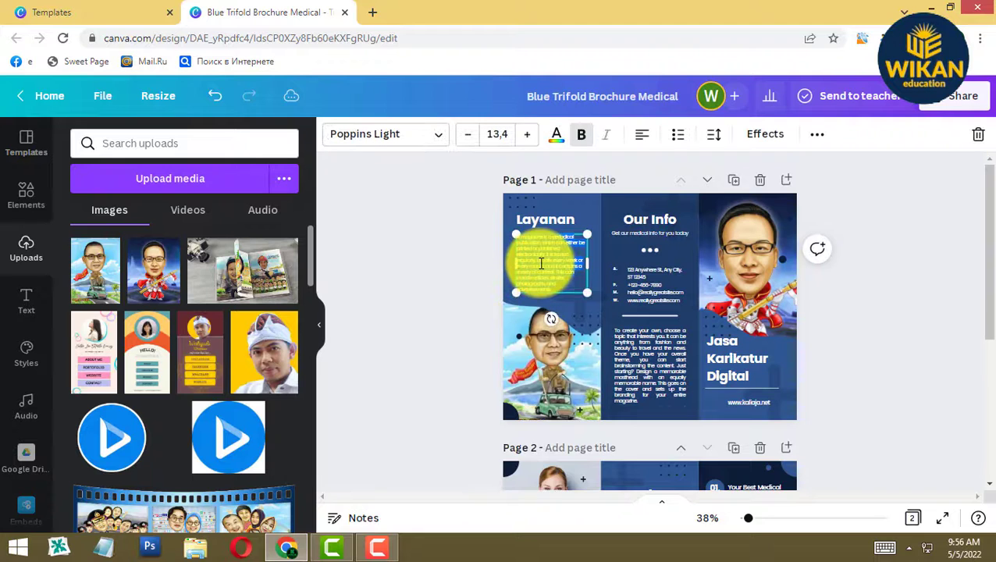
type("Kamiiah ultah, Kado nikah, weddingah wisuda, dll")
left_click(505, 258)
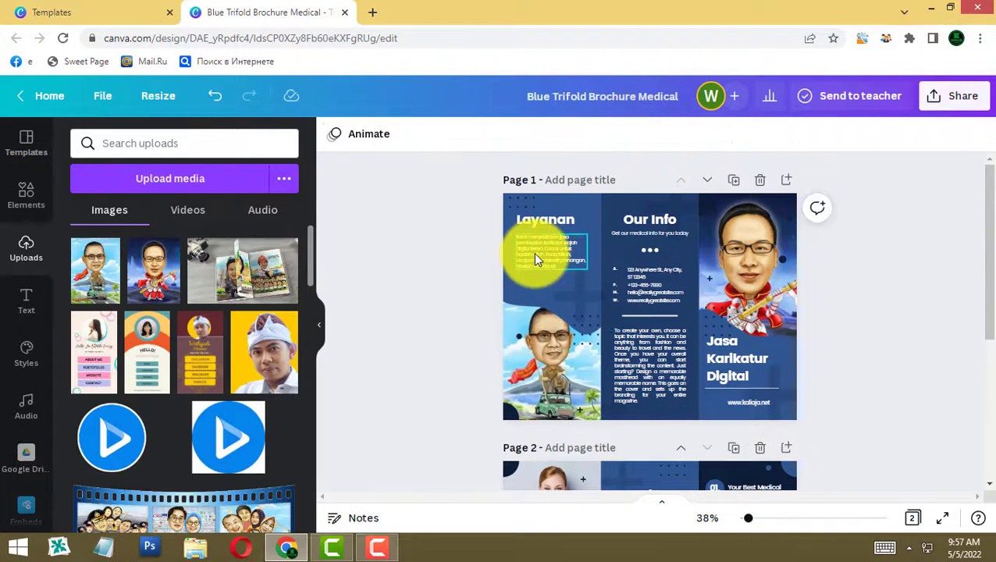
left_click(533, 252)
mouse_move(584, 269)
left_mouse_down()
mouse_move(599, 275)
mouse_move(585, 253)
left_mouse_up()
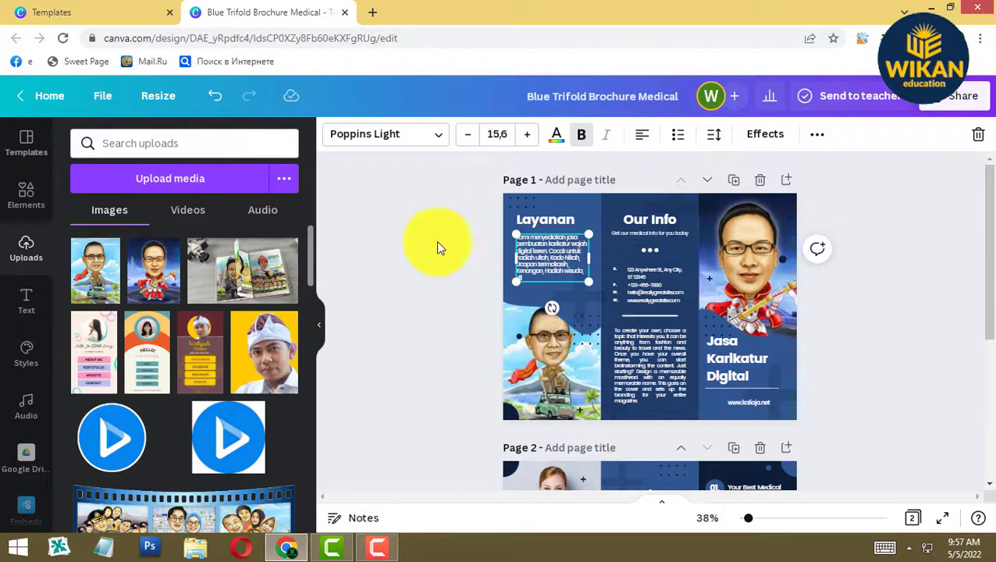
left_click(458, 241)
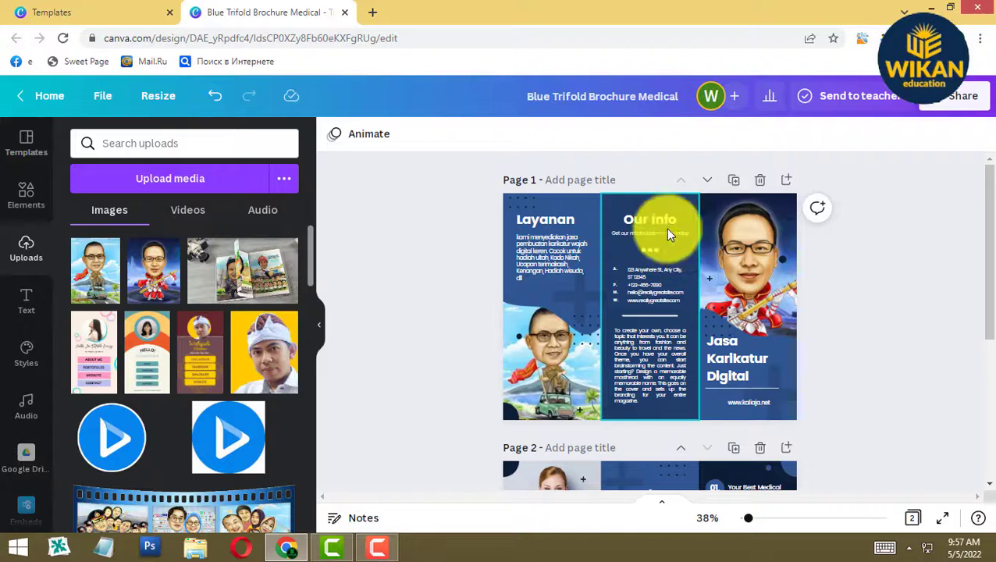
- Rename the Our Info heading to 'Kontak' with subtitle 'Silahkan Hubungi kami'
left_click(645, 217)
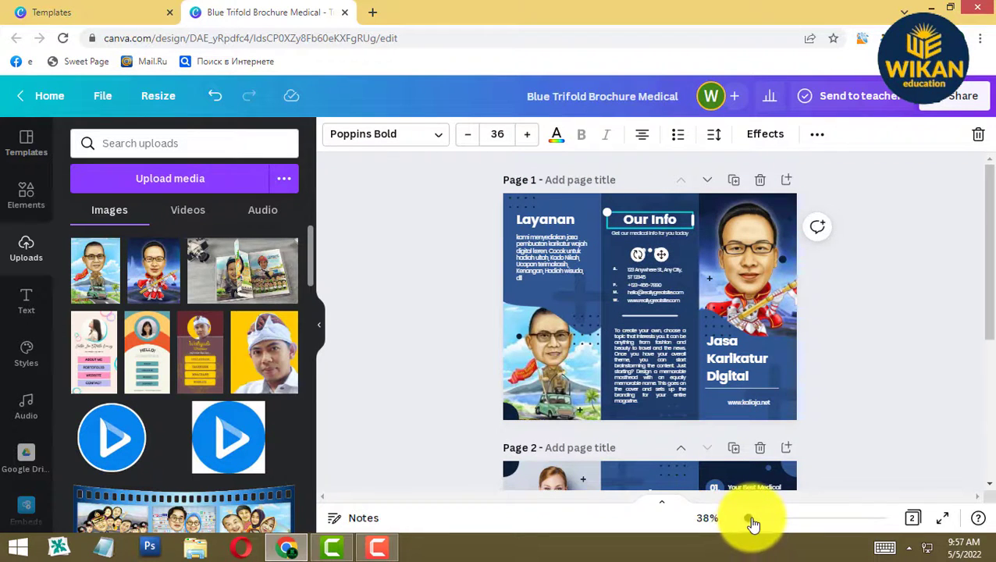
left_click_drag(754, 521, 754, 521)
left_click(688, 178)
type("Konta")
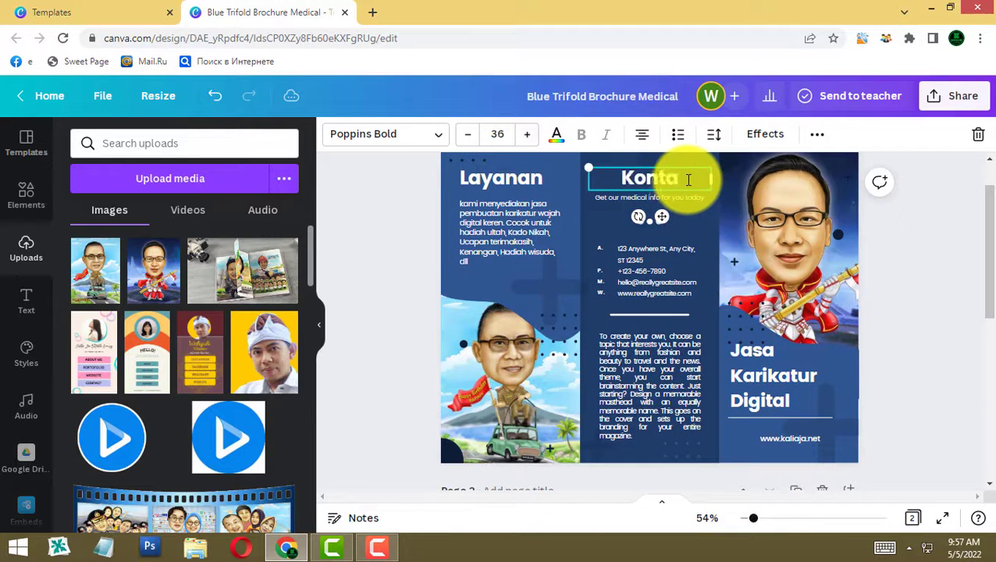
type("k")
double_click(634, 199)
type("Silahkan Hubungi kami")
- Retype the contact lines, delete the A/P/M/W label column, and center the details under the dots
left_click(649, 259)
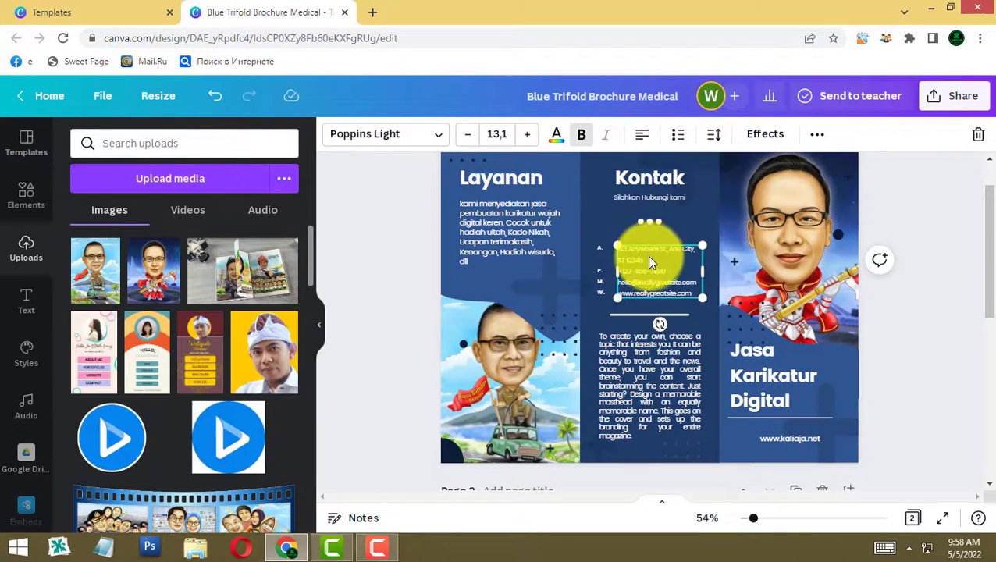
left_click_drag(692, 294, 616, 238)
type("Jl")
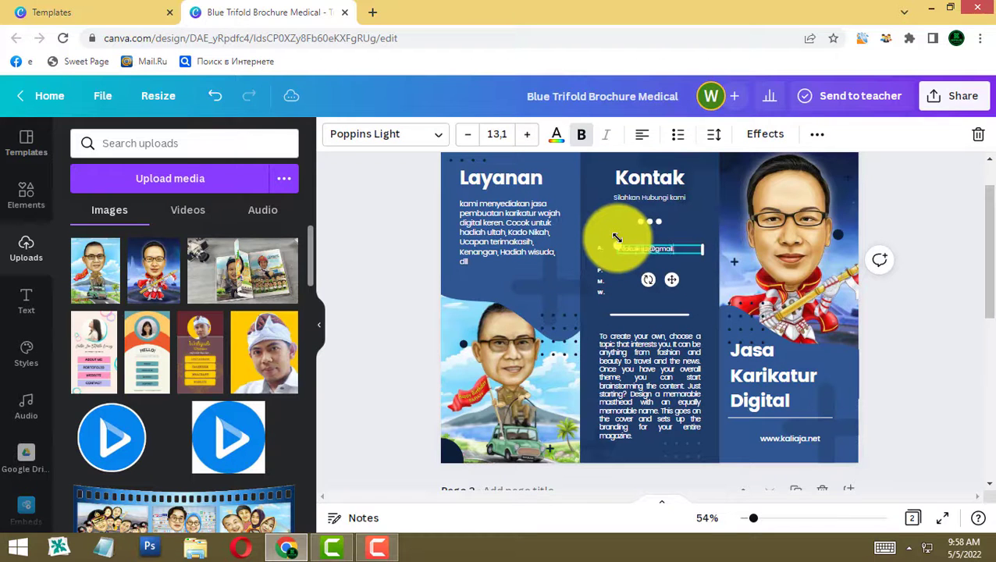
type("net")
left_click(600, 291)
key("Delete")
left_click(634, 259)
left_click(641, 134)
left_click_drag(663, 268, 653, 257)
- Delete the middle panel's long placeholder paragraph
left_click(675, 383)
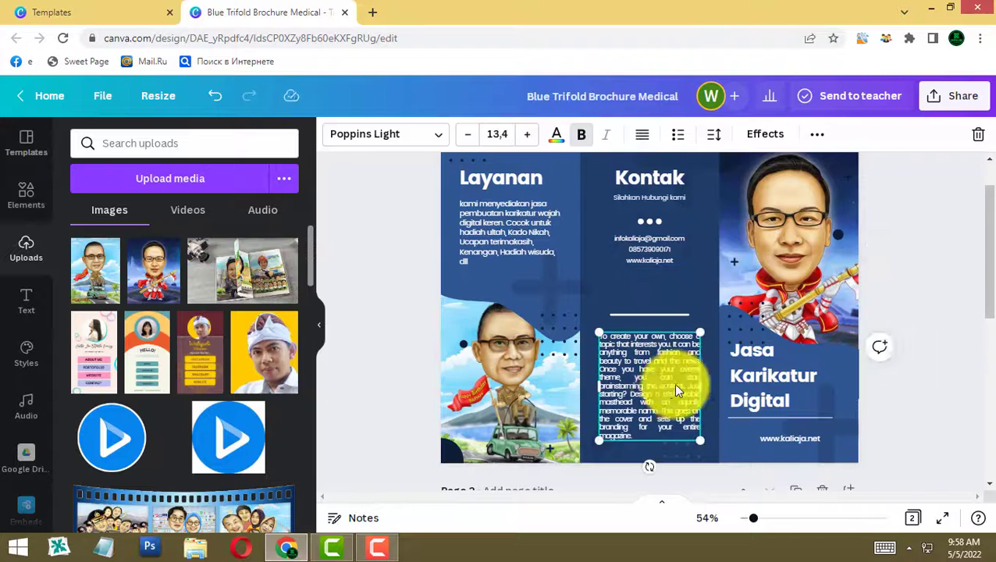
key("Delete")
key("ctrl+z")
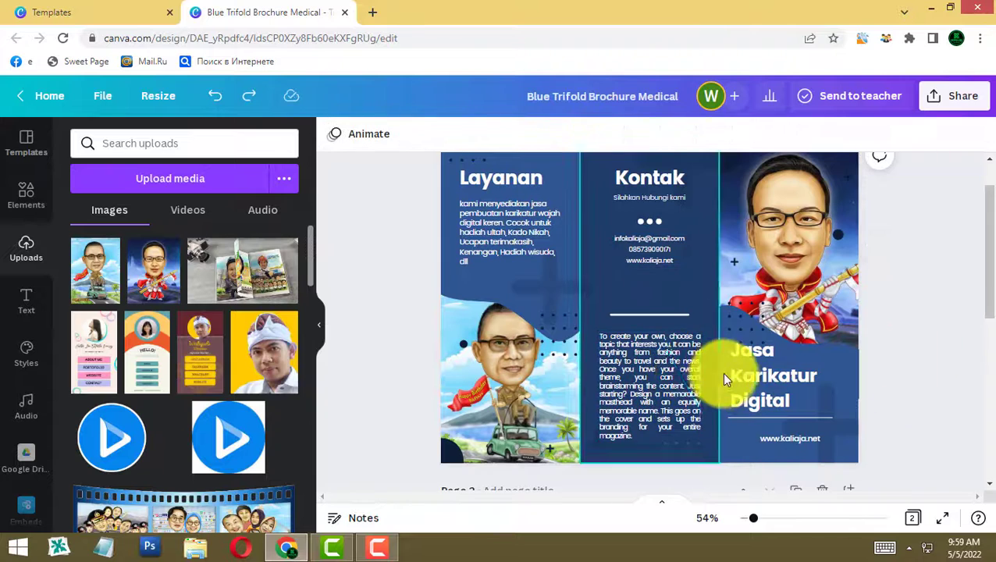
left_click(665, 367)
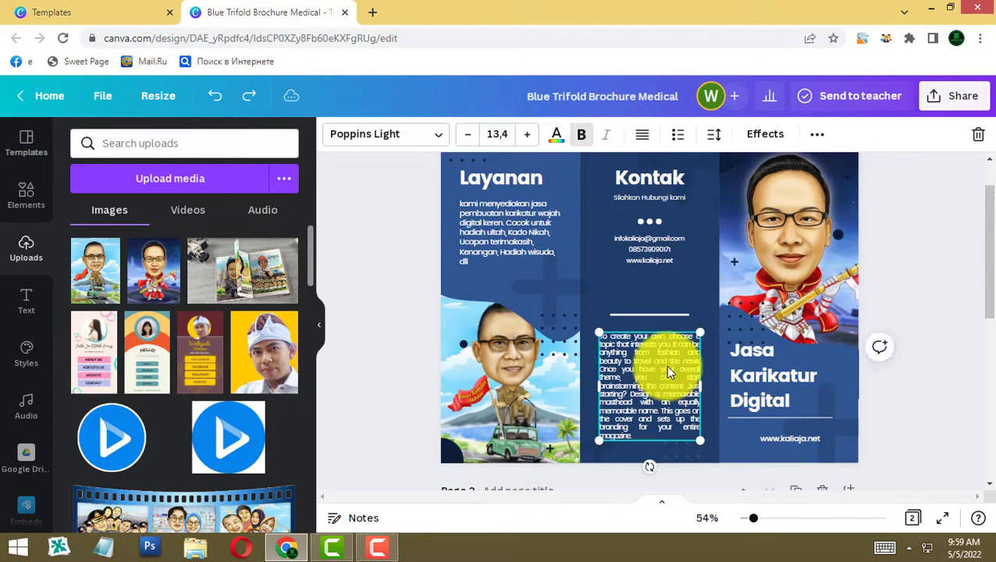
key("Delete")
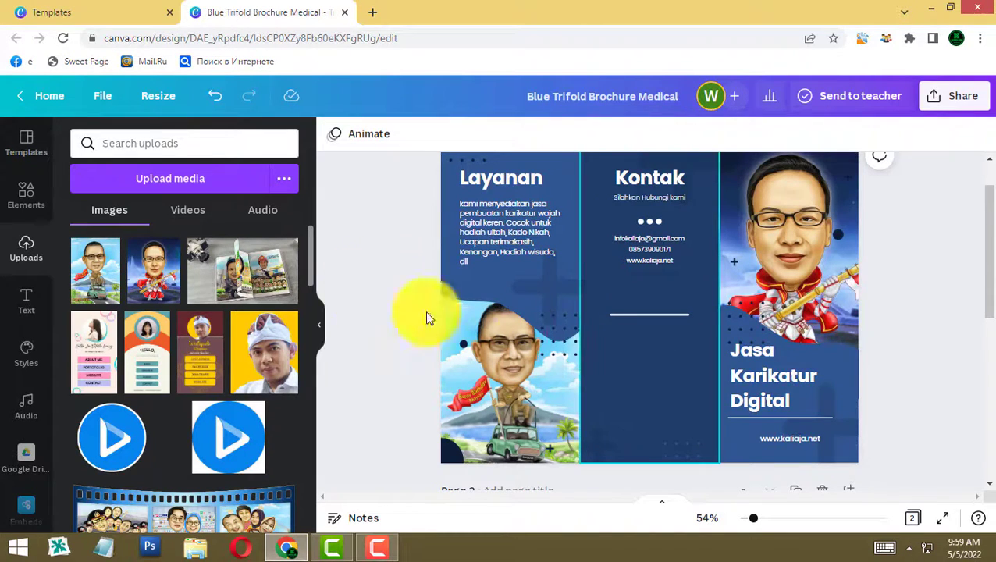
- Upload the 'bangli revisi' group caricature from the computer
left_click(192, 187)
left_click(293, 277)
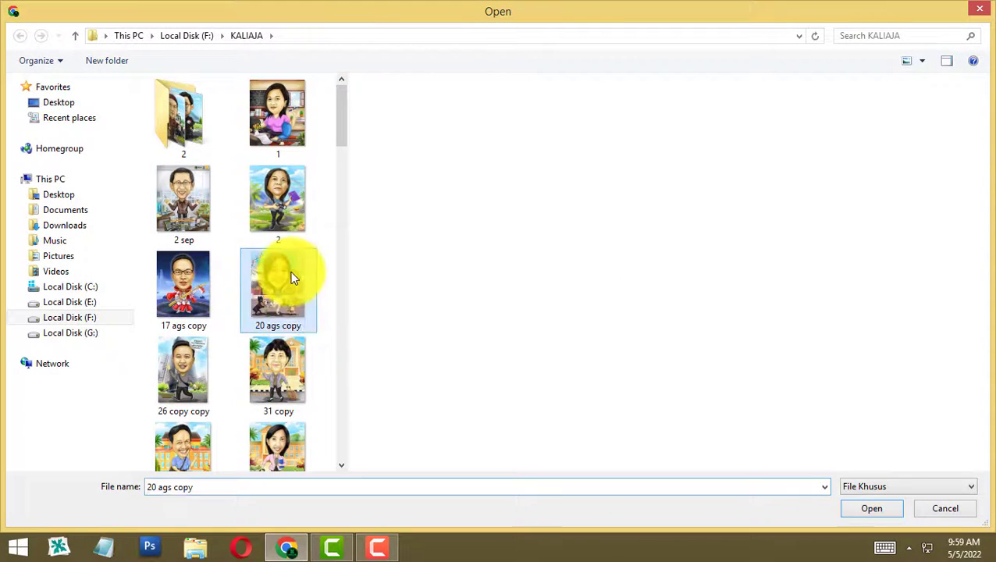
scroll(293, 338, "down", 5)
scroll(292, 336, "down", 2)
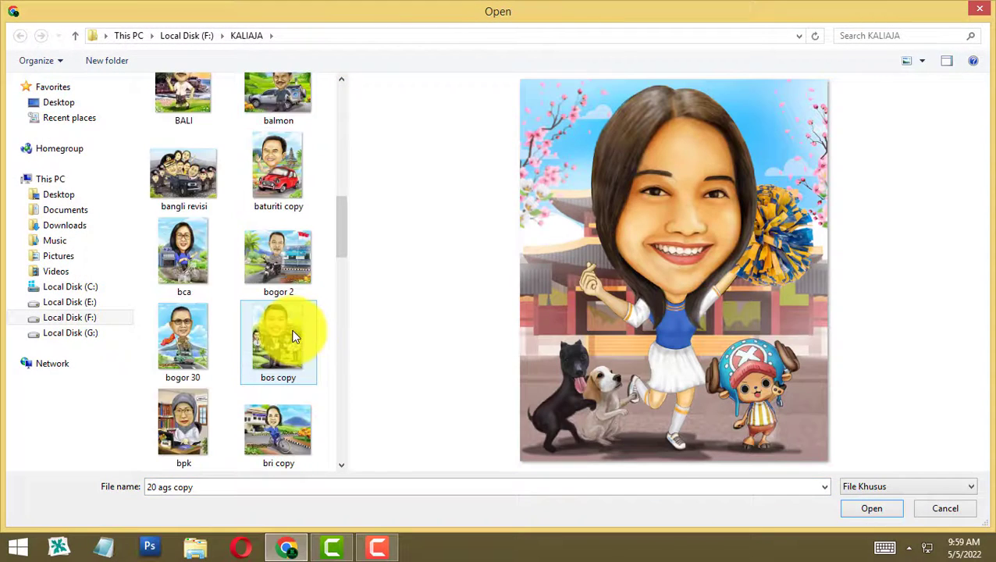
left_click(184, 168)
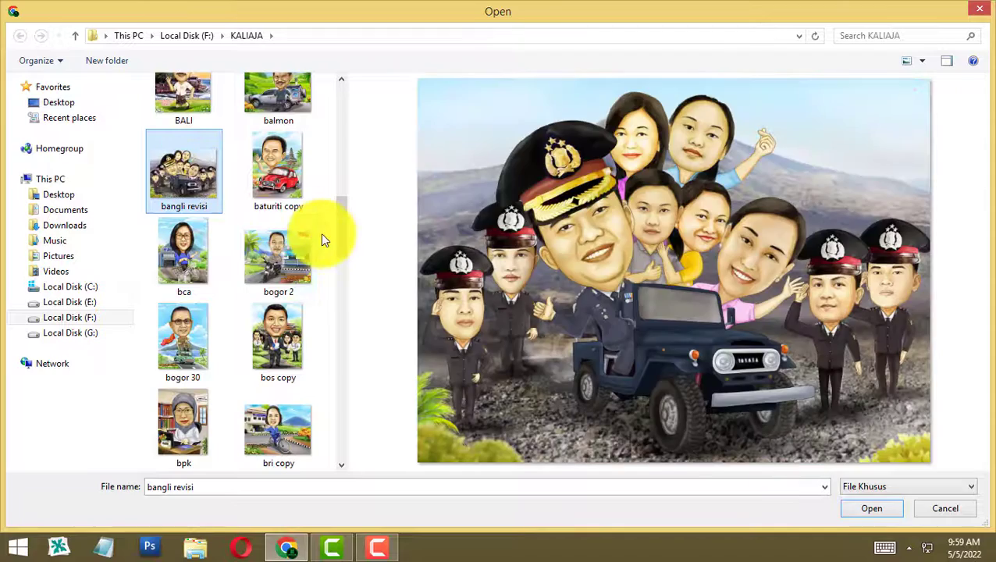
left_click(876, 508)
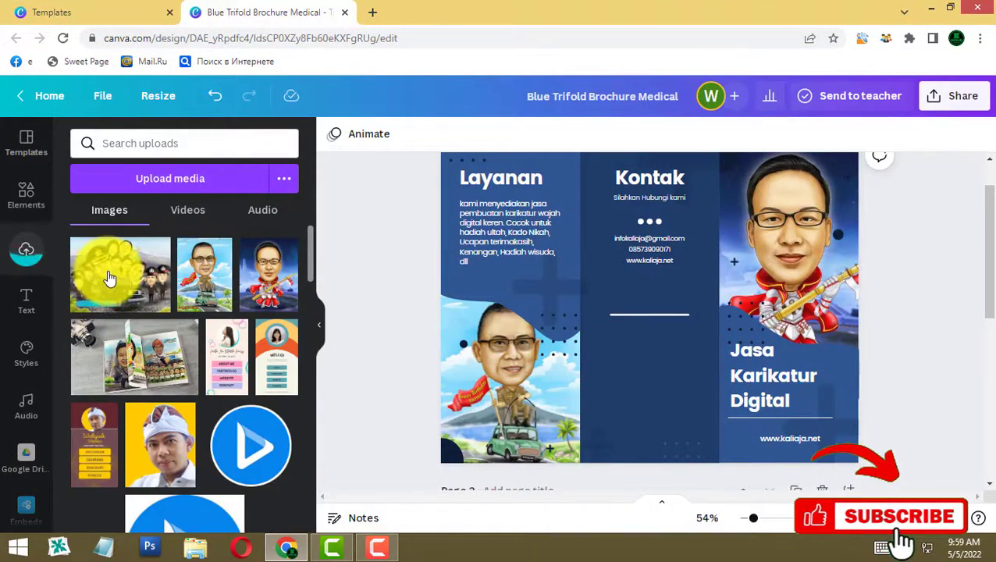
- Add the group caricature, shrink it, and fit it beneath the contact details in the Kontak panel
left_click(135, 281)
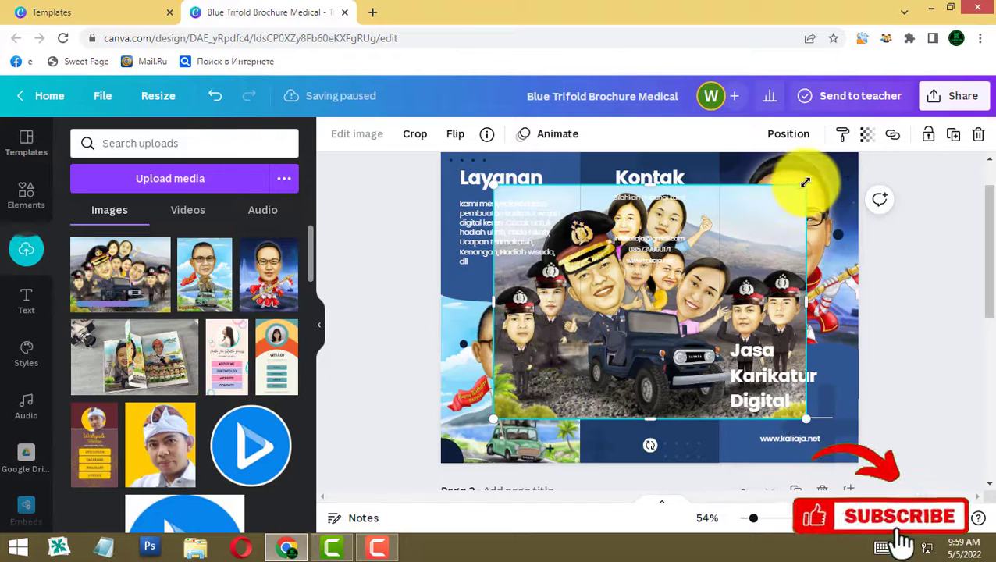
left_click_drag(775, 183, 627, 320)
left_click_drag(565, 368, 635, 387)
left_click_drag(712, 329, 719, 328)
left_click(968, 392)
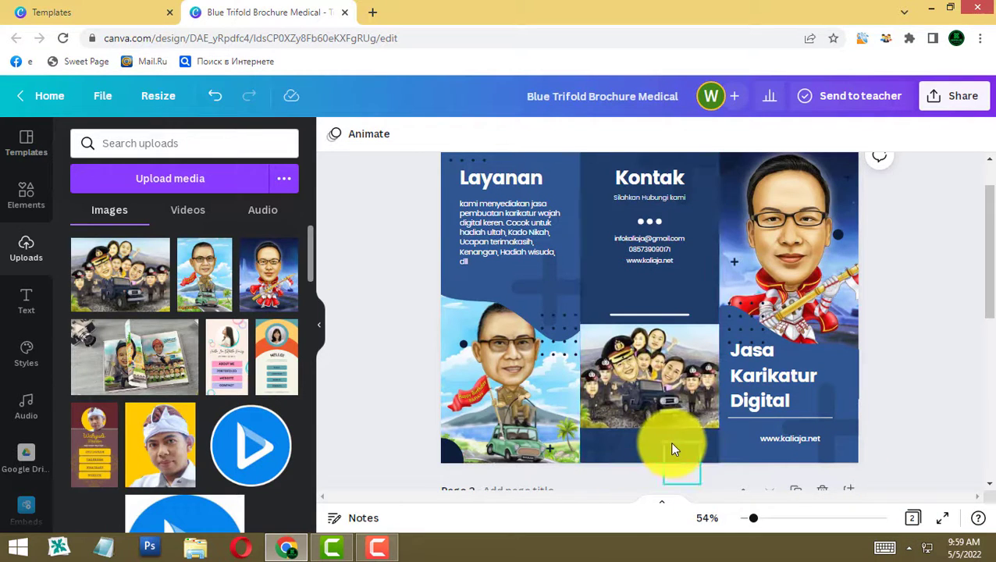
left_click(30, 300)
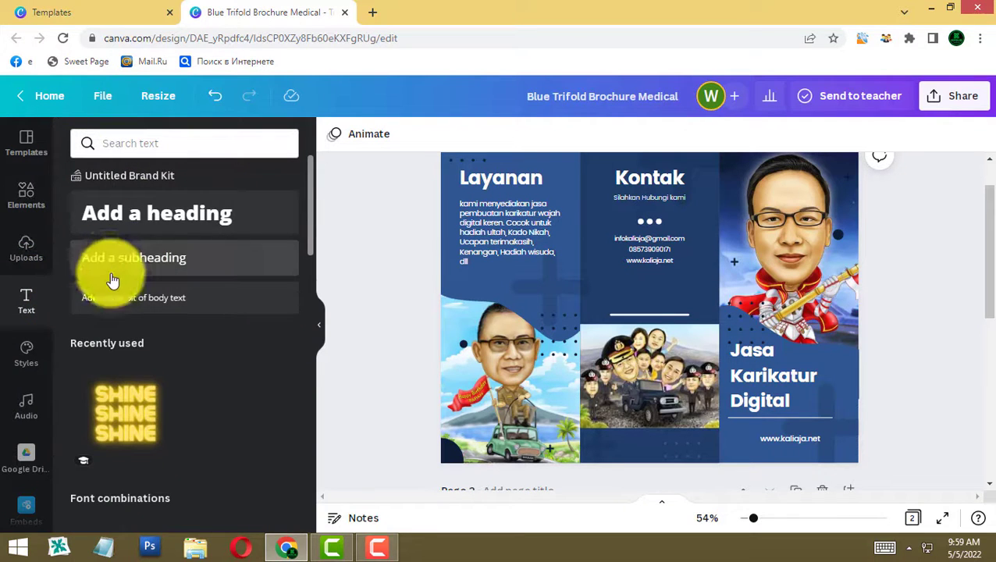
- Add a subheading caption 'karika/konsep bisa disesuikan dengan keing' below the photo, shrunk to fit
left_click(114, 260)
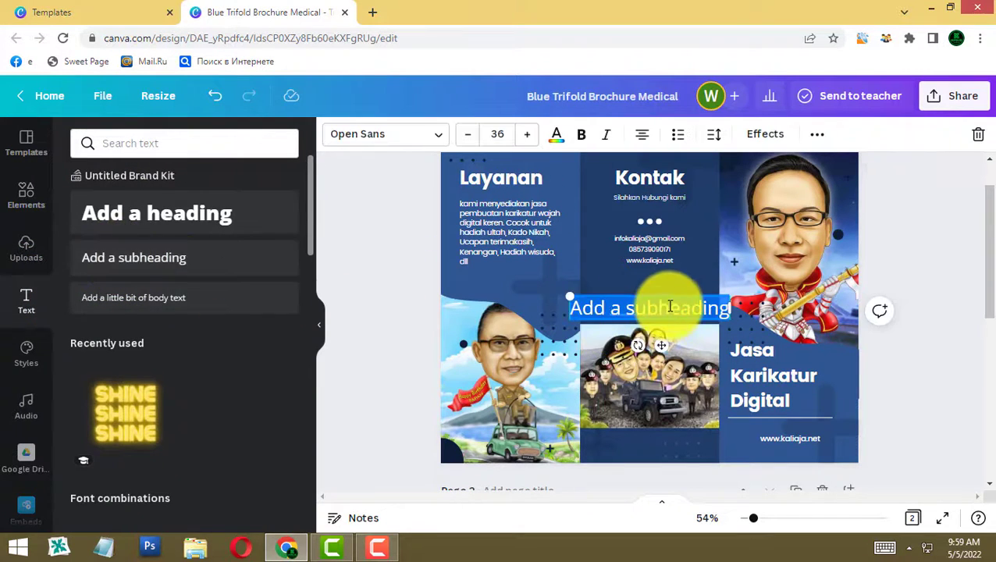
left_click_drag(667, 293, 682, 442)
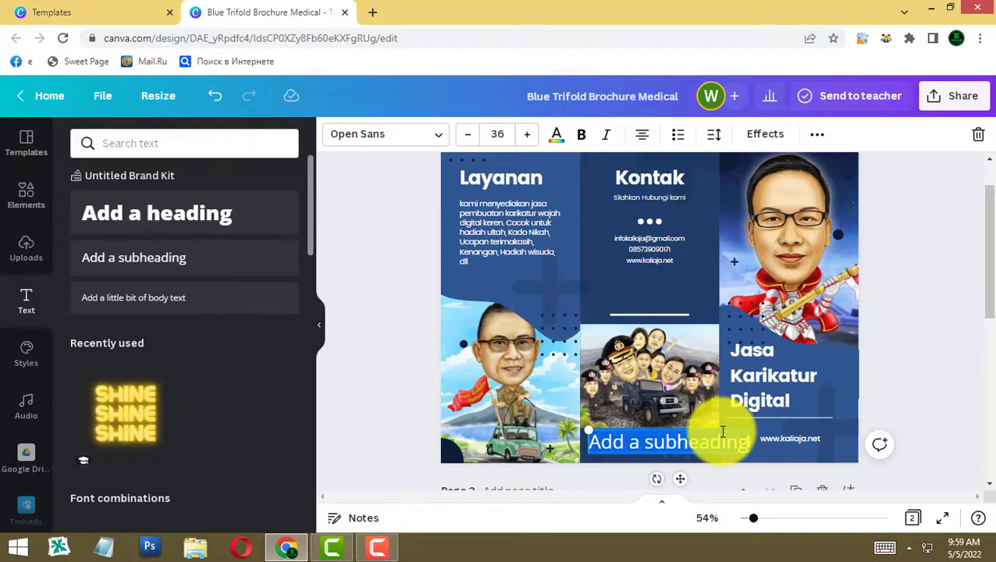
type("karika")
type("/konsep bisa disesuikan dengan keing")
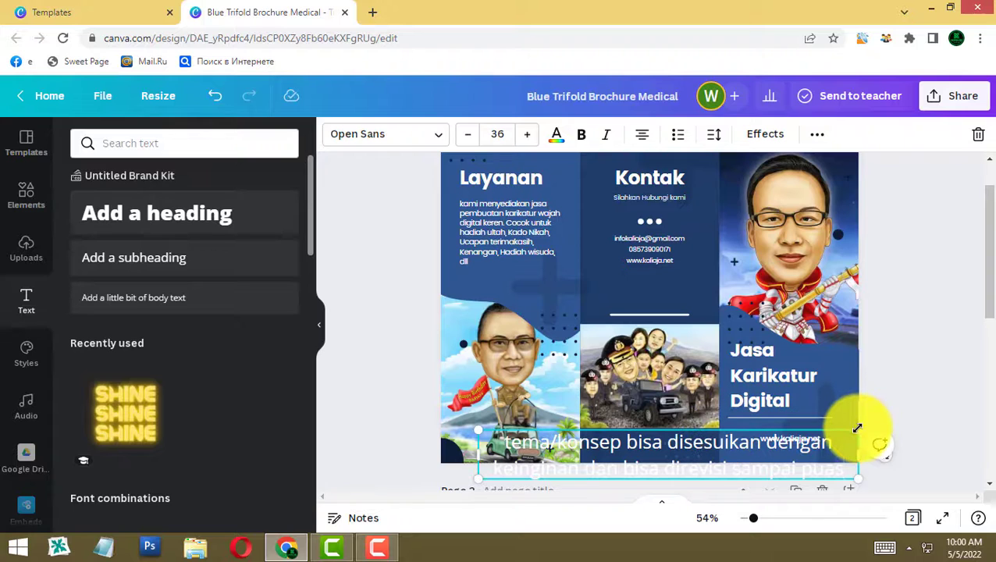
left_click_drag(857, 429, 686, 435)
left_click(925, 363)
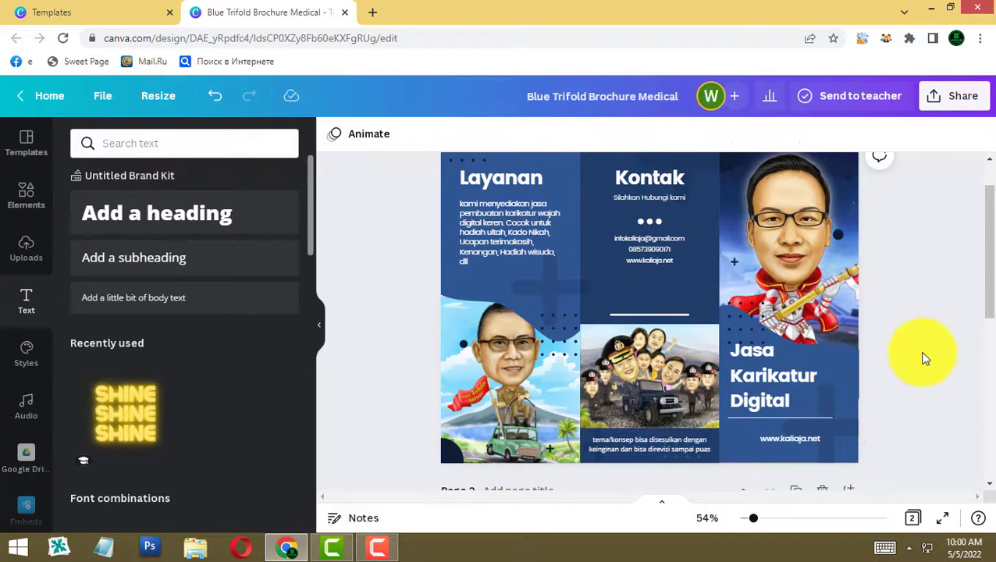
- Move the divider line, group photo and caption up to tighten the panel spacing
left_click_drag(638, 313, 645, 285)
mouse_move(645, 367)
left_mouse_down()
mouse_move(640, 355)
mouse_move(638, 365)
left_mouse_up()
left_click_drag(630, 447, 634, 442)
left_click(953, 305)
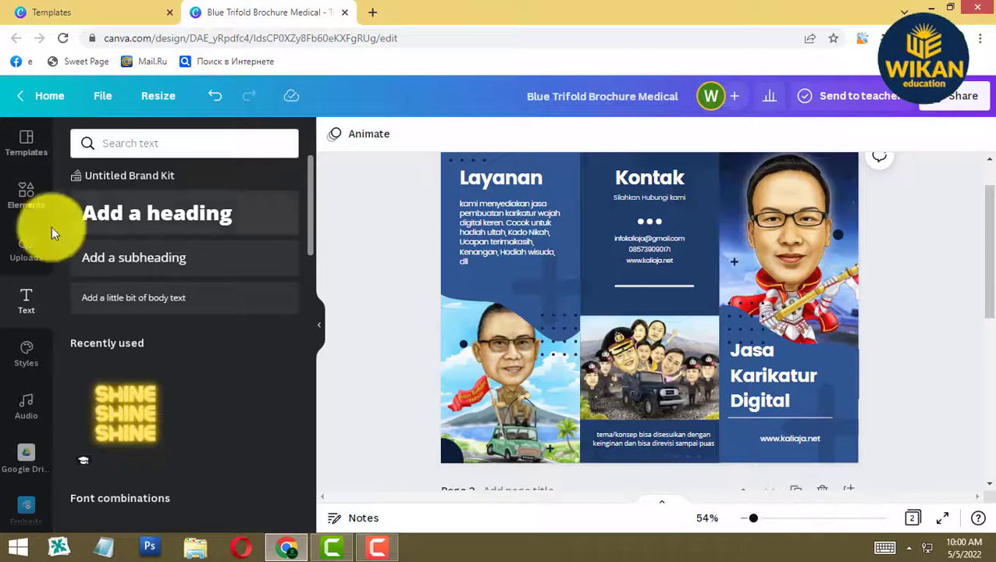
- Add a heart shape from the Elements shapes collection
left_click(26, 193)
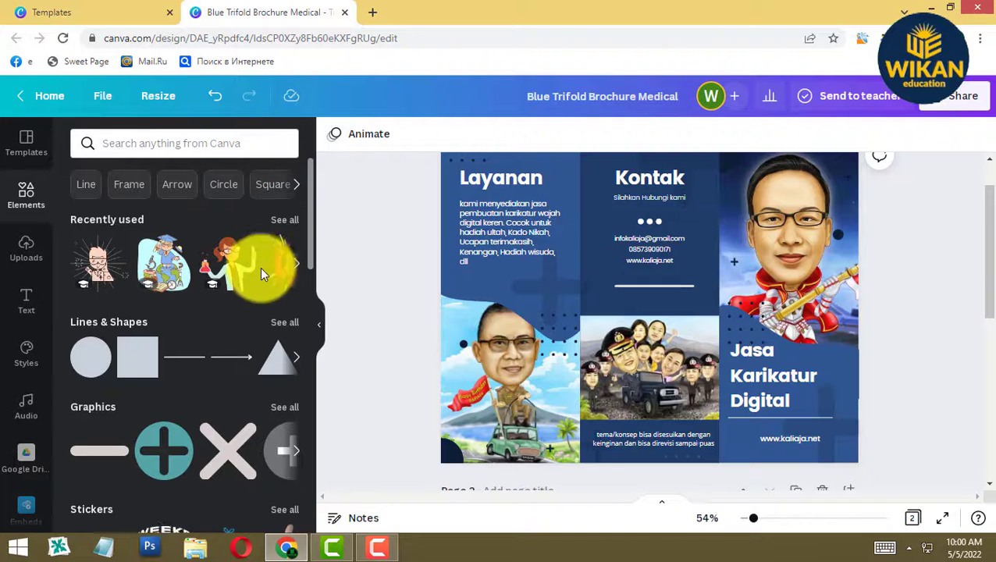
scroll(195, 402, "down", 2)
scroll(209, 388, "up", 2)
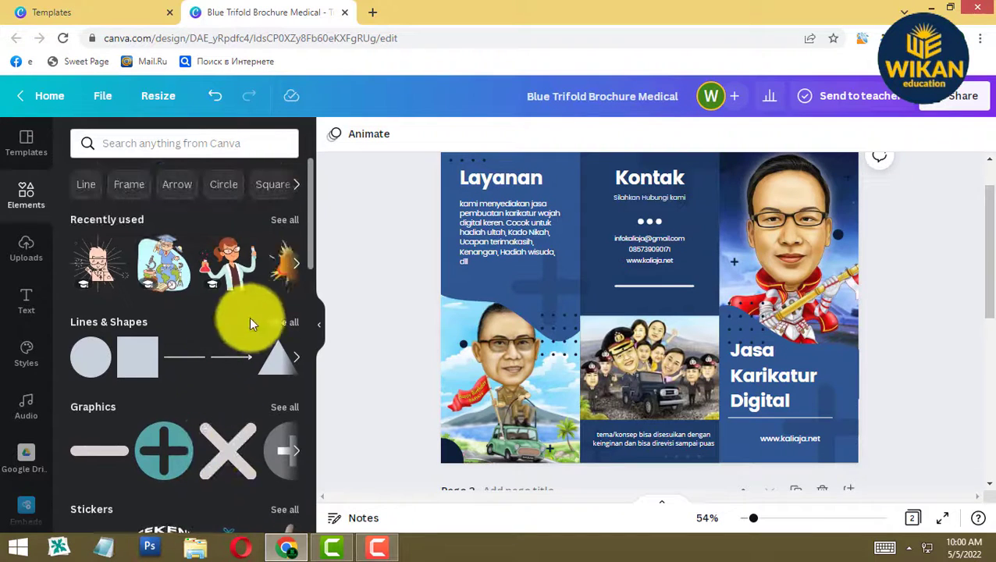
left_click(213, 152)
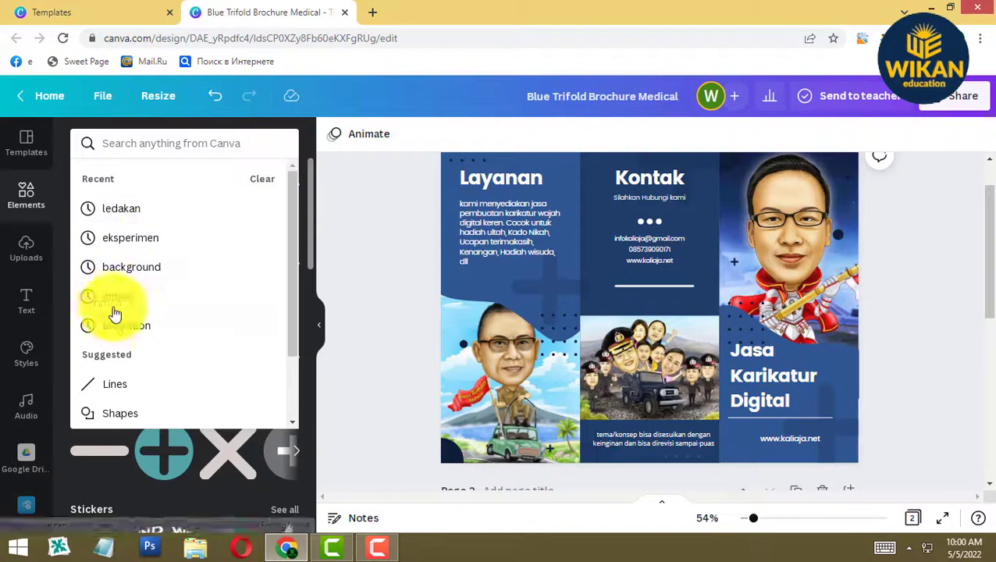
left_click(127, 412)
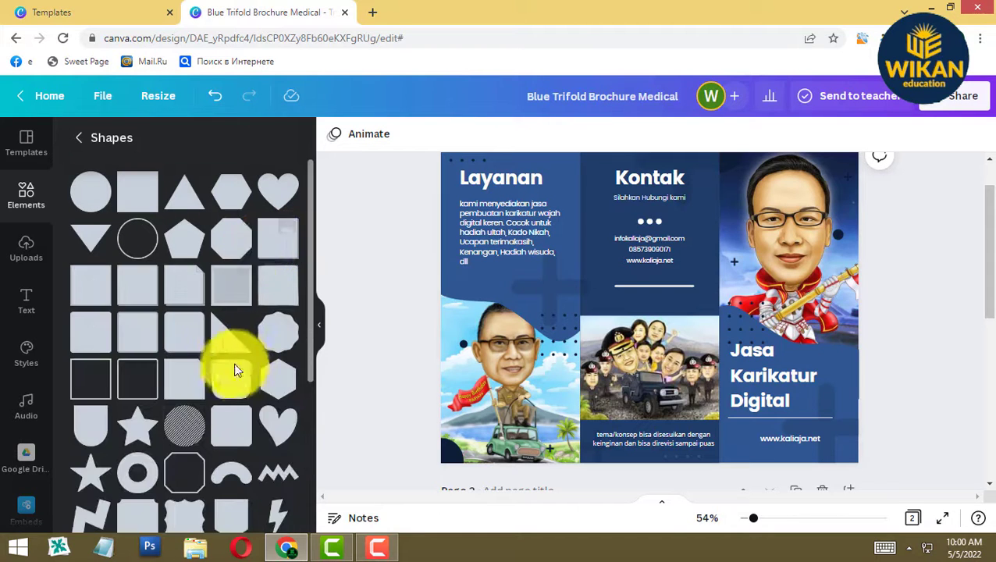
left_click(271, 430)
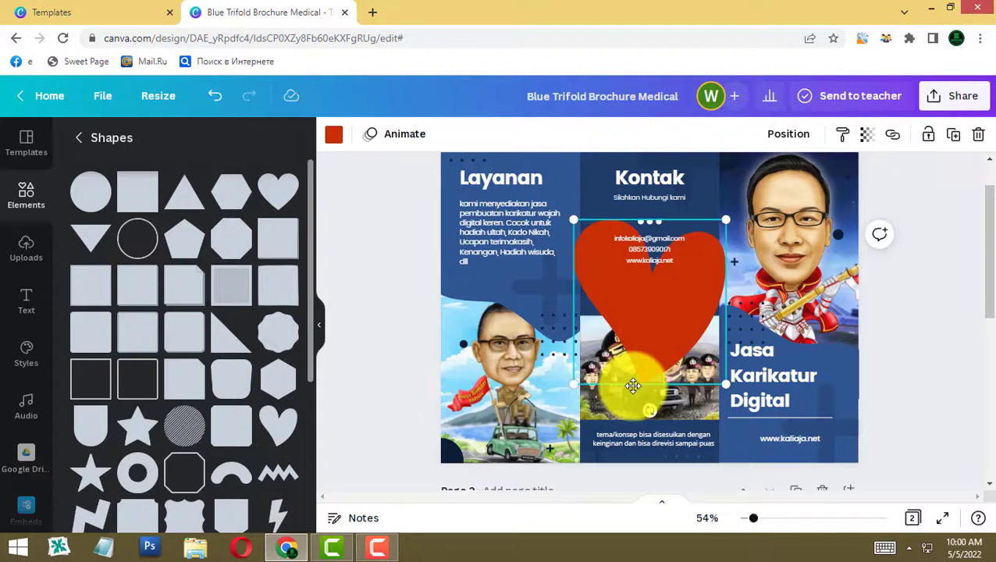
- Shrink the heart, move it toward the Layanan column, and colour it light blue
left_click_drag(648, 295, 584, 271)
left_click_drag(657, 159, 610, 211)
left_click_drag(594, 246, 619, 242)
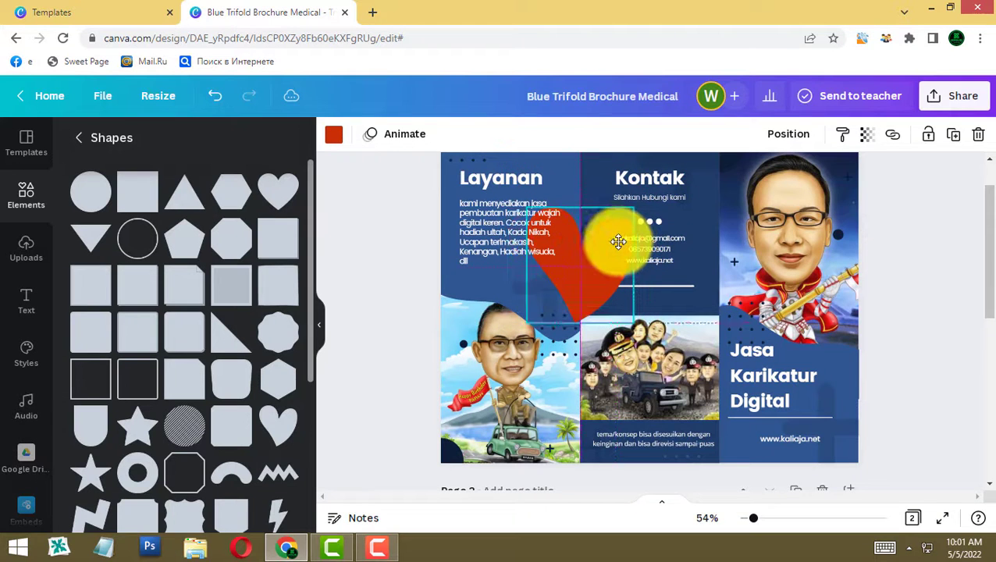
left_click(333, 135)
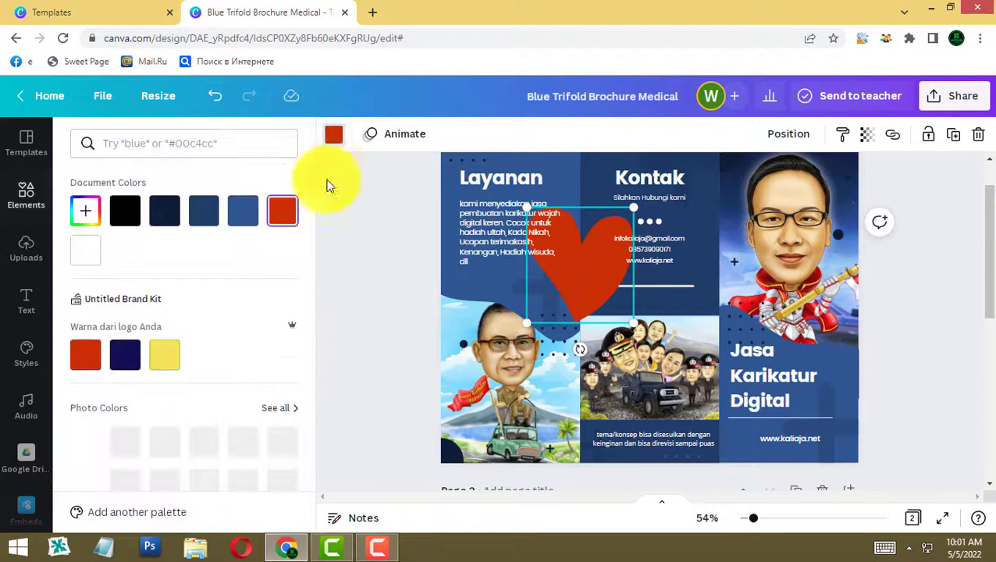
left_click(172, 452)
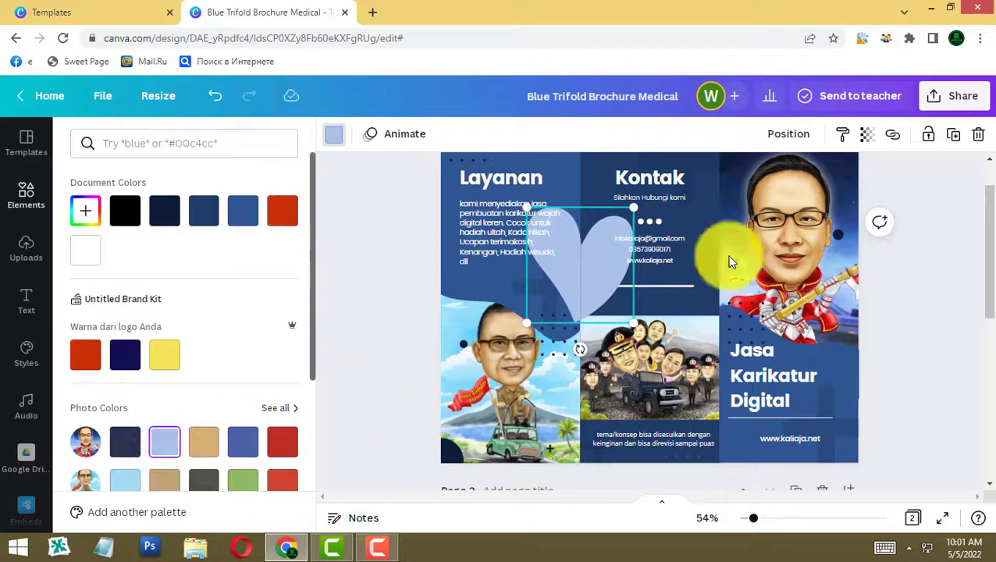
- Set the heart's transparency to 35 and fine-tune its size and position between the columns
left_click(867, 136)
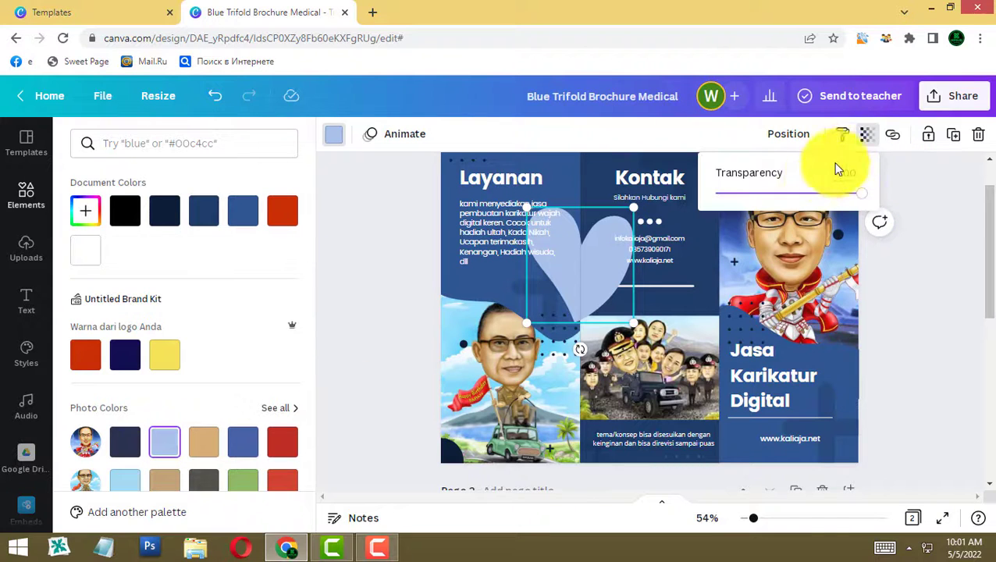
left_click(784, 195)
left_click_drag(775, 199, 766, 203)
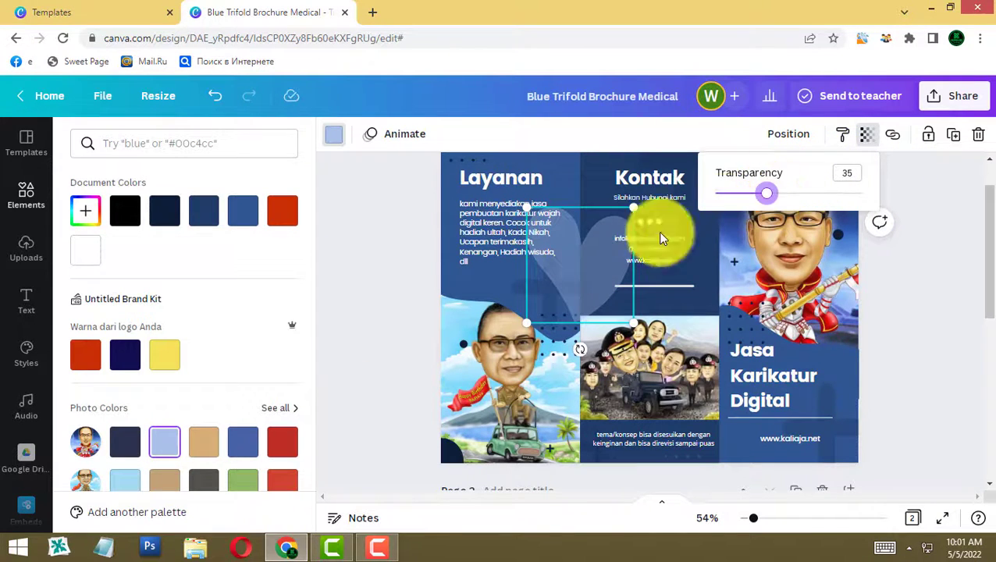
left_click_drag(597, 265, 599, 247)
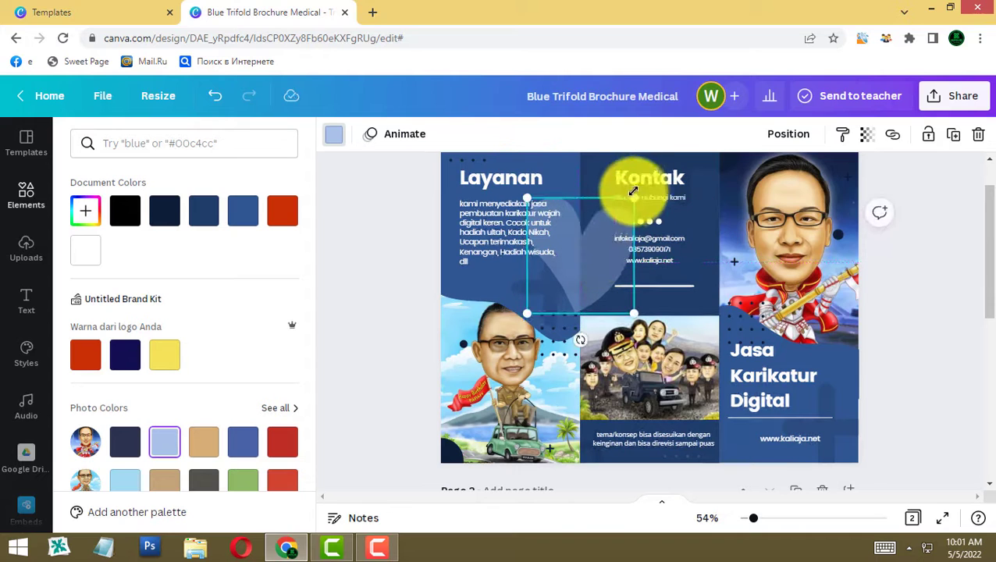
left_click_drag(630, 198, 607, 239)
left_click(415, 202)
- Deselect the heart and scroll down to page 2
left_click(951, 259)
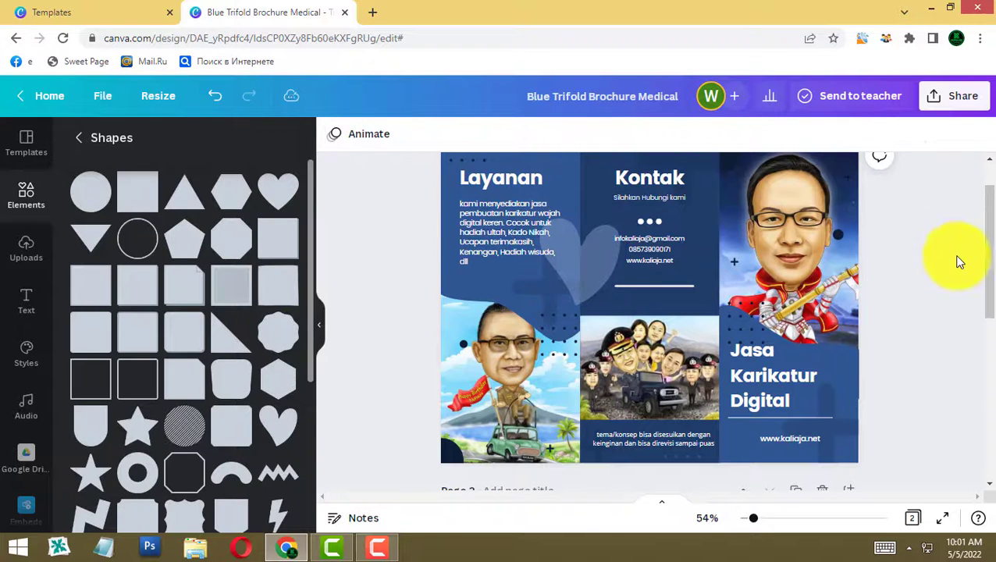
scroll(128, 416, "down", 1)
scroll(129, 422, "down", 1)
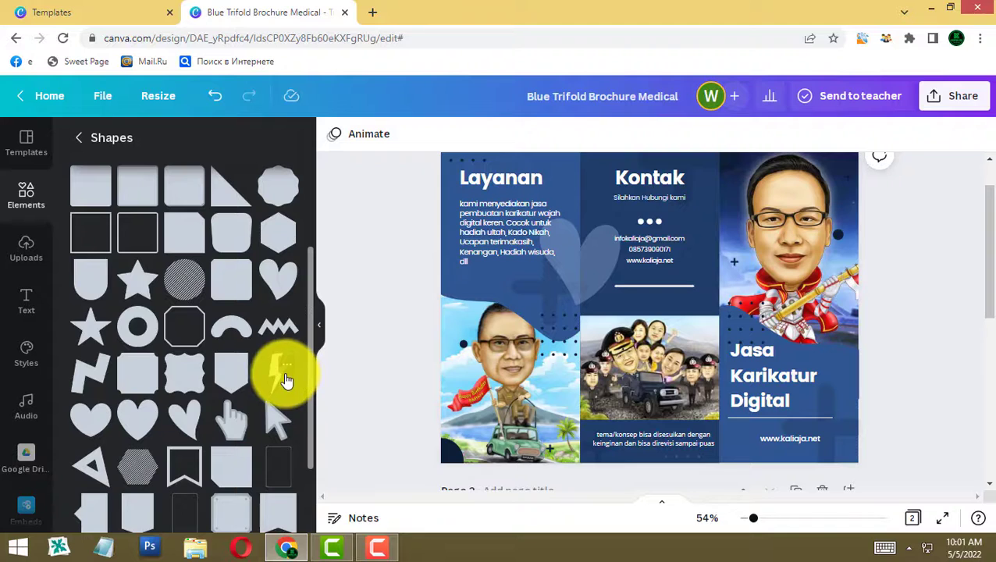
scroll(238, 426, "down", 5)
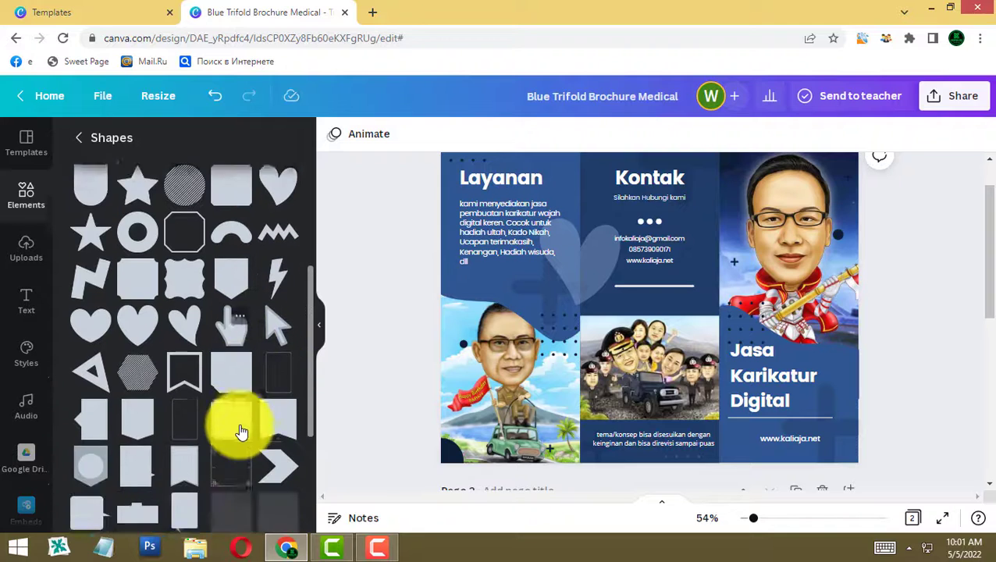
scroll(409, 344, "down", 3)
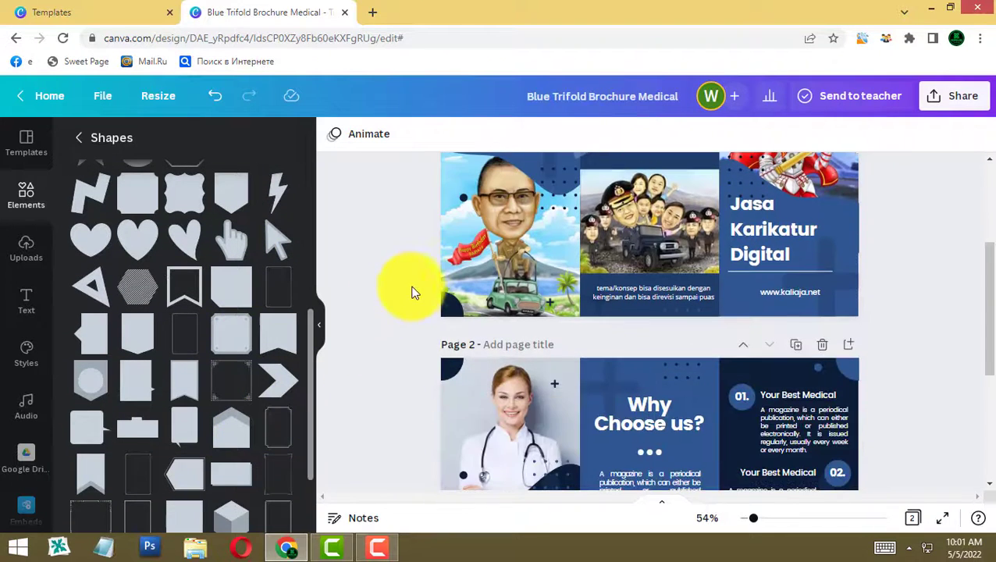
scroll(849, 282, "up", 3)
scroll(849, 280, "down", 5)
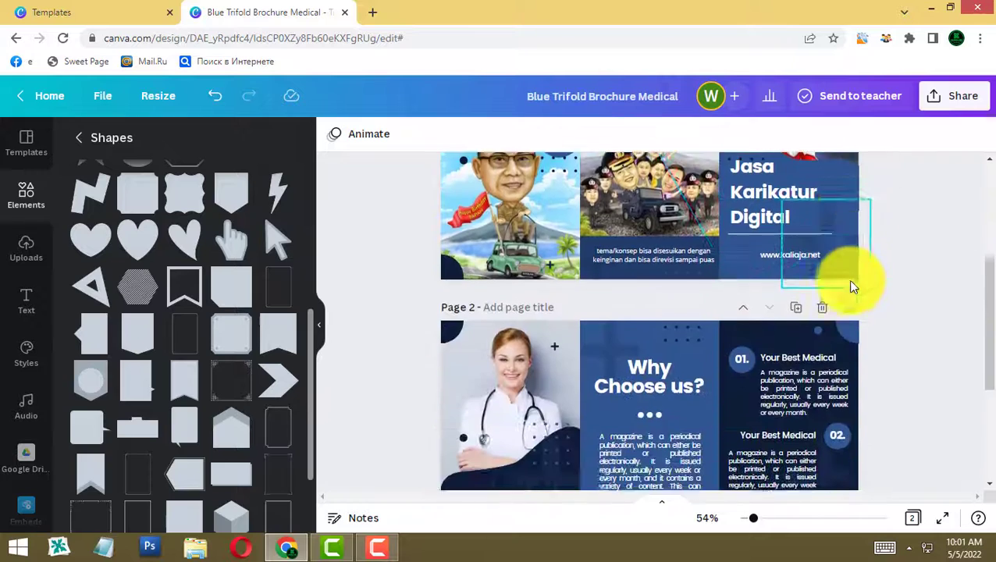
scroll(850, 289, "down", 3)
scroll(849, 288, "up", 2)
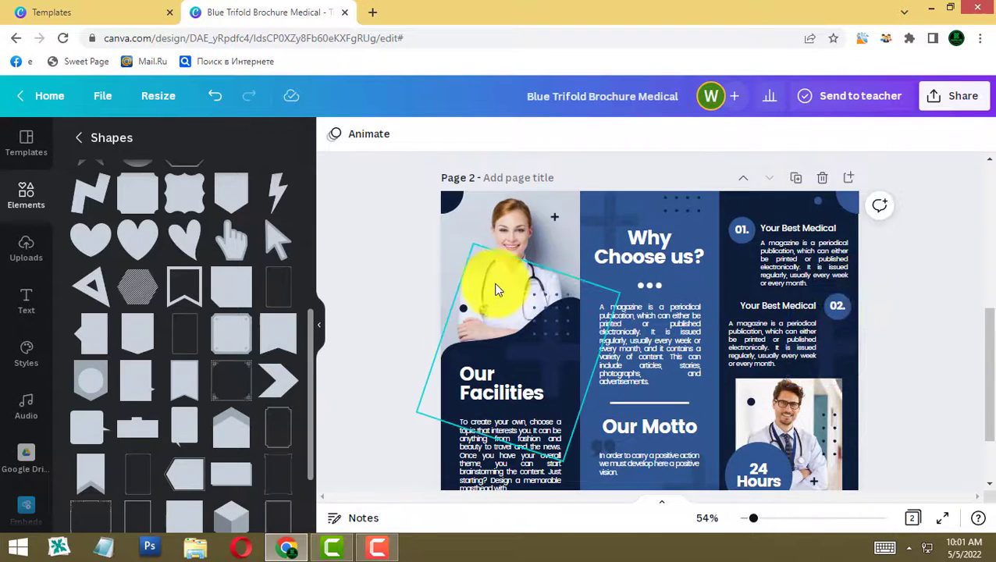
- Select page 2's nurse photo and start a new upload from the Uploads panel
left_click(518, 226)
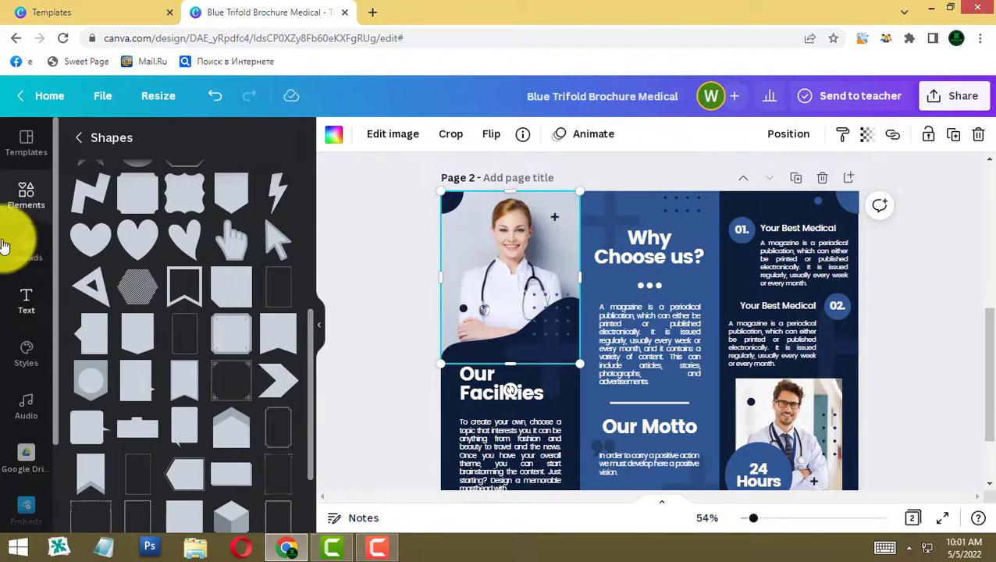
left_click(22, 260)
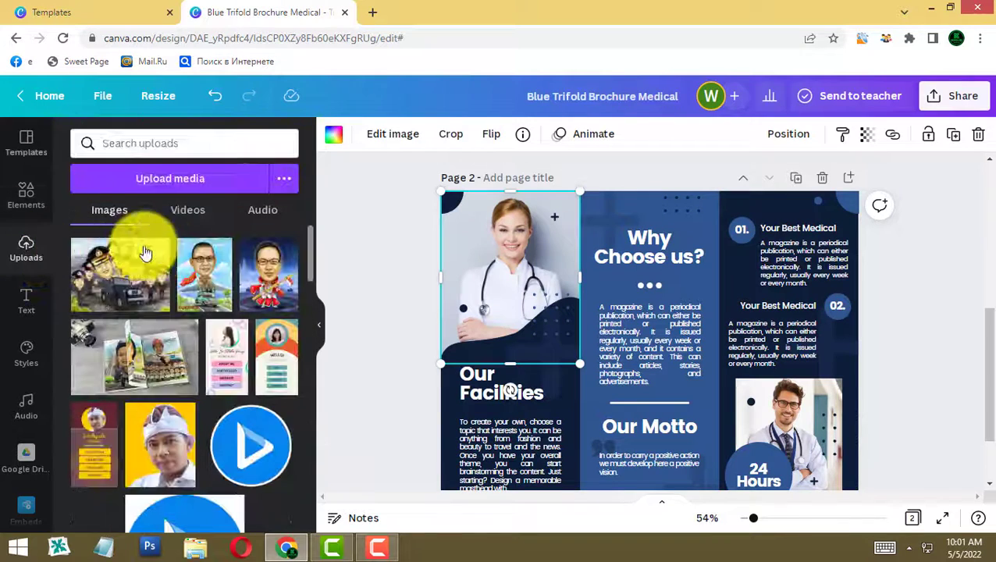
left_click(271, 185)
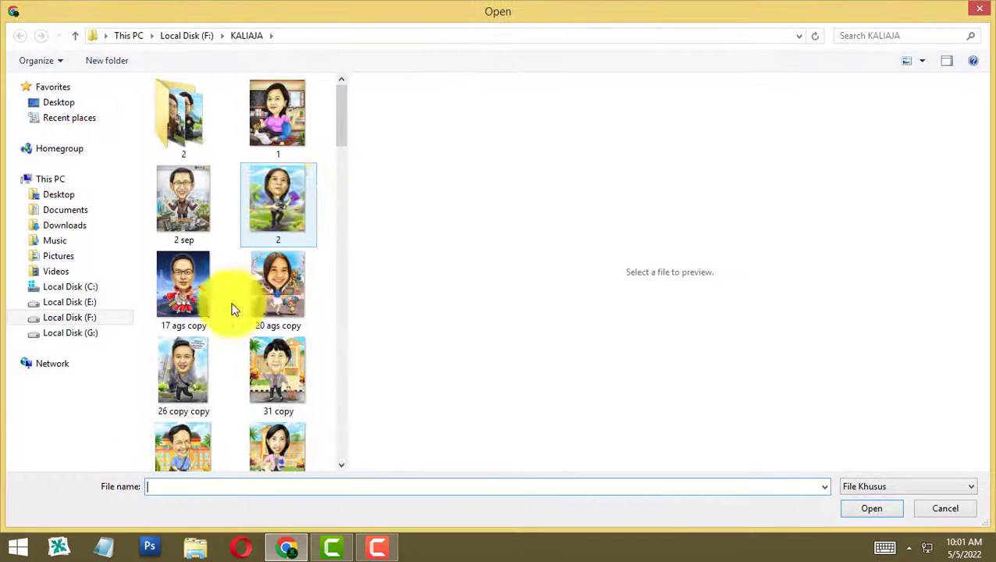
- Open folder 2 inside KALIAJA and choose the hermawan 2 caricature
double_click(179, 132)
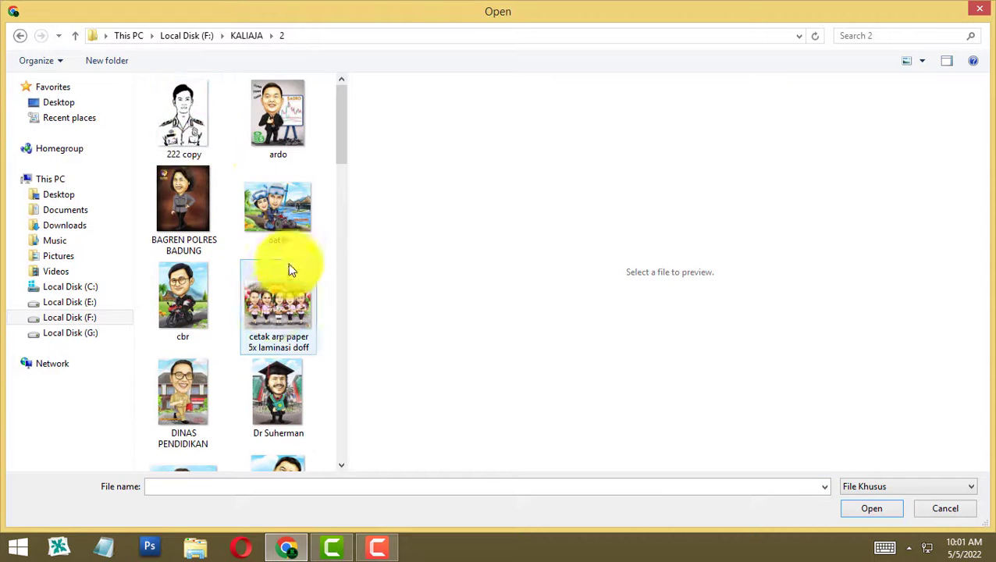
scroll(290, 214, "down", 3)
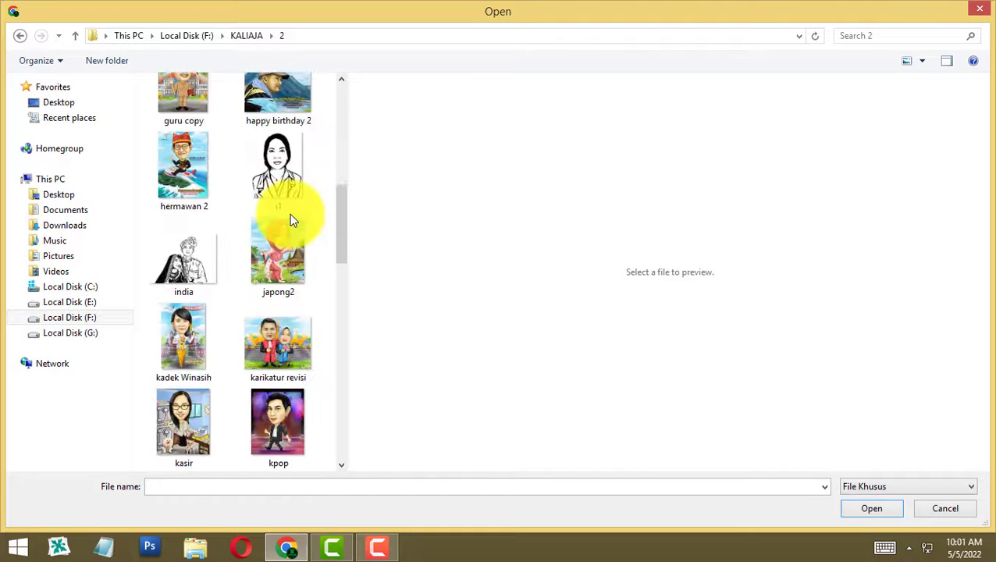
left_click(190, 208)
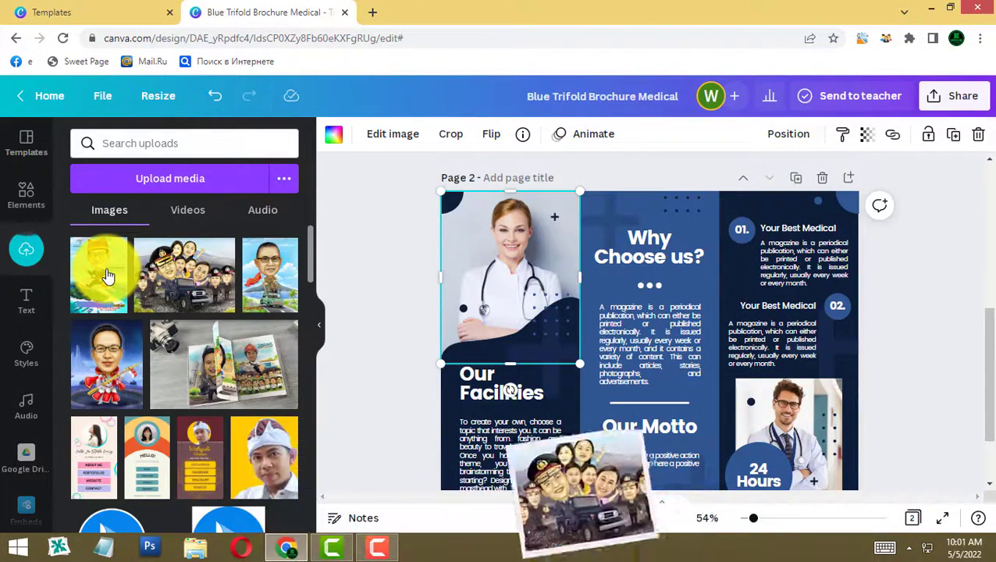
- Replace the nurse photo in page 2's top-left frame with the hermawan 2 caricature
left_click(107, 277)
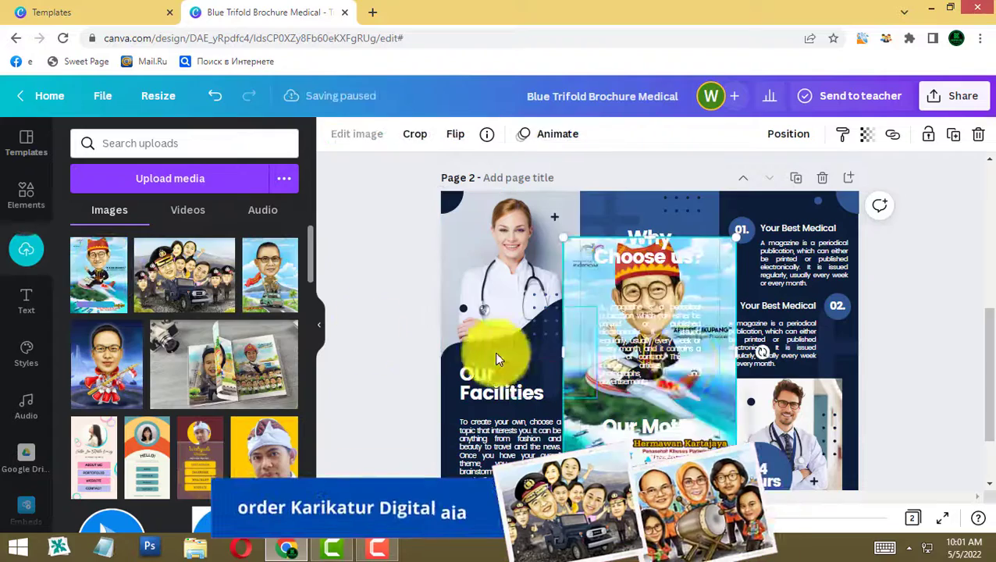
left_click(710, 424)
left_click_drag(734, 437, 587, 356)
left_click_drag(518, 245, 716, 297)
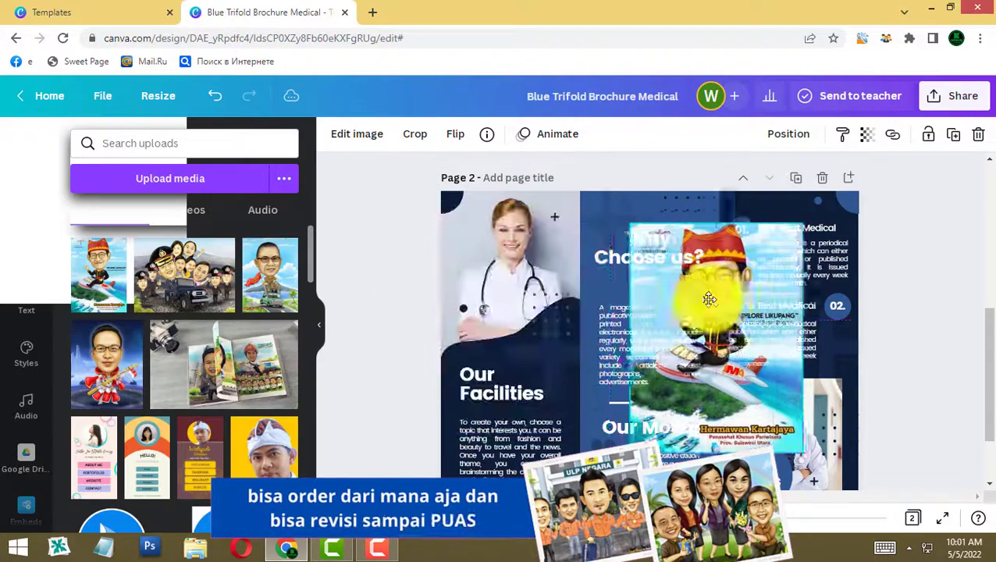
left_click(503, 256)
key("Delete")
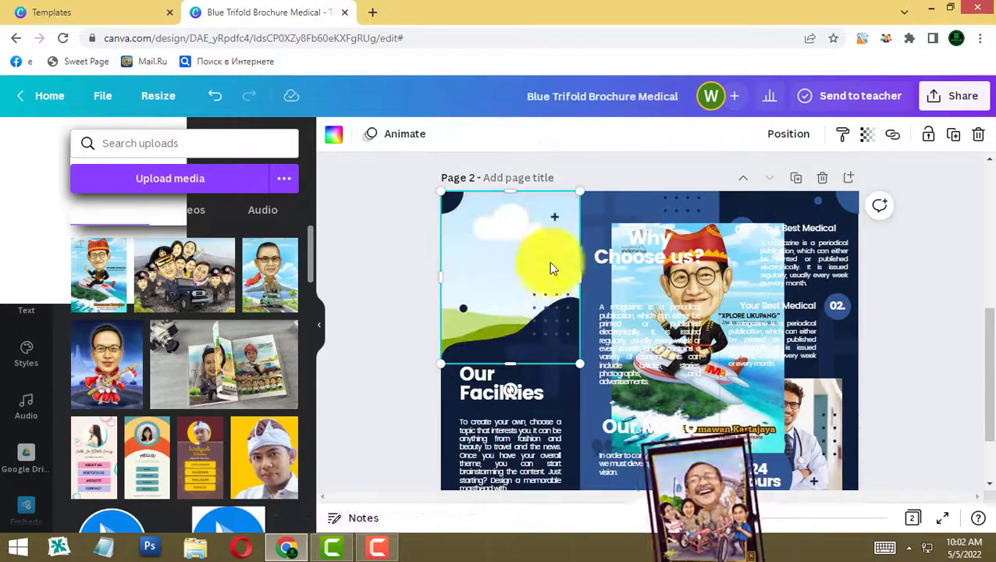
left_click_drag(741, 263, 538, 226)
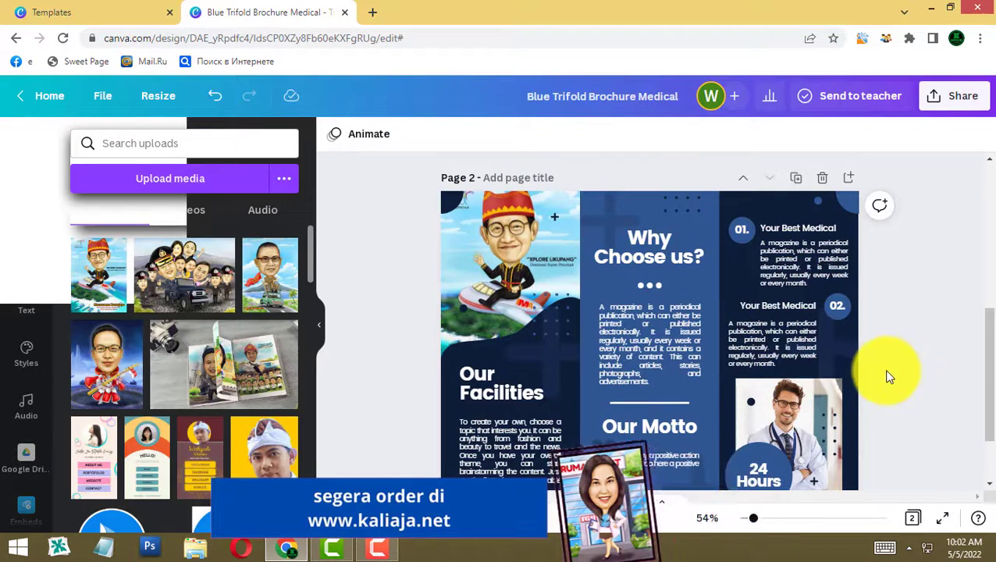
- Upload the japong2 woman-in-pink caricature and add it to page 2
left_click(793, 420)
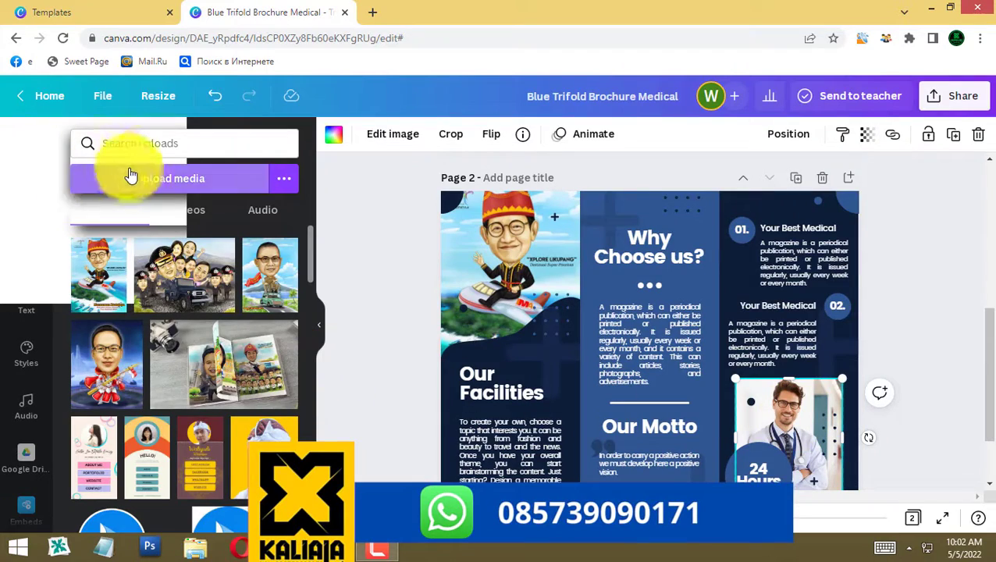
left_click(157, 178)
scroll(246, 323, "down", 2)
scroll(297, 207, "up", 1)
left_click(298, 204)
left_click(871, 508)
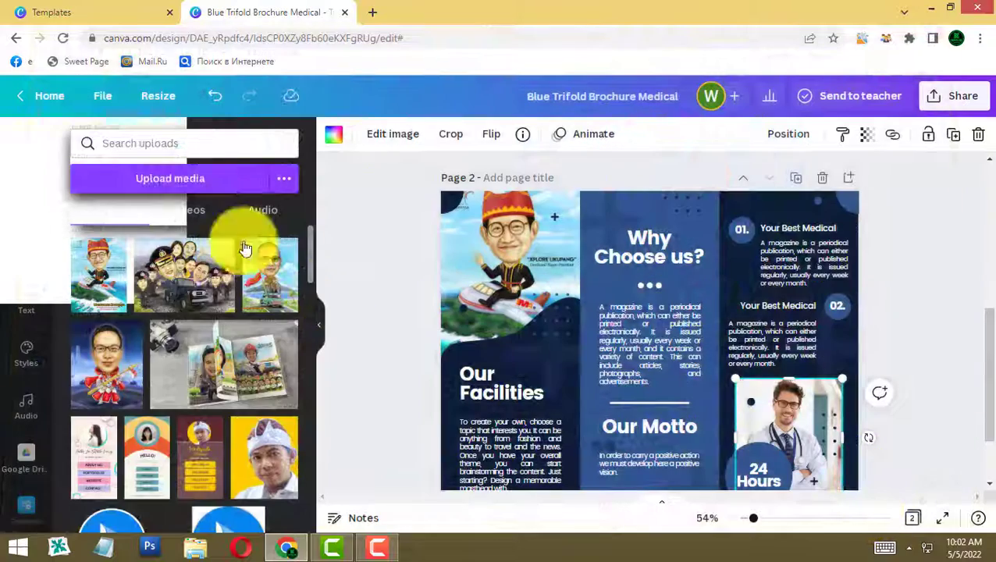
left_click(115, 273)
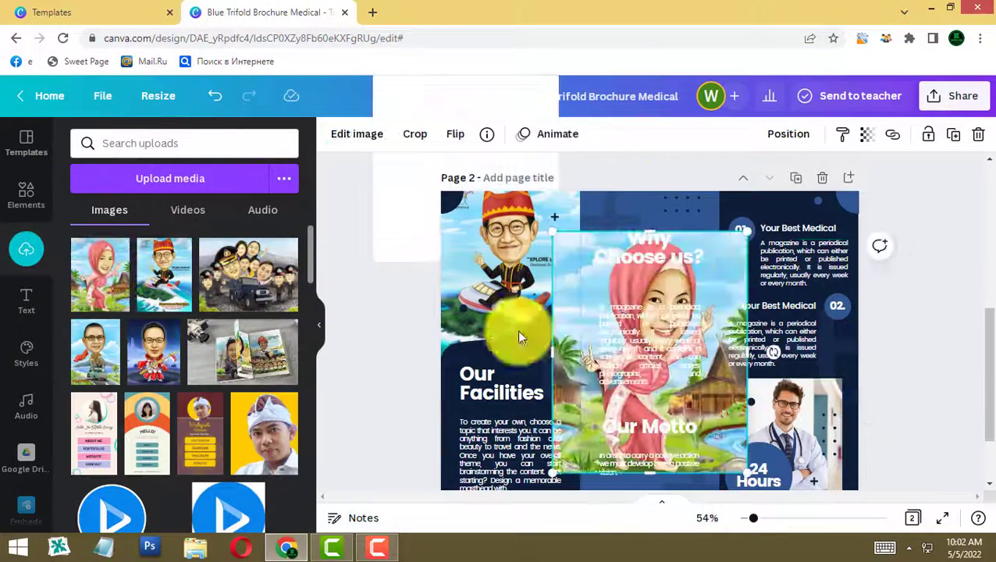
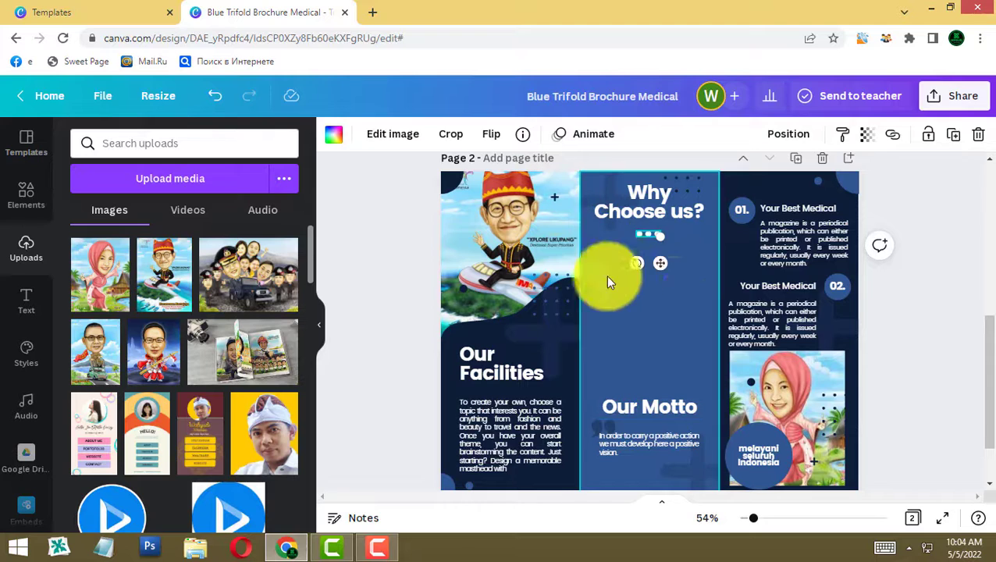
- Drag an uploaded caricature from the Uploads panel into page 2's left panel
left_click_drag(678, 357, 43, 219)
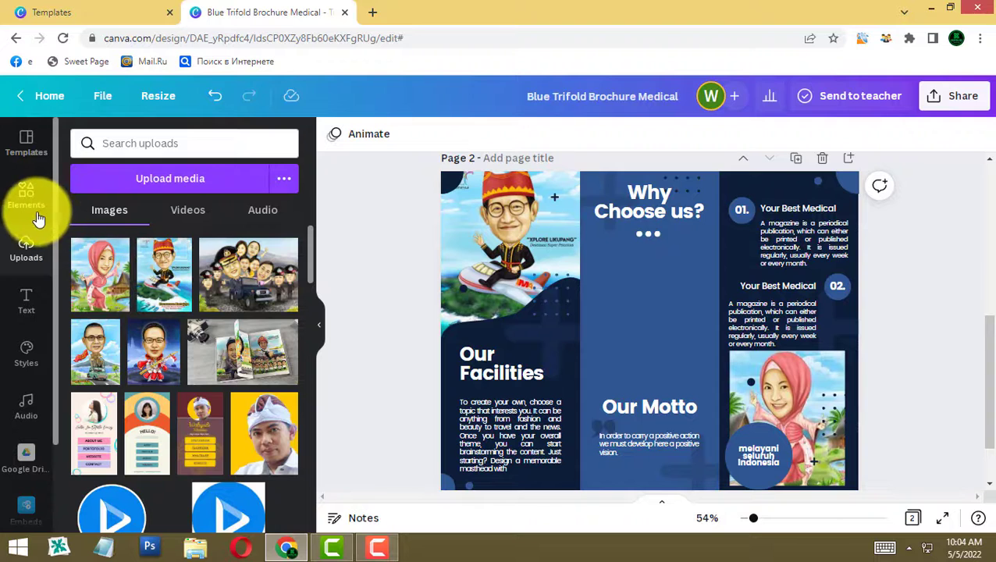
- Search Elements for frames and add the four-cell grid frame to page 2
left_click(29, 205)
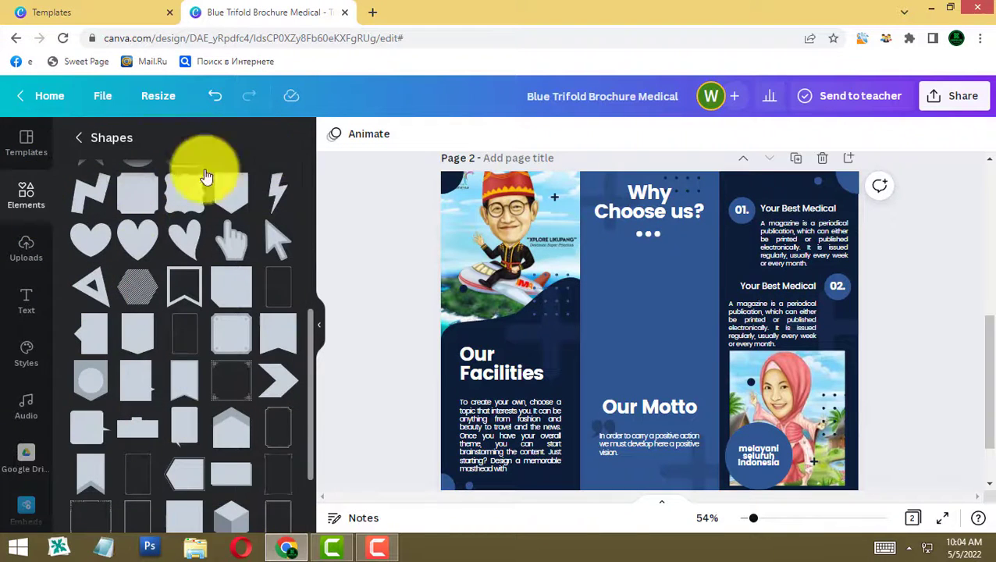
scroll(205, 176, "up", 2)
left_click(84, 140)
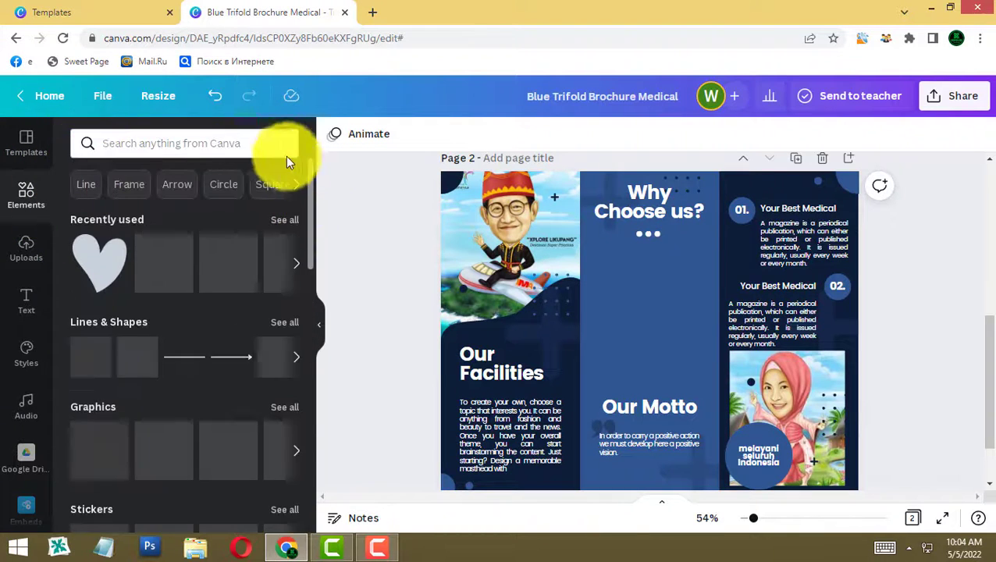
left_click(176, 146)
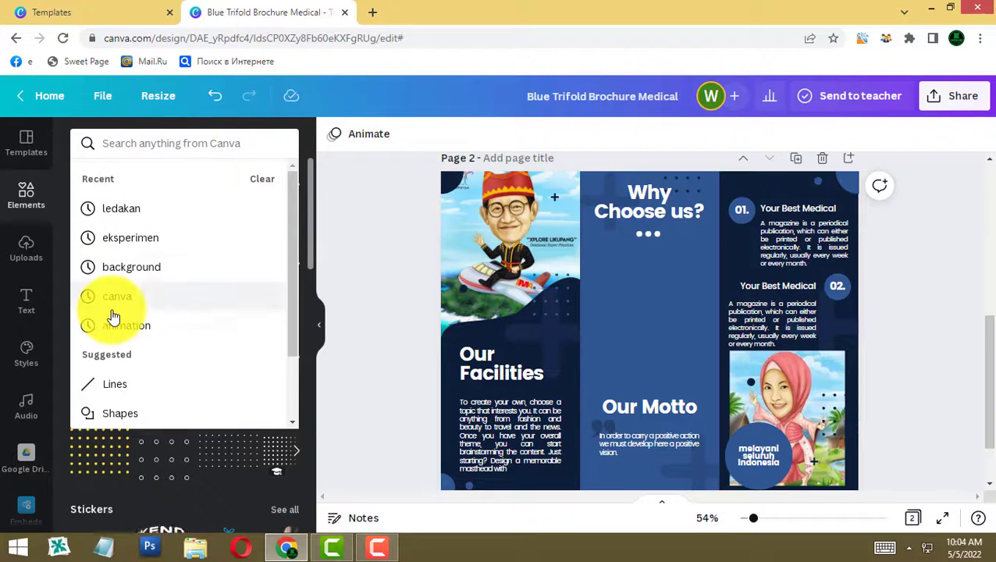
type("fr")
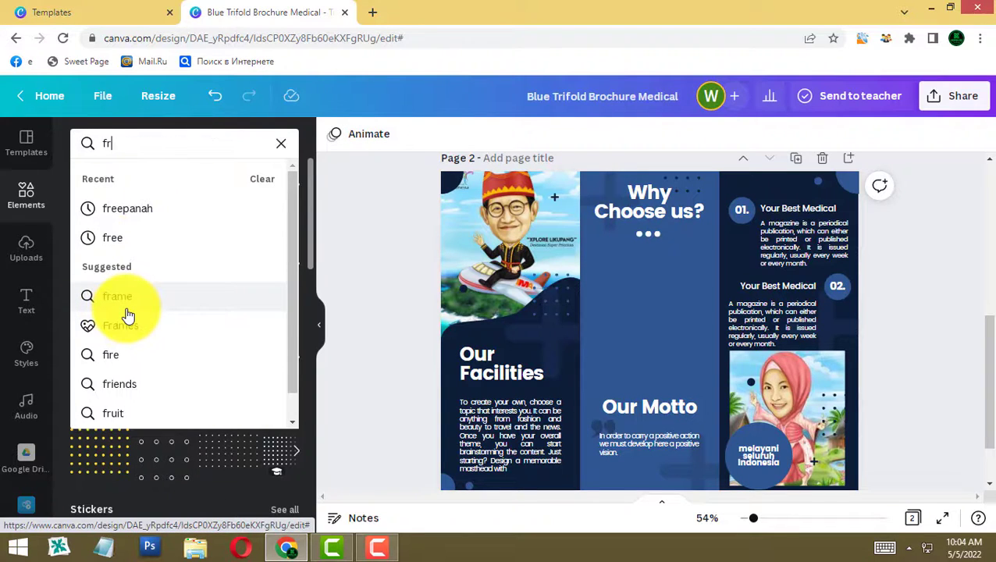
left_click(119, 326)
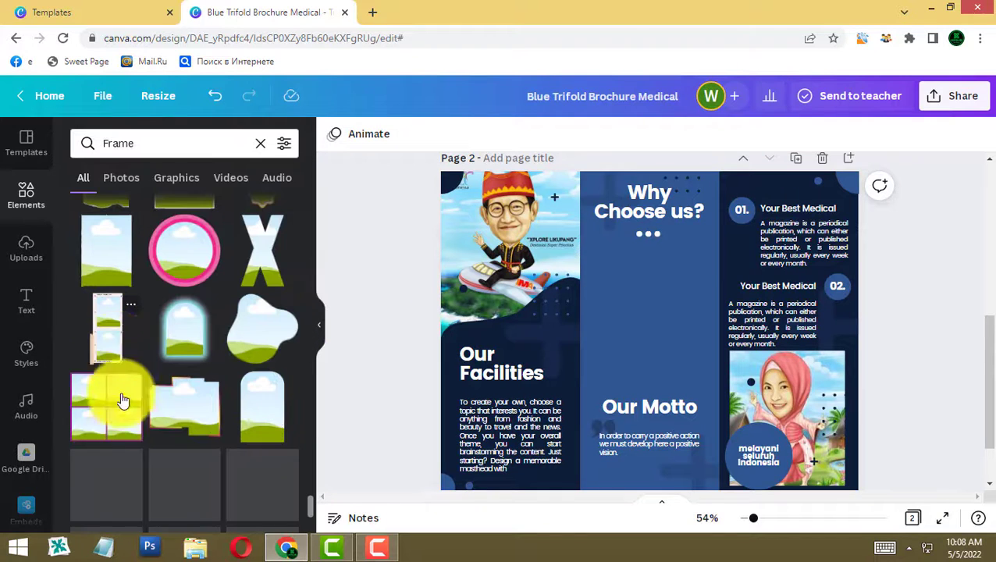
left_click(115, 418)
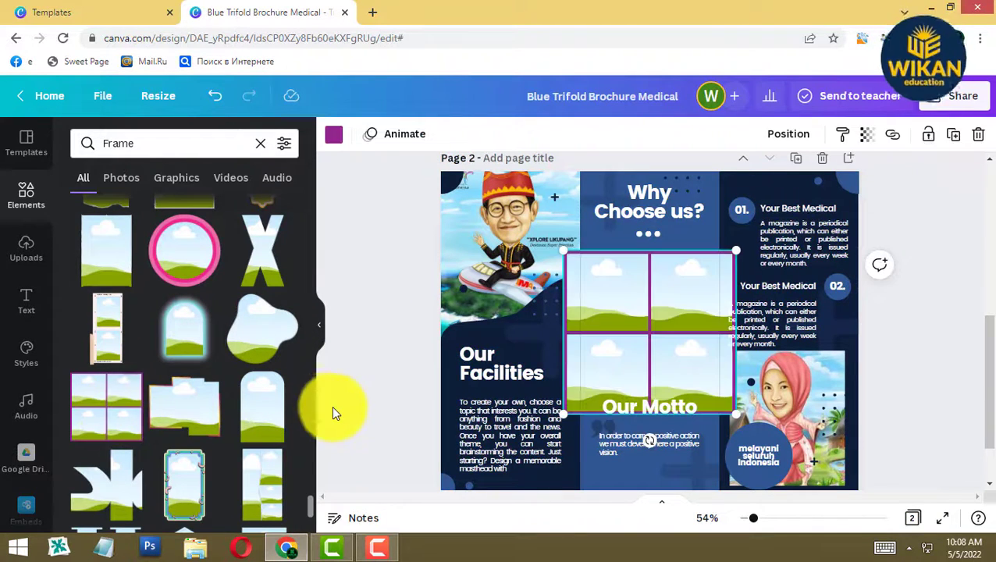
- Fit the grid frame into the middle panel and make its spacing dark blue
left_click_drag(646, 331, 668, 309)
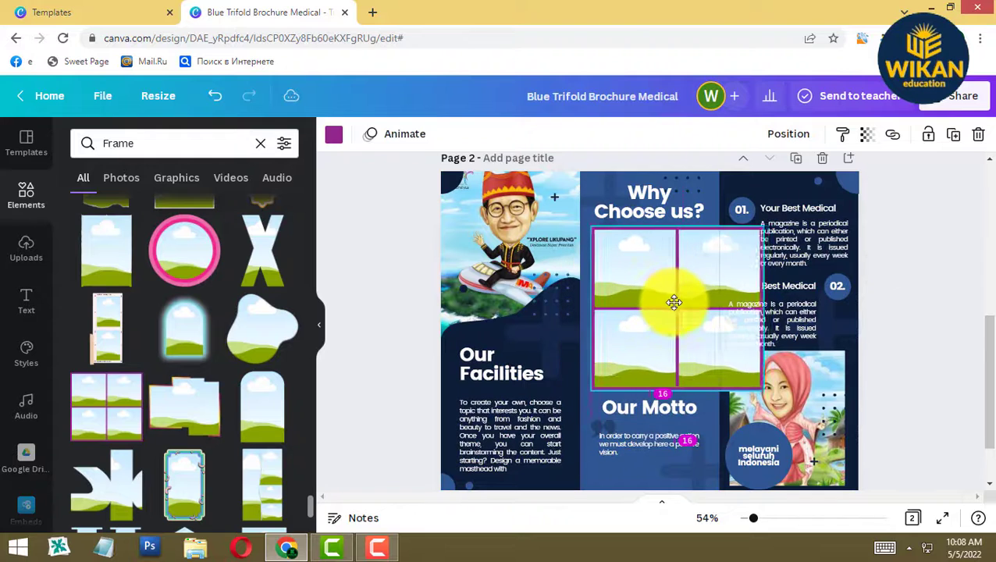
left_click_drag(755, 224, 697, 257)
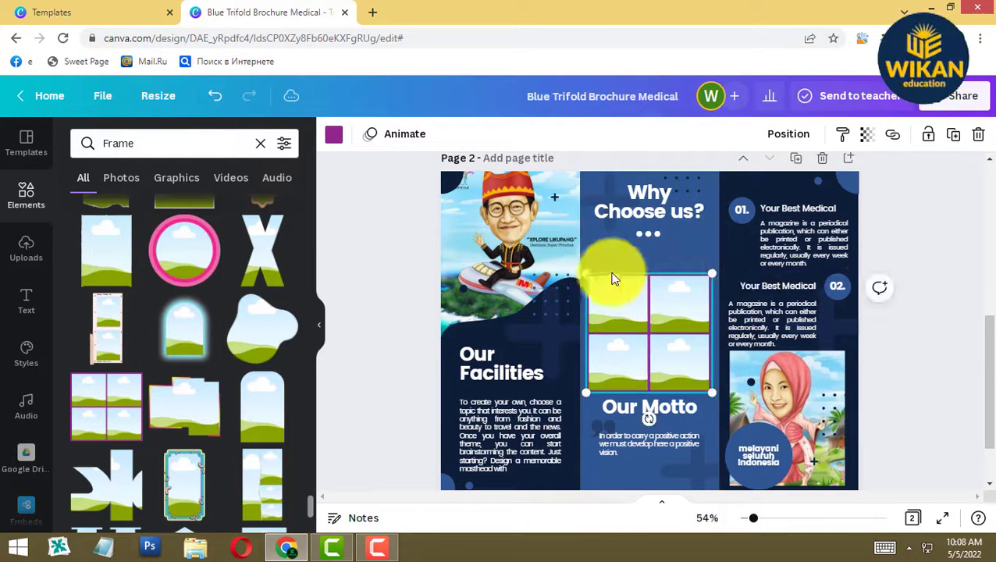
left_click_drag(586, 269, 585, 267)
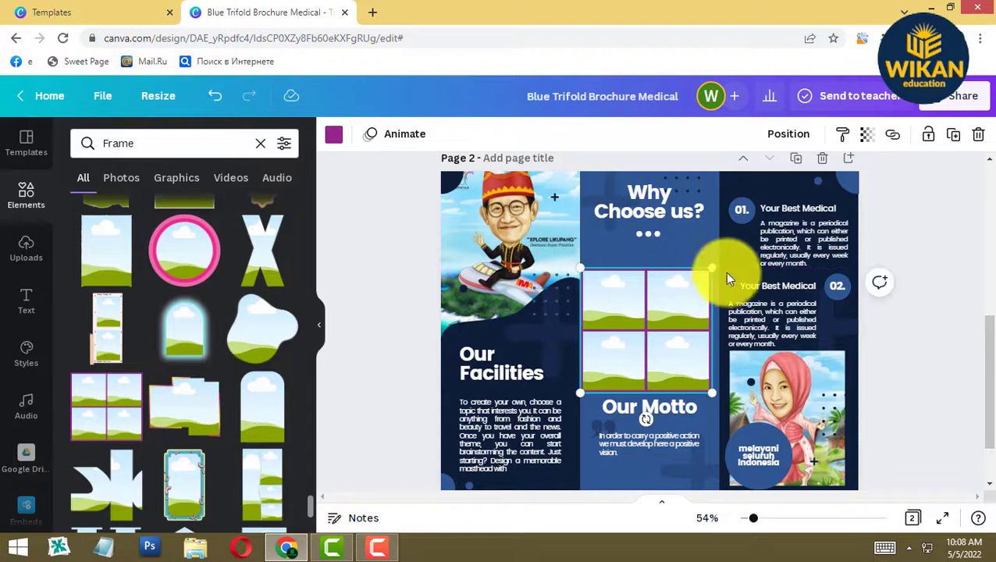
left_click_drag(716, 263, 723, 261)
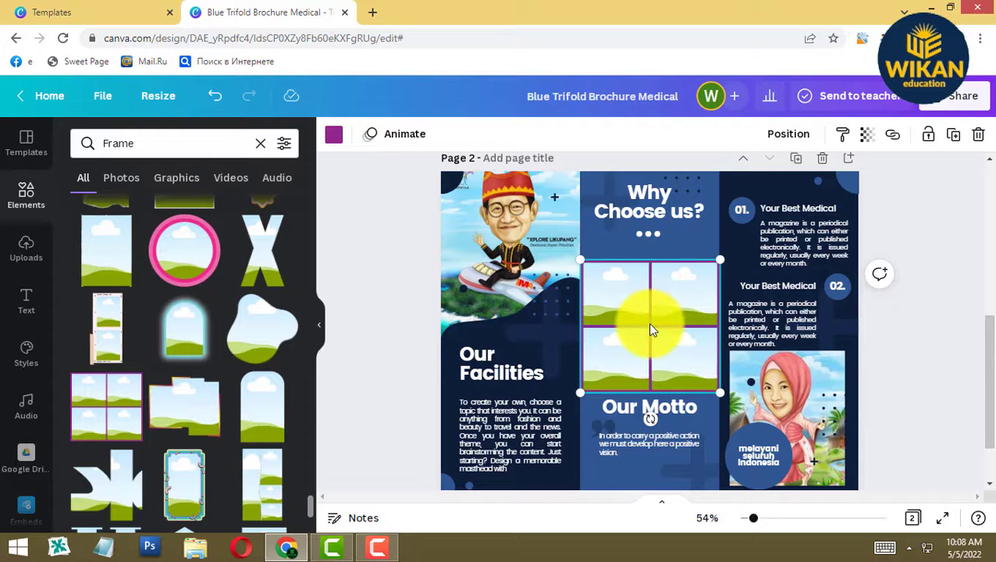
left_click(334, 139)
left_click(208, 216)
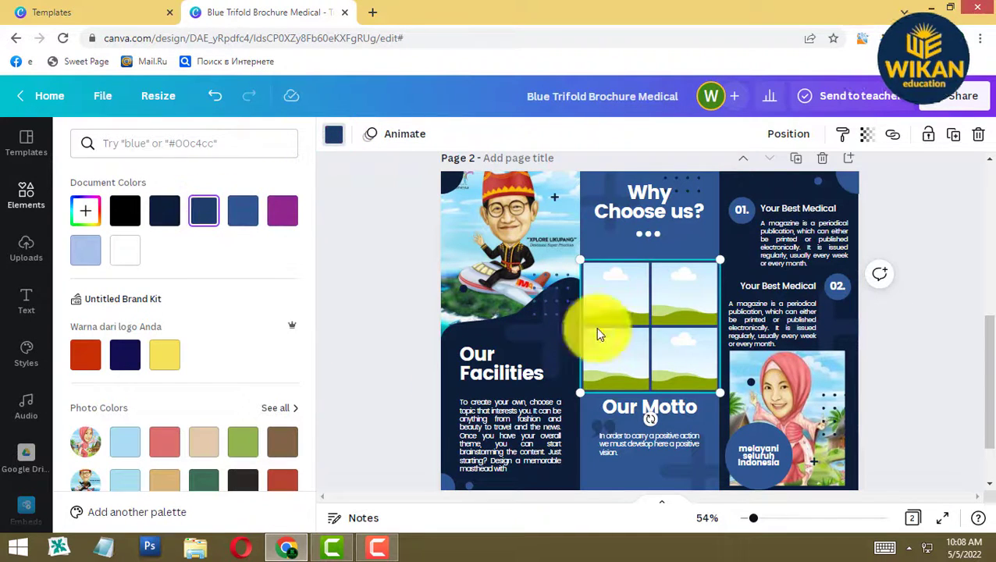
left_click(418, 230)
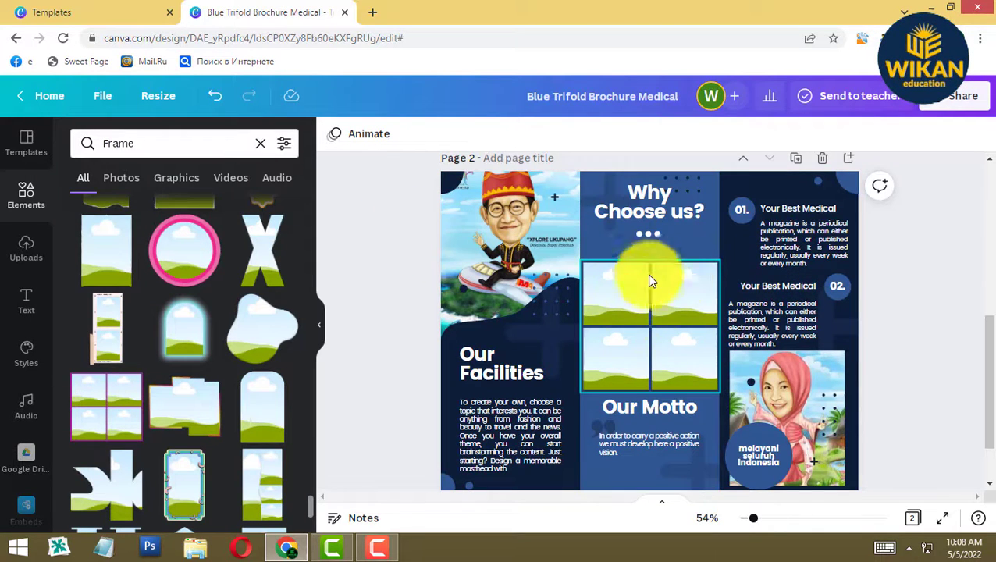
- Upload four caricatures, including batur and kpop, from F:\KALIAJA\2 to Canva
left_click(26, 248)
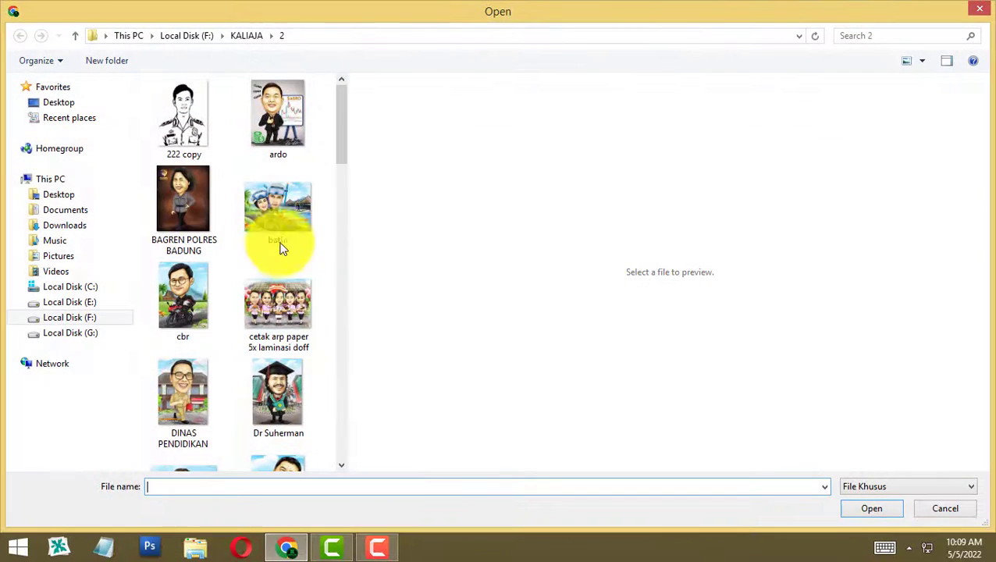
left_click(195, 394)
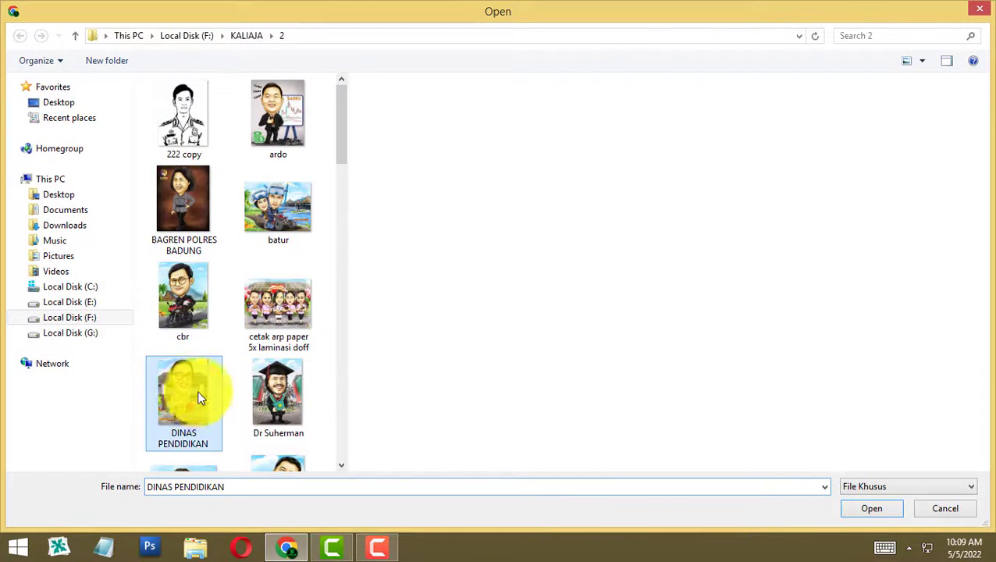
left_click(186, 295)
left_click(258, 212)
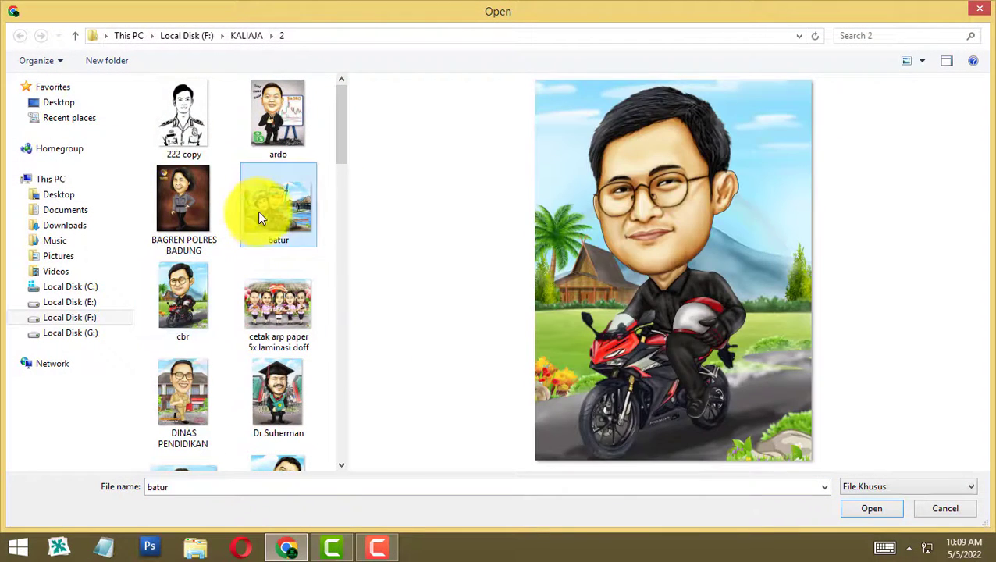
scroll(266, 300, "down", 3)
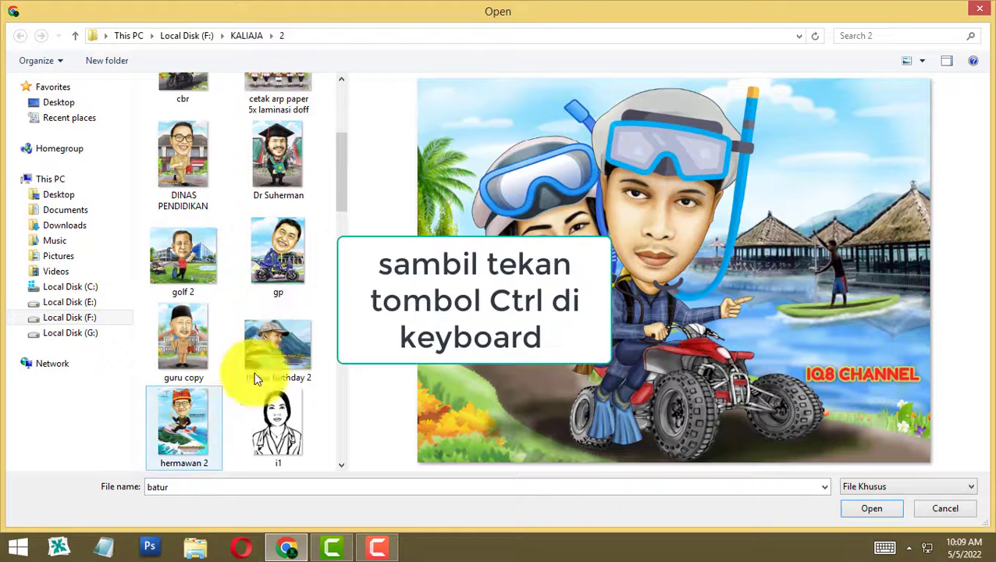
scroll(260, 347, "down", 3)
scroll(254, 348, "down", 3)
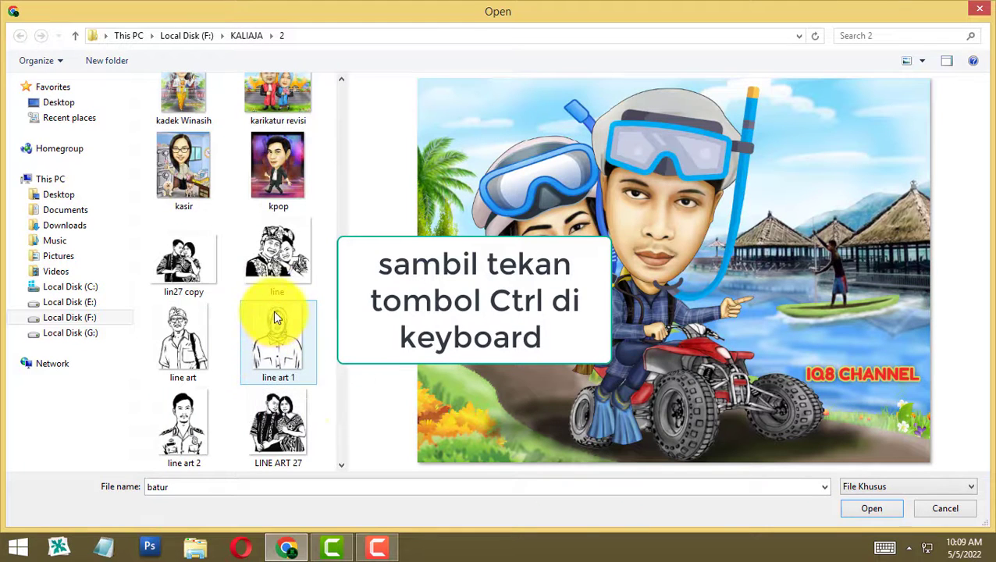
left_click(295, 172, "ctrl")
scroll(305, 182, "up", 2)
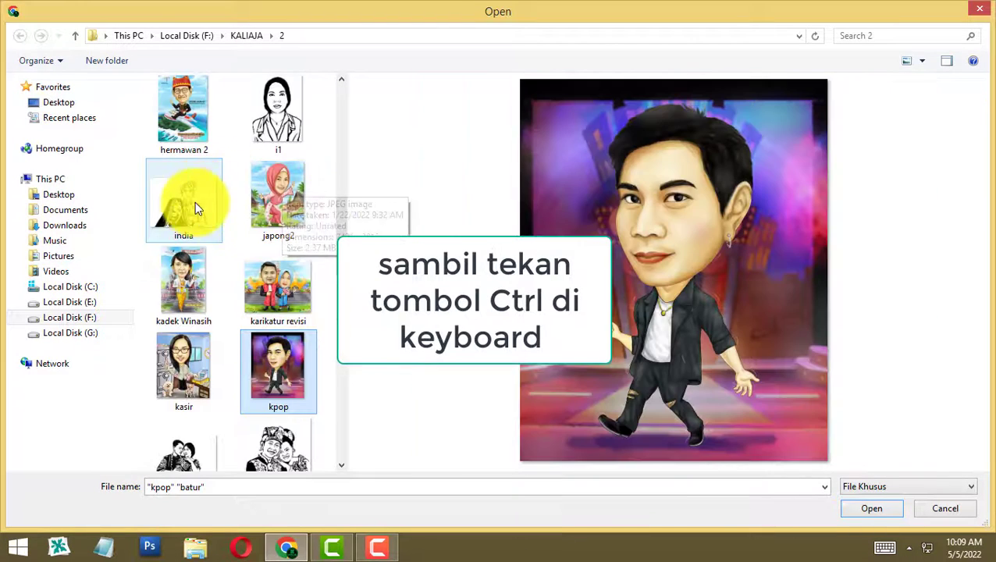
left_click(181, 274, "ctrl")
scroll(263, 186, "up", 6)
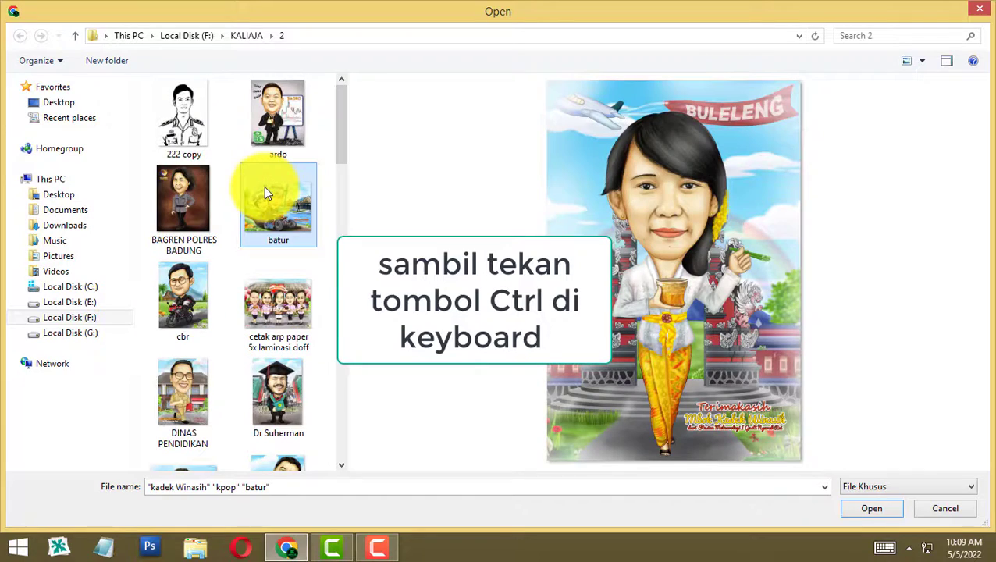
left_click(278, 119, "ctrl")
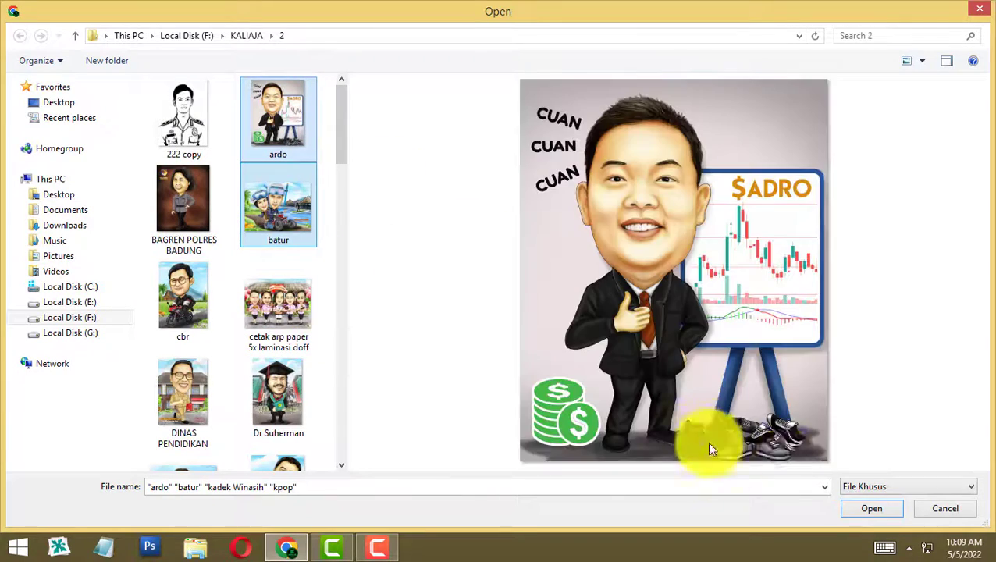
left_click(863, 504)
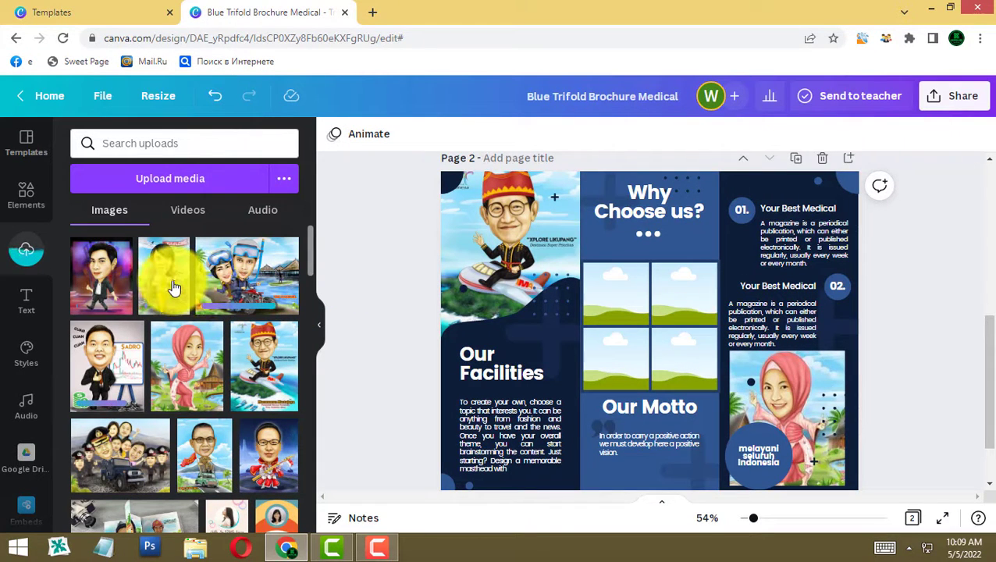
- Fill the grid cells: Buleleng bottom-right, scuba couple top-right, chart man top-left, black-jacket man bottom-left
left_click(173, 286)
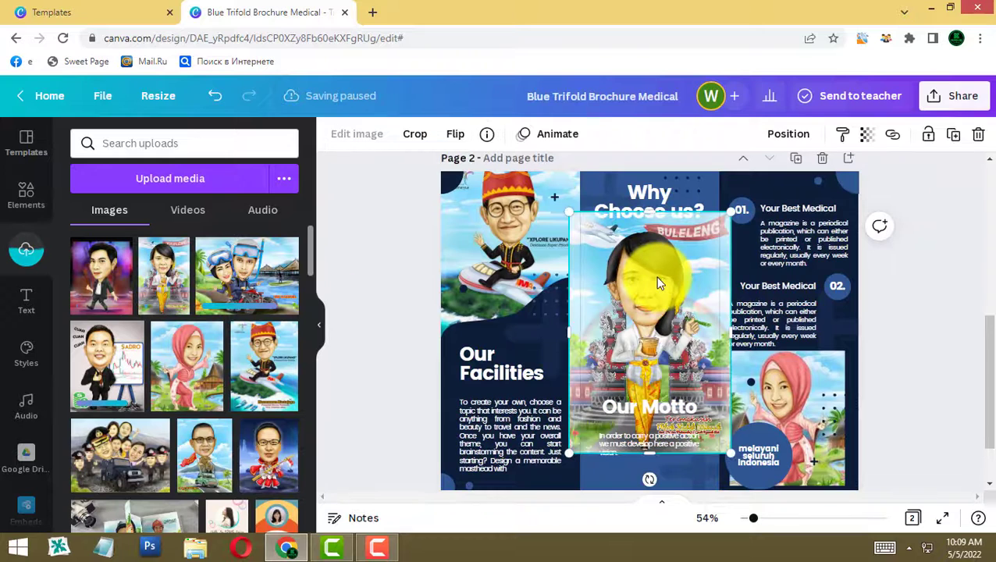
left_click_drag(656, 278, 678, 350)
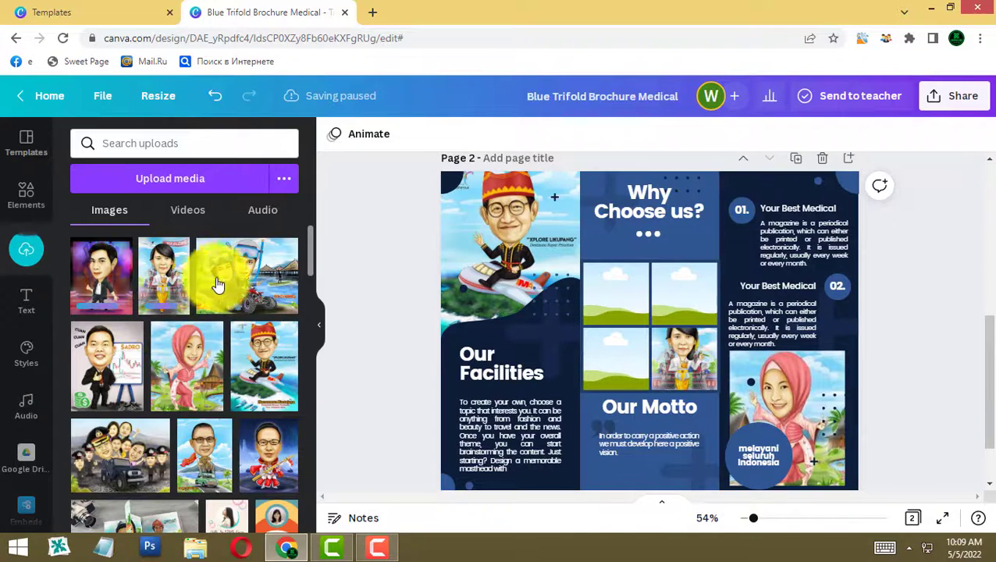
left_click(251, 300)
left_click_drag(625, 271, 676, 287)
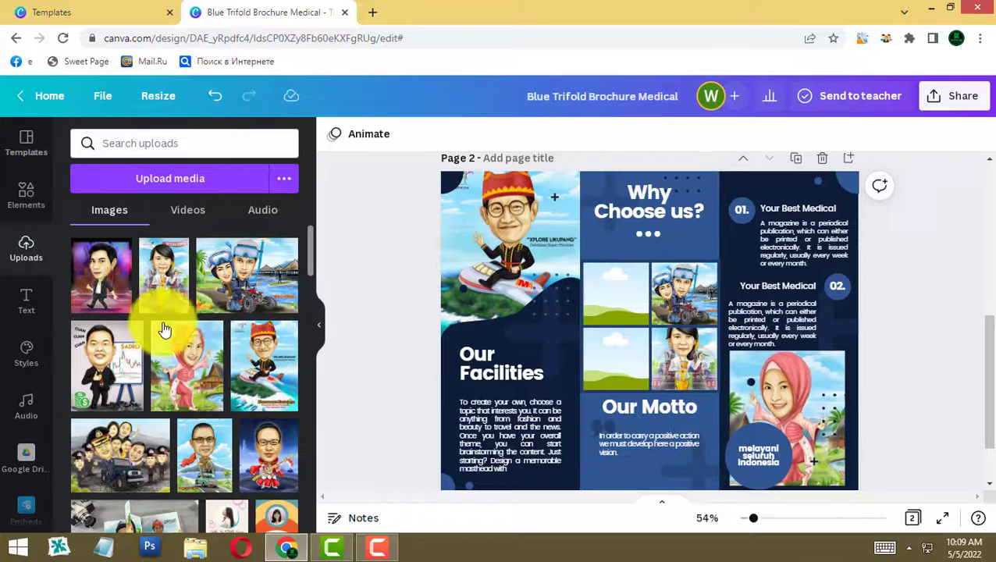
left_click(109, 356)
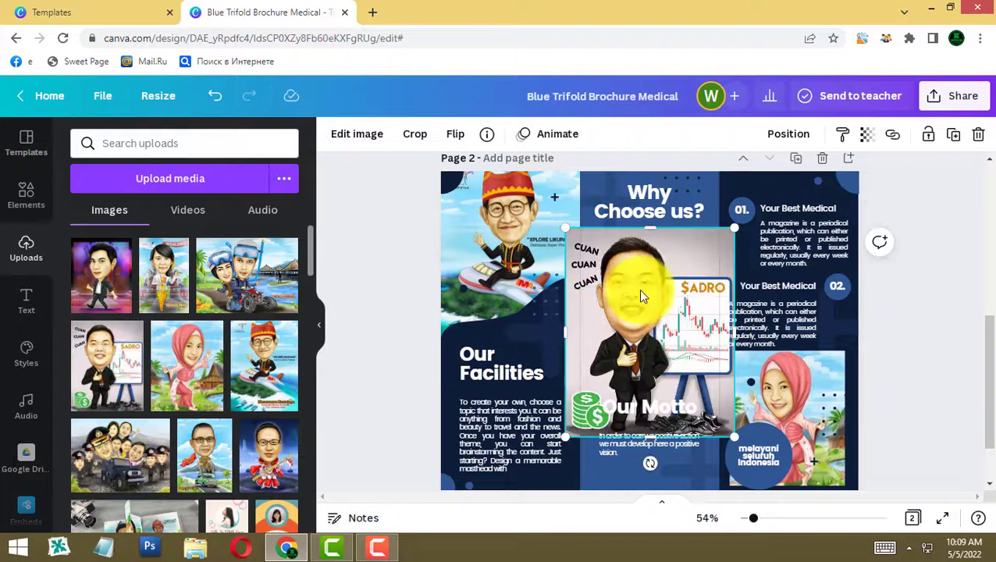
left_click_drag(645, 295, 617, 295)
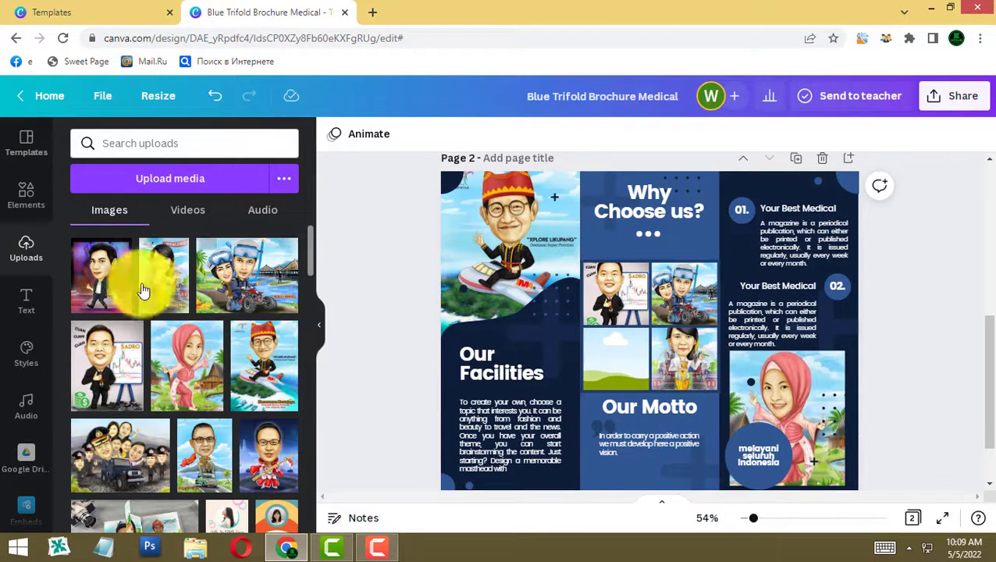
left_click(107, 282)
left_click_drag(601, 334, 632, 363)
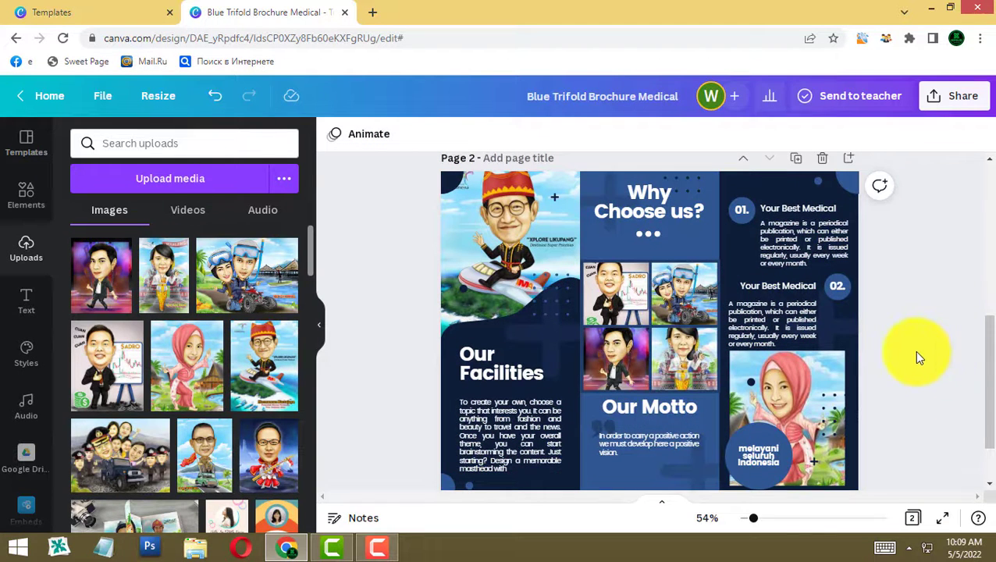
- Change the Why Choose us? heading to 'Contoh Karya' and nudge it and the dots down
left_click(666, 217)
double_click(692, 220)
type("Contoh Karya")
left_click(898, 258)
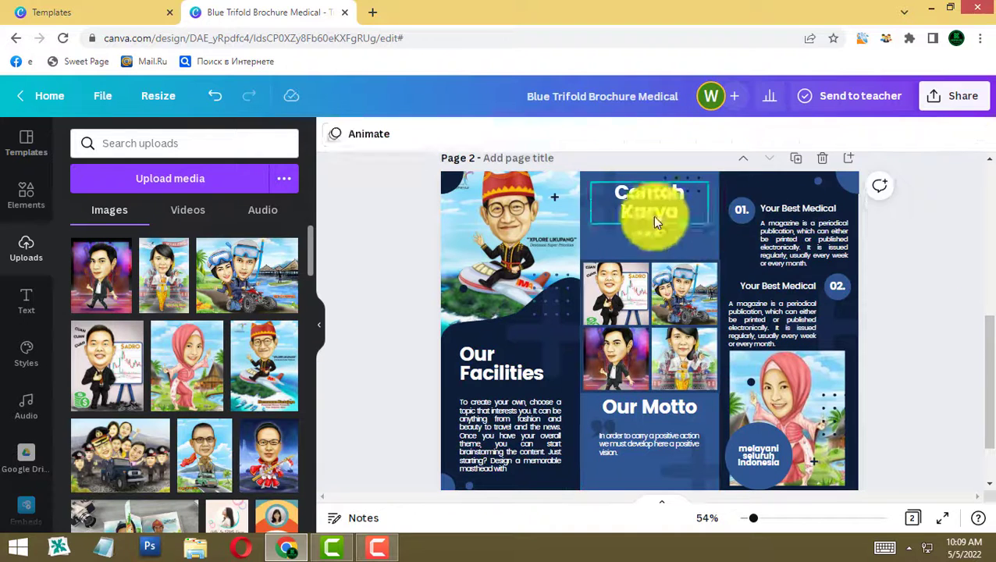
left_click_drag(654, 217, 654, 223)
mouse_move(650, 233)
left_mouse_down()
mouse_move(651, 245)
mouse_move(657, 233)
left_mouse_up()
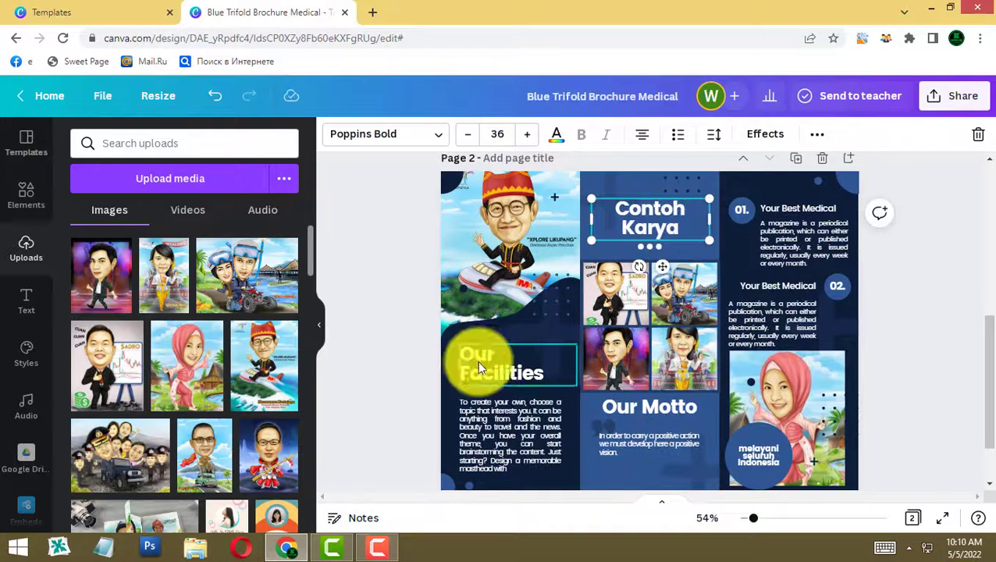
- Retitle Our Facilities as 'Harga' with pricing text: 1 wajah 200rb, 2 wajah 350 rb
double_click(515, 369)
type("Harga")
double_click(522, 459)
type("Harga ditentukan dari jumlah wa")
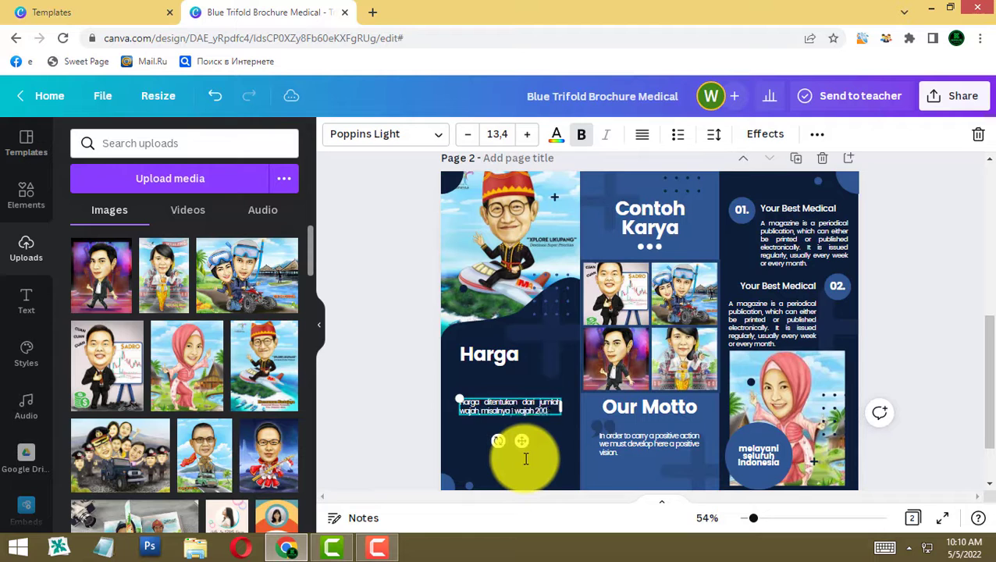
type("jah, misalnya 1 wajah 200rb 2 wajah 350 rb, lebih dari 3 wajah maka wajah ke 3 dst dihitung @80 rb. ")
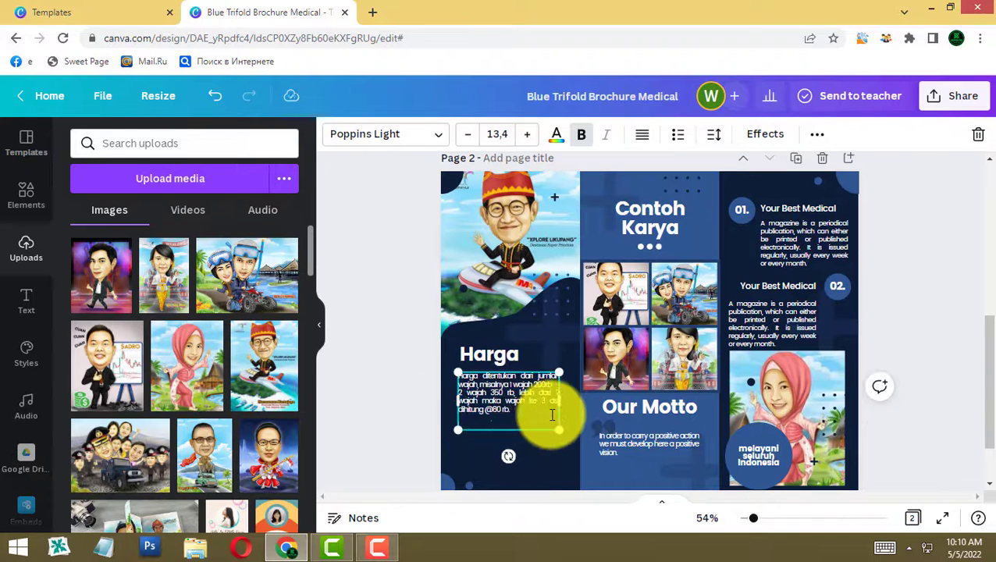
left_click(418, 334)
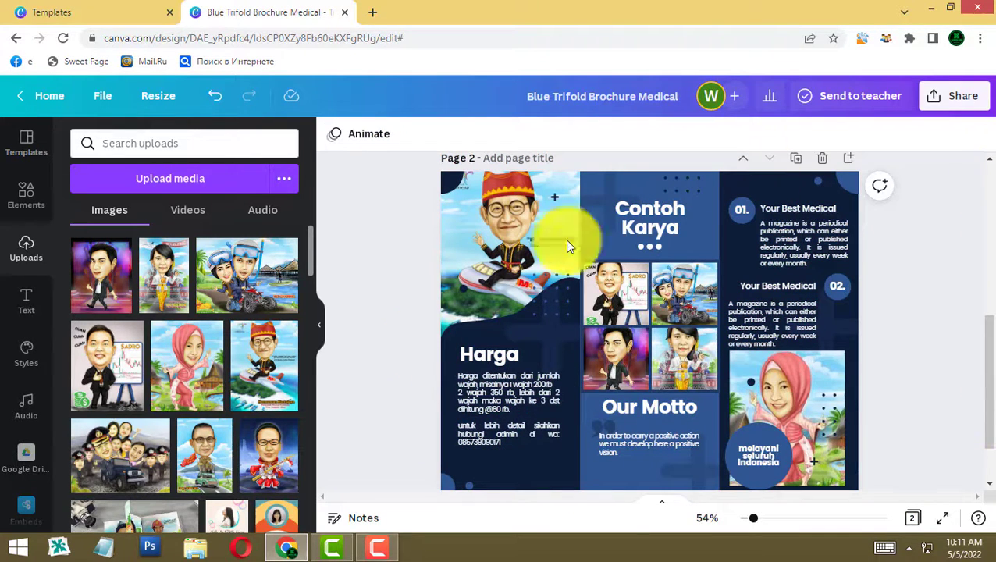
left_click(812, 285)
- Change the motto section to 'Moto kami' with 'Karikatur detail sampai latar belakang'
left_click(667, 412)
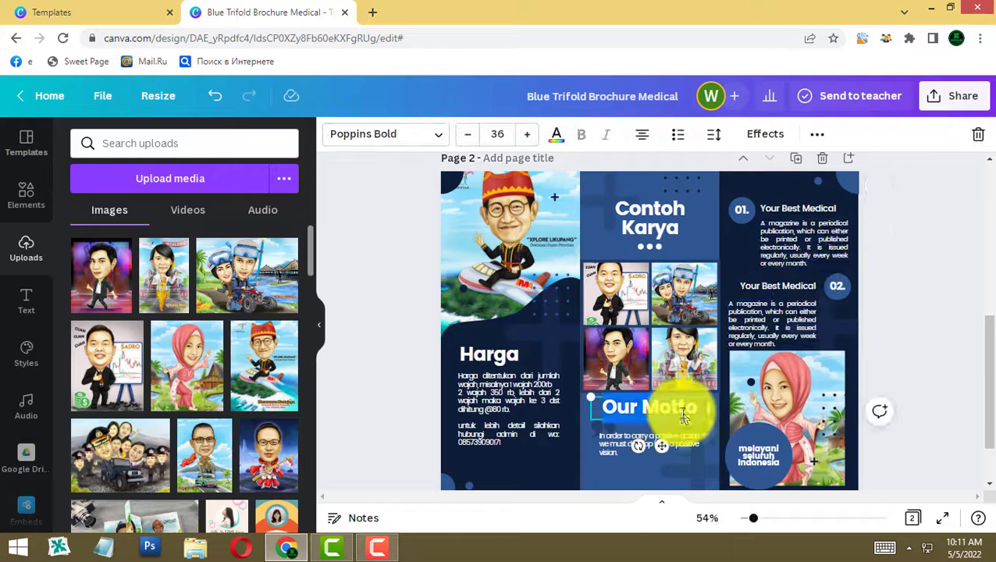
type("Moto kami")
left_click(609, 446)
double_click(610, 446)
type("Karikatur detail sampai latar belakang")
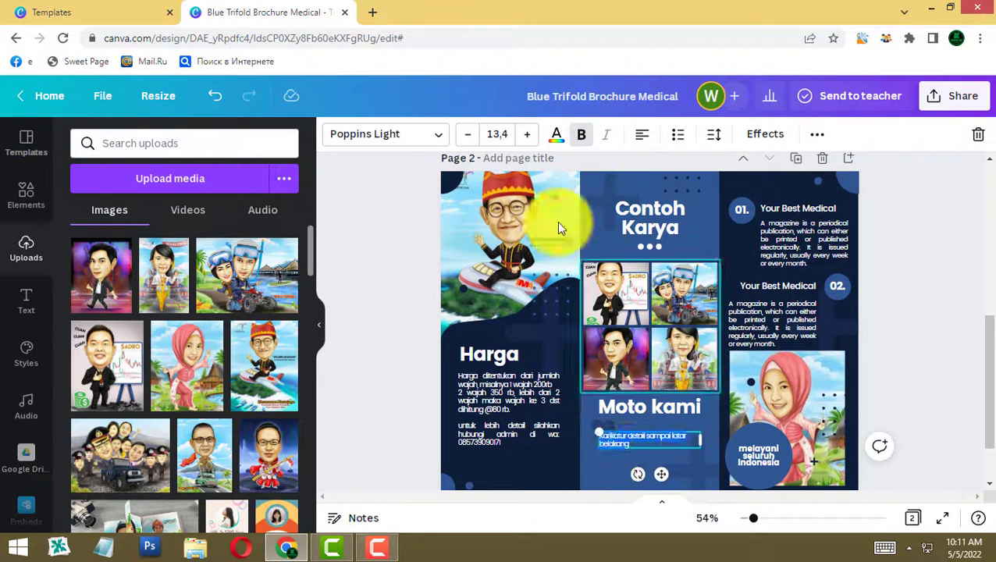
left_click(641, 134)
left_click(642, 134)
- Rewrite the right column's heading and first benefit paragraph
left_click(784, 237)
double_click(783, 209)
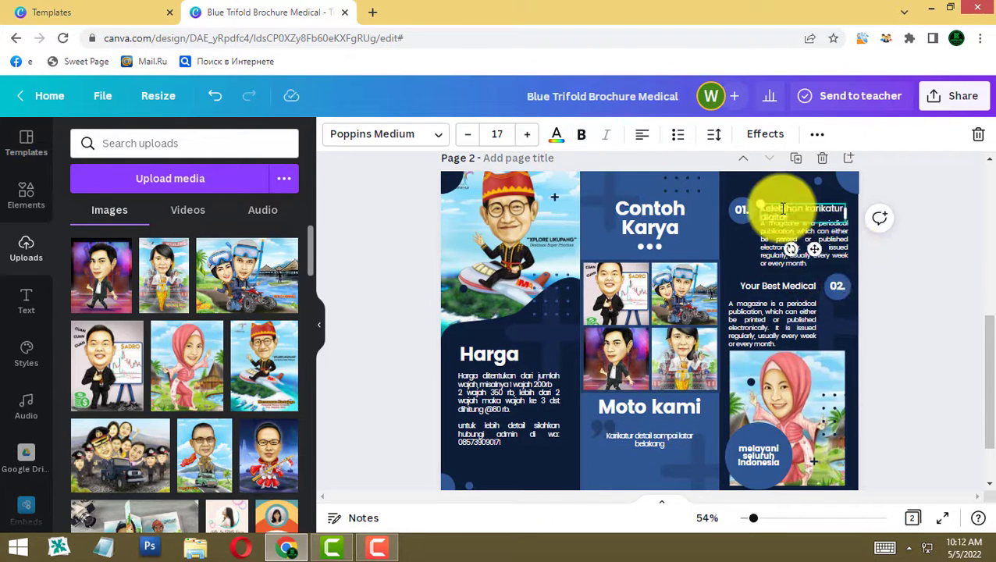
left_click_drag(804, 247, 806, 256)
double_click(807, 259)
type("bisa di u")
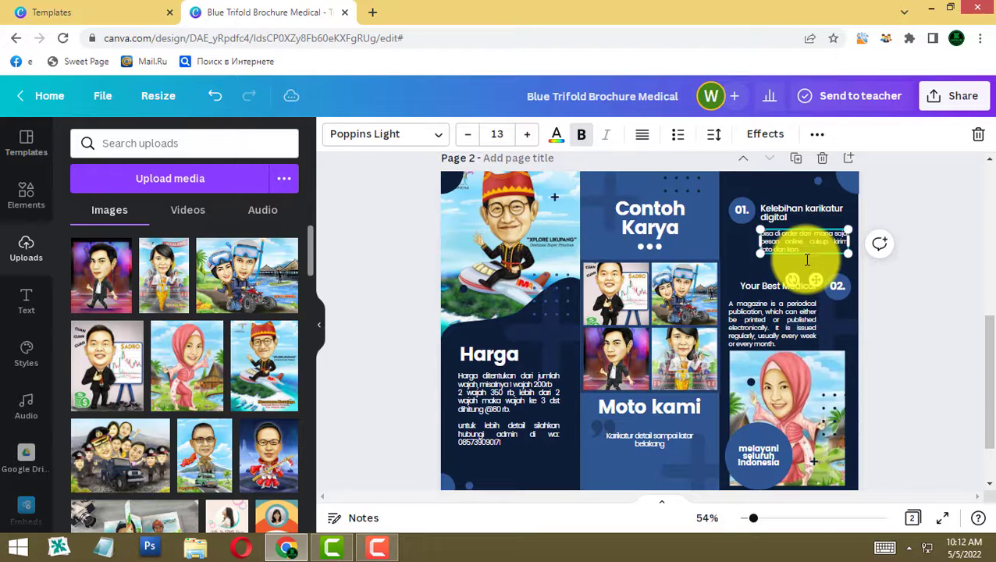
type(" atau wa kami")
- Rearrange the right column, delete the old second point and add a new second benefit beside 02
left_click_drag(798, 210, 801, 187)
left_click_drag(804, 246, 803, 217)
left_click_drag(833, 290, 739, 261)
left_click(799, 288)
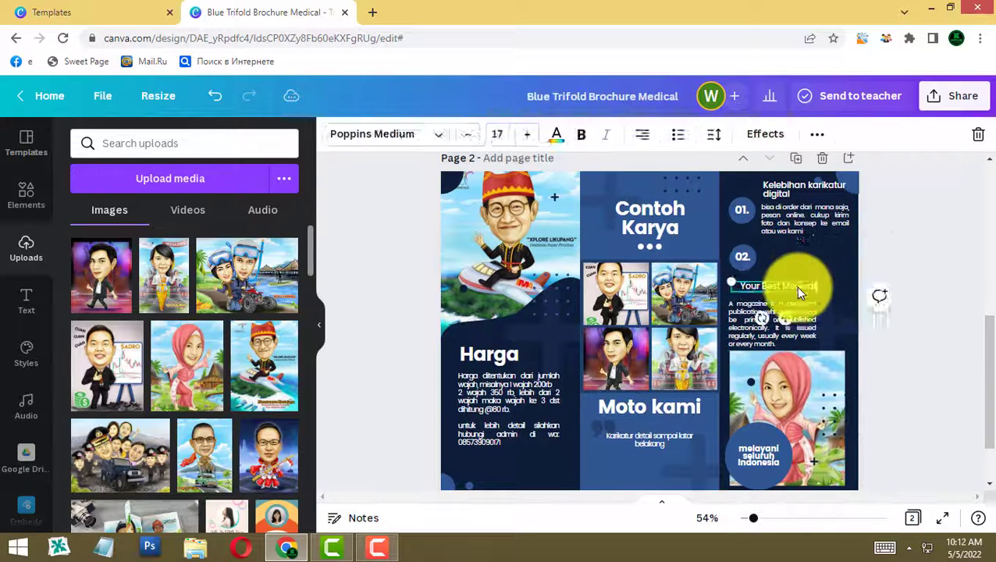
left_click(773, 320, "shift")
key("Delete")
mouse_move(797, 212)
left_mouse_down()
mouse_move(799, 258)
mouse_move(816, 288)
mouse_move(797, 229)
left_mouse_up()
double_click(801, 258)
type("bisa d")
left_click_drag(739, 211, 738, 224)
left_click_drag(744, 261, 741, 296)
- Add a third point: 'bisa dicetak diberbagai media, misal cetak di kertas foto, kanvas, kaos, mug, dll'
left_click(808, 262)
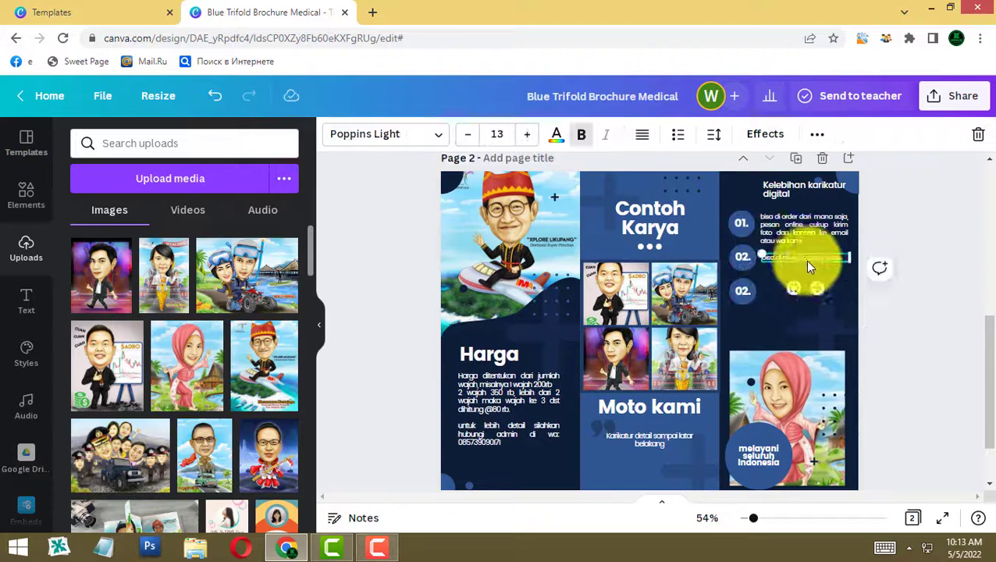
double_click(816, 291)
type("bisa dicetak diberbagai media, misal cetak di kertas foto")
left_click_drag(808, 261, 807, 290)
type(", kanvas, kaos, mug, dll")
left_click(874, 301)
- Enlarge and centre the 'Kelebihan karikatur digital' column title
left_click(804, 189)
left_click(526, 135)
left_click(641, 134)
left_click_drag(809, 192, 793, 192)
left_click(830, 374)
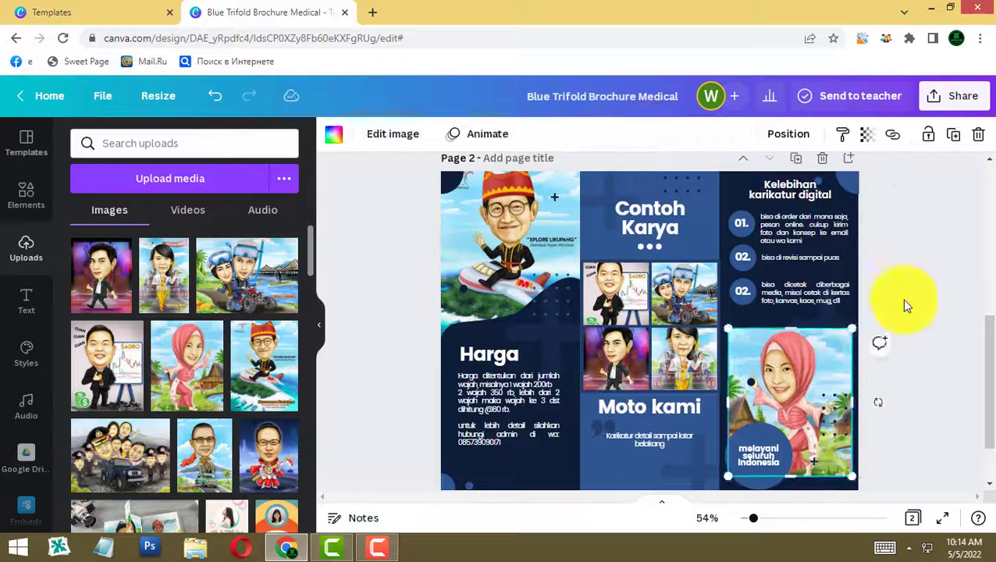
- Review both pages, then retitle the design from Blue Trifold Brochure Medical to 'Brosur'
left_click(865, 313)
scroll(865, 313, "up", 1)
scroll(866, 313, "up", 1)
scroll(868, 320, "up", 5)
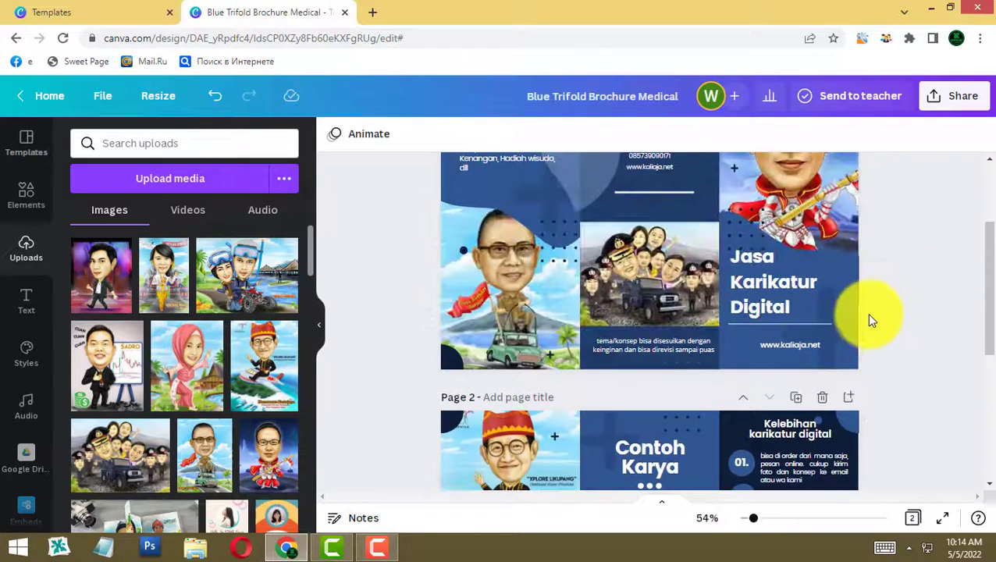
scroll(875, 320, "down", 2)
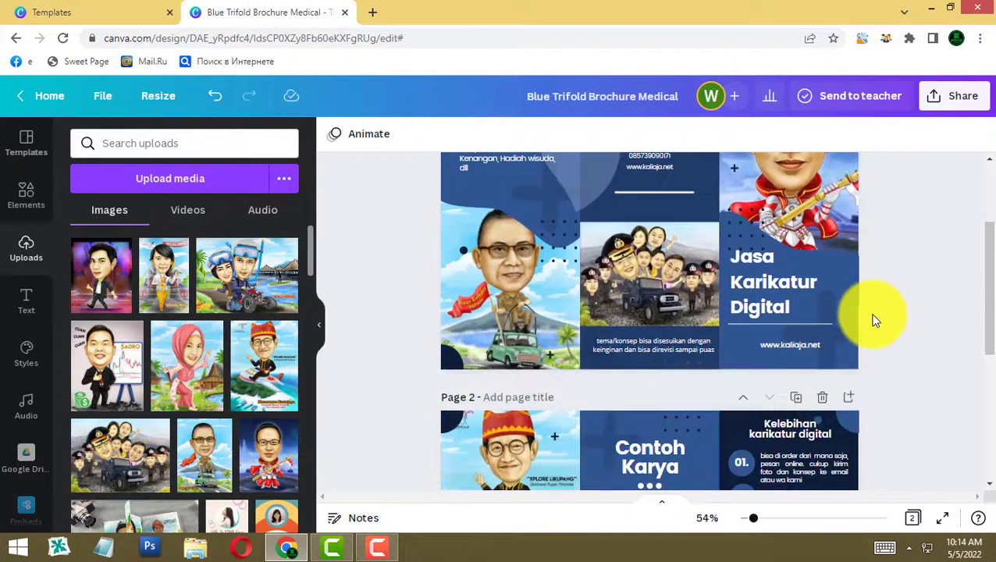
scroll(874, 320, "down", 4)
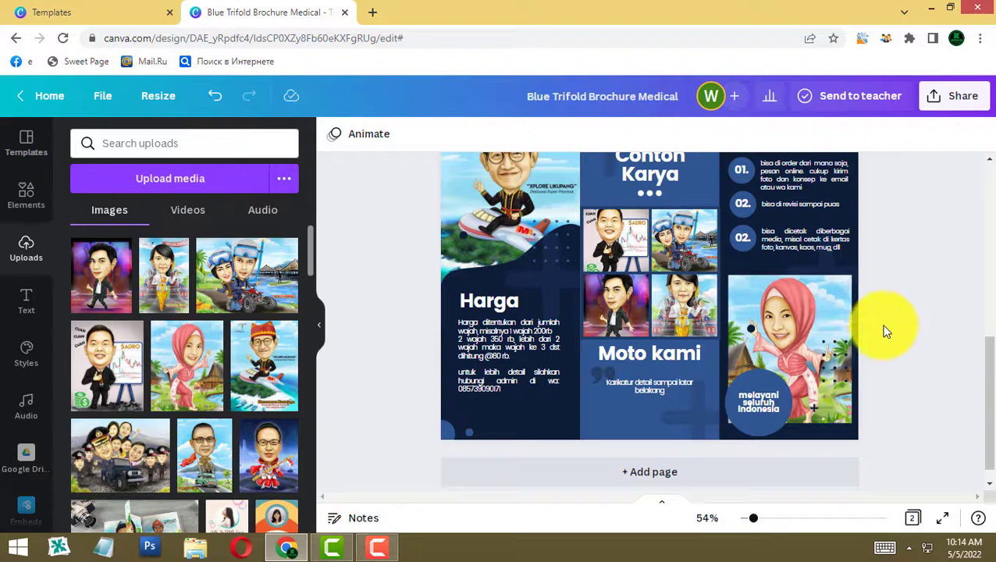
scroll(881, 330, "up", 4)
scroll(884, 331, "up", 3)
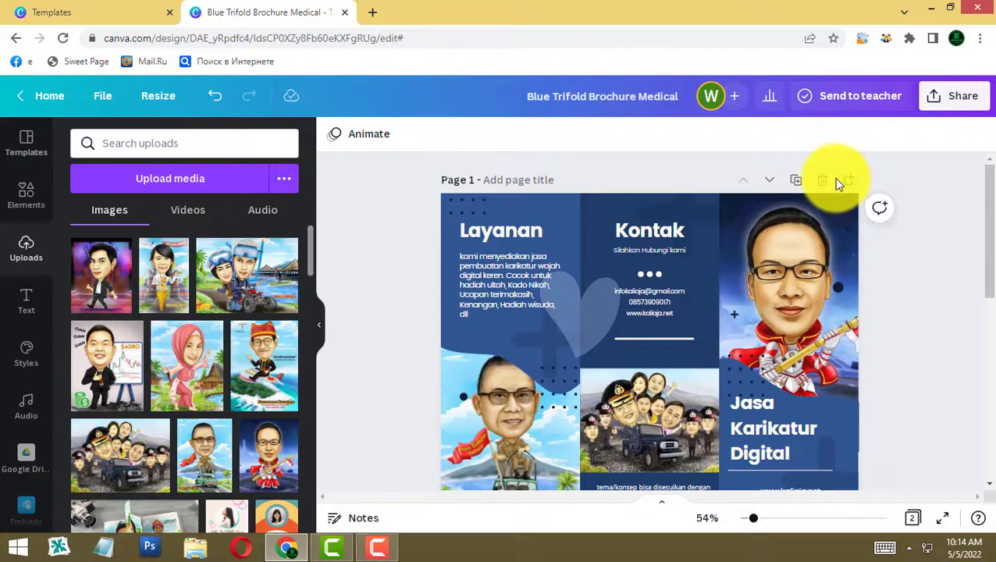
left_click(657, 99)
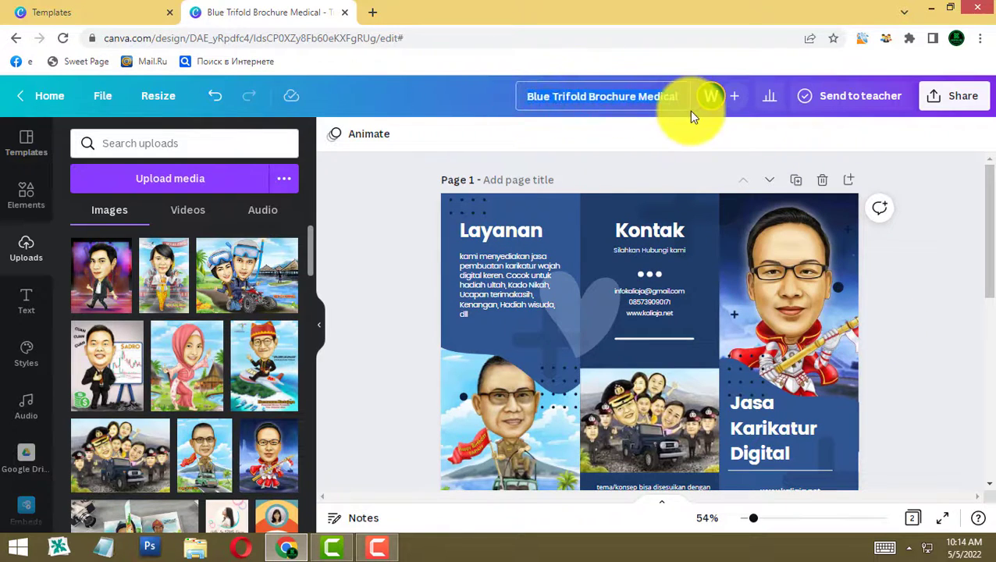
type("Brosur")
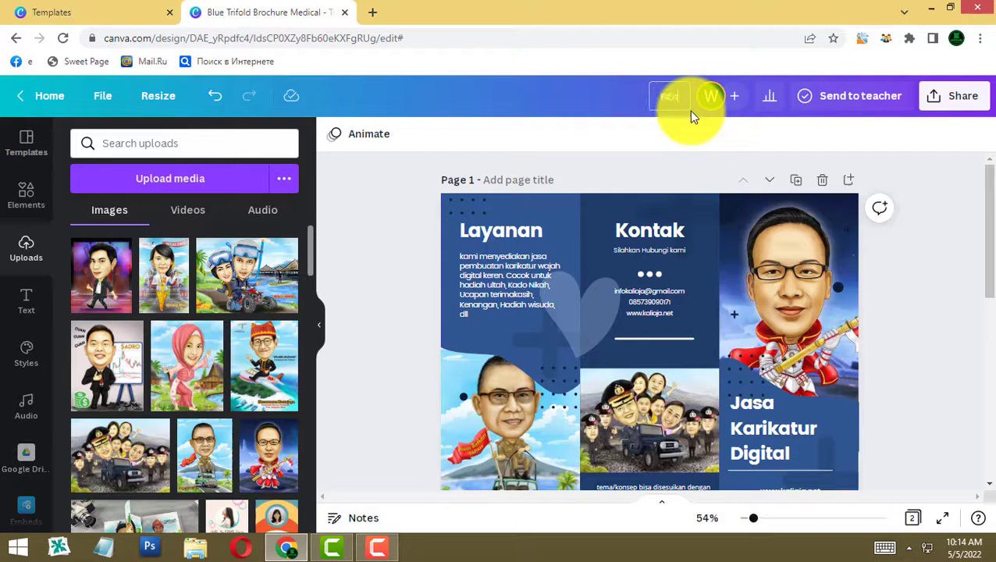
left_click(398, 171)
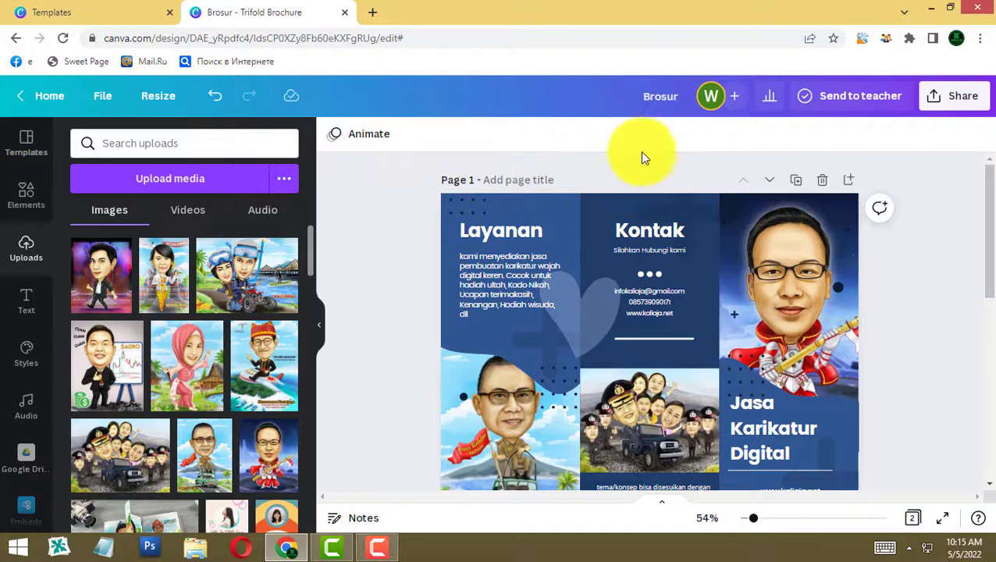
- In the Share menu's download settings, set the file type to PNG
left_click(963, 106)
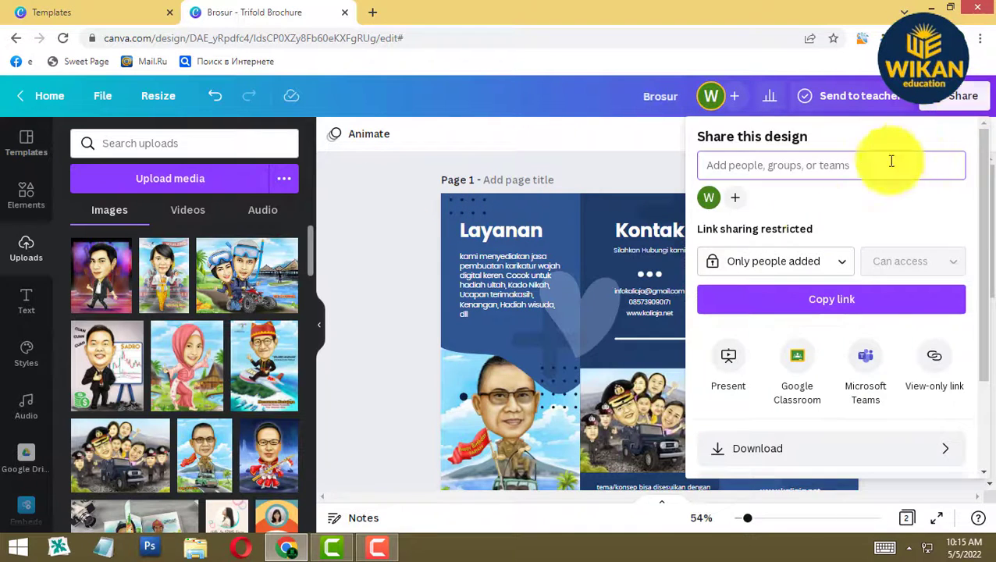
scroll(788, 441, "down", 3)
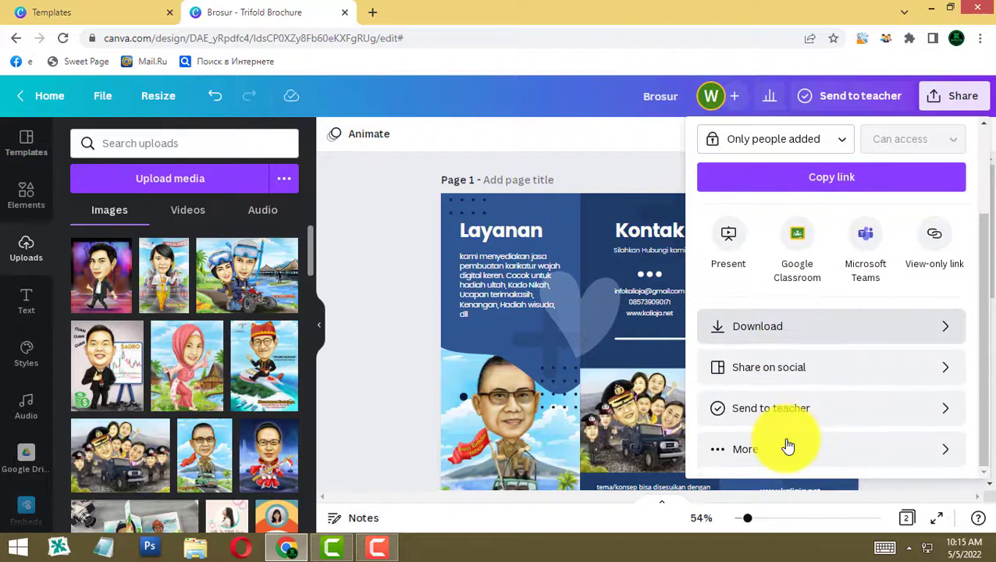
left_click(765, 337)
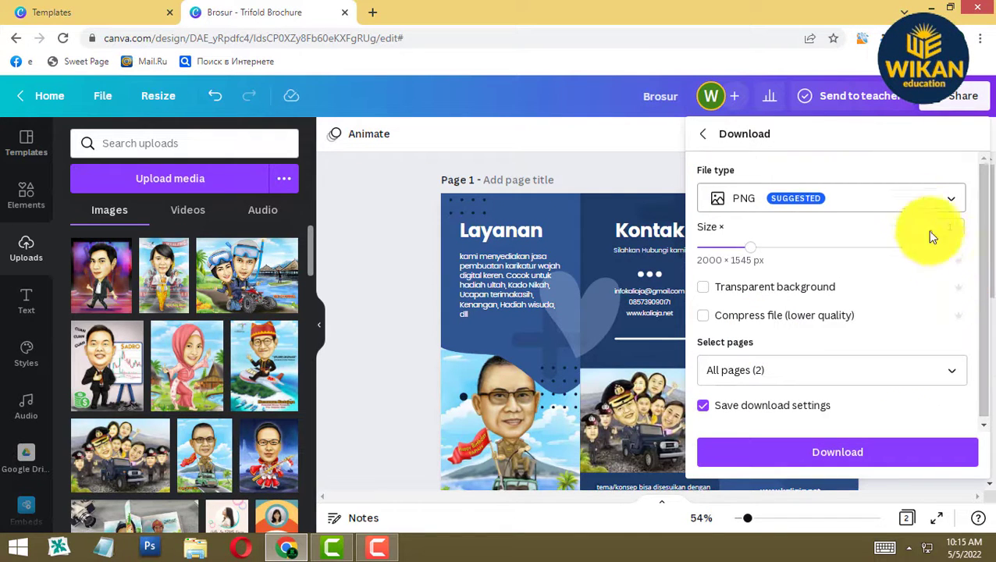
left_click(874, 198)
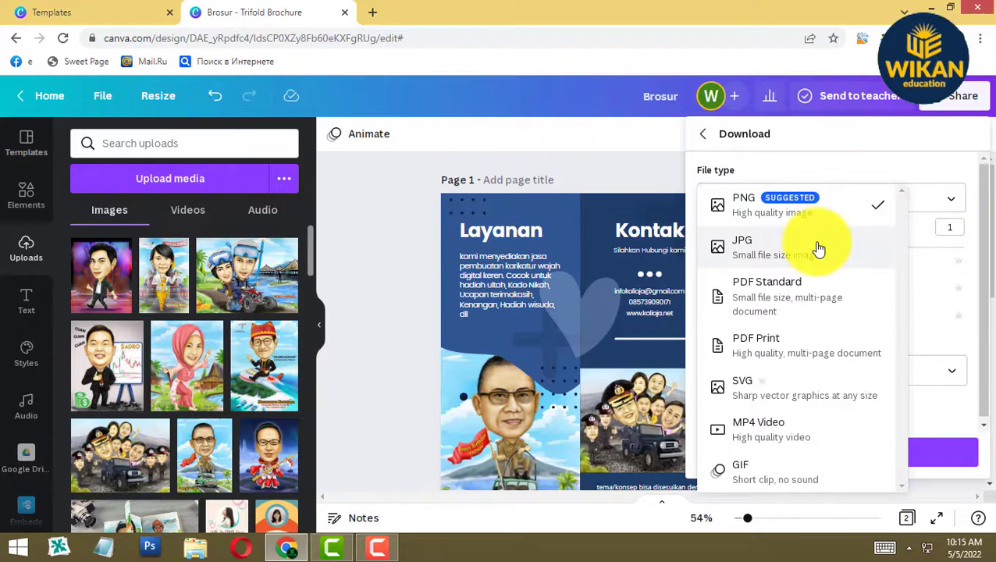
left_click(818, 248)
left_click(892, 206)
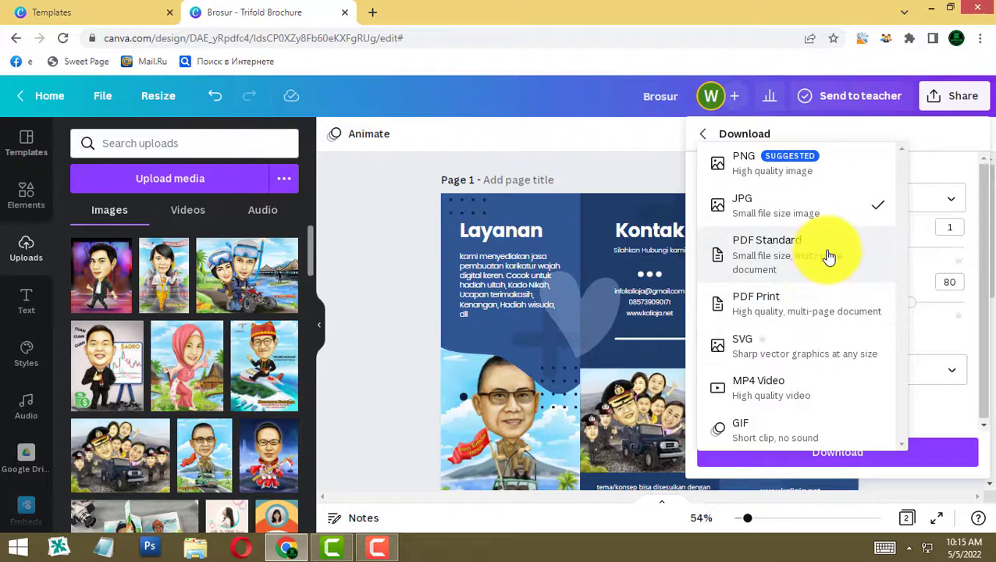
left_click(924, 176)
left_click(861, 205)
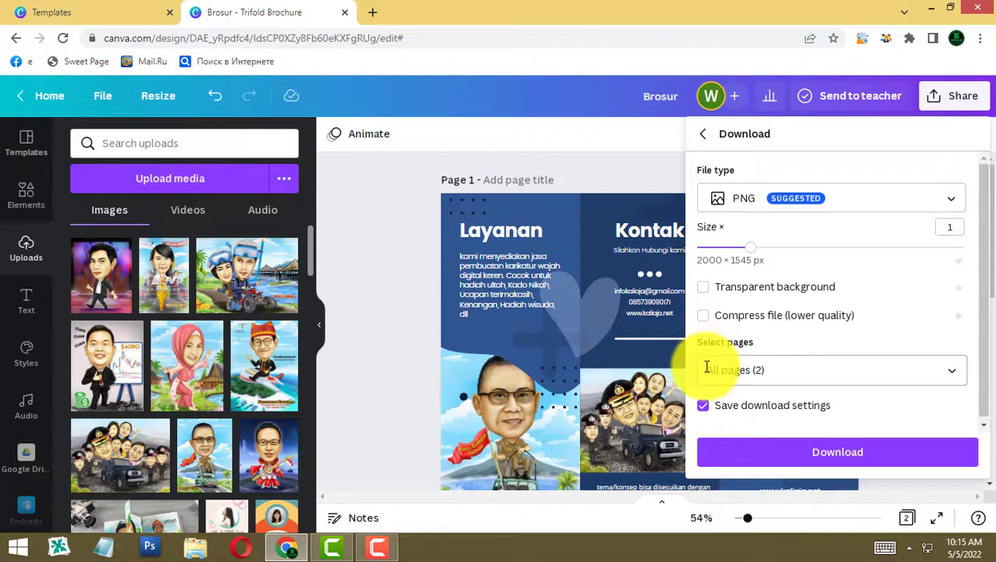
- Select pages 1 and 2 and download them as Brosur.zip
left_click(771, 370)
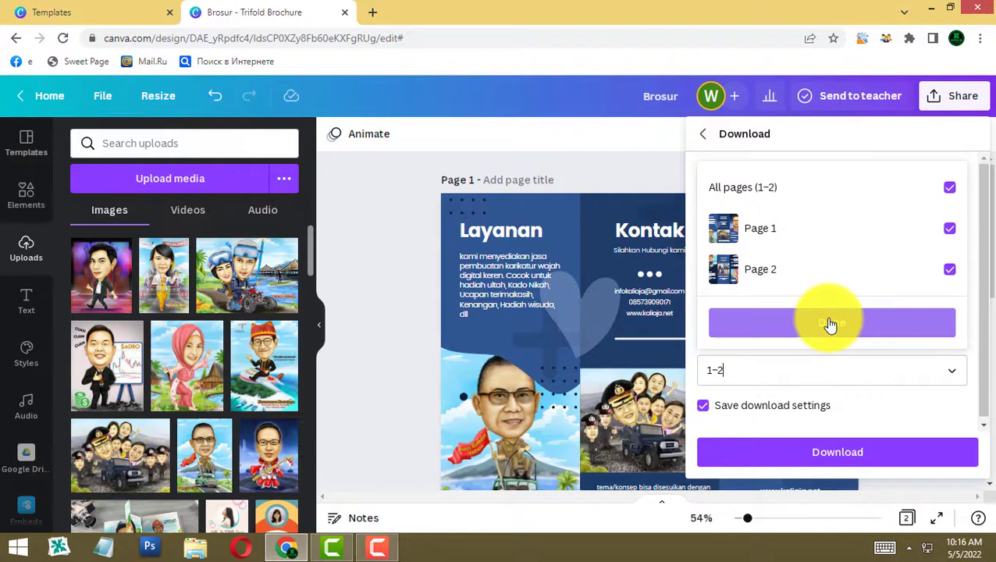
left_click(950, 188)
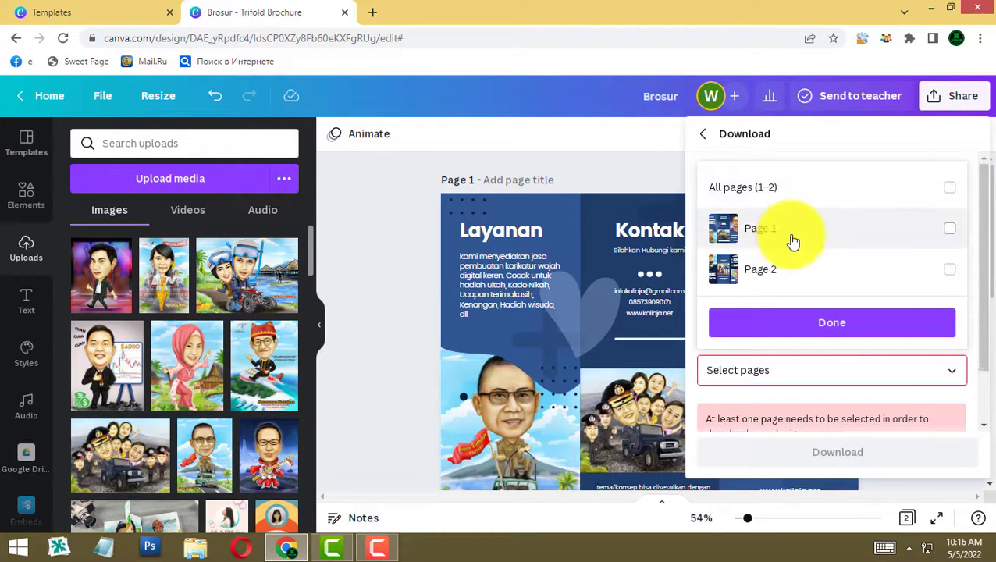
left_click(949, 228)
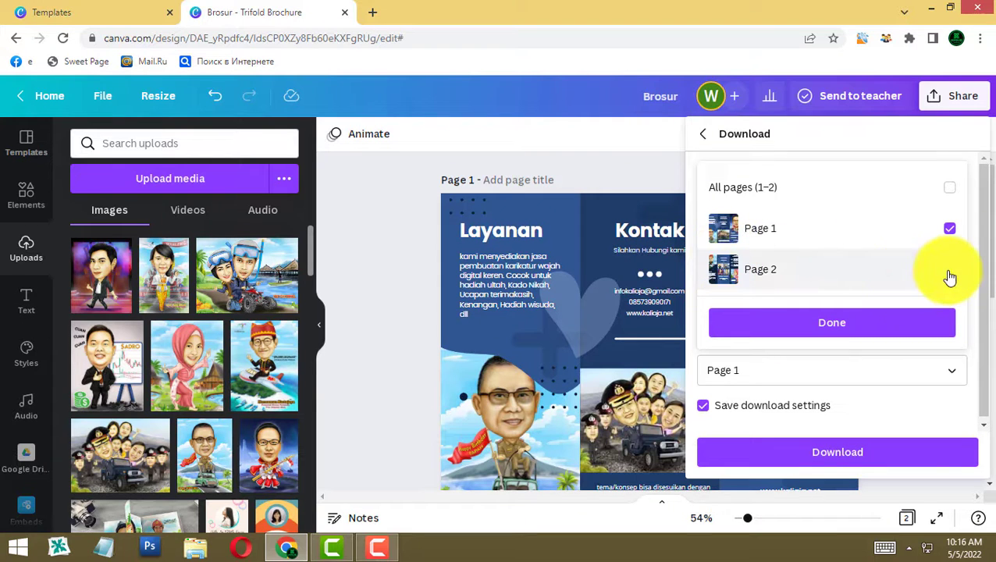
left_click(949, 188)
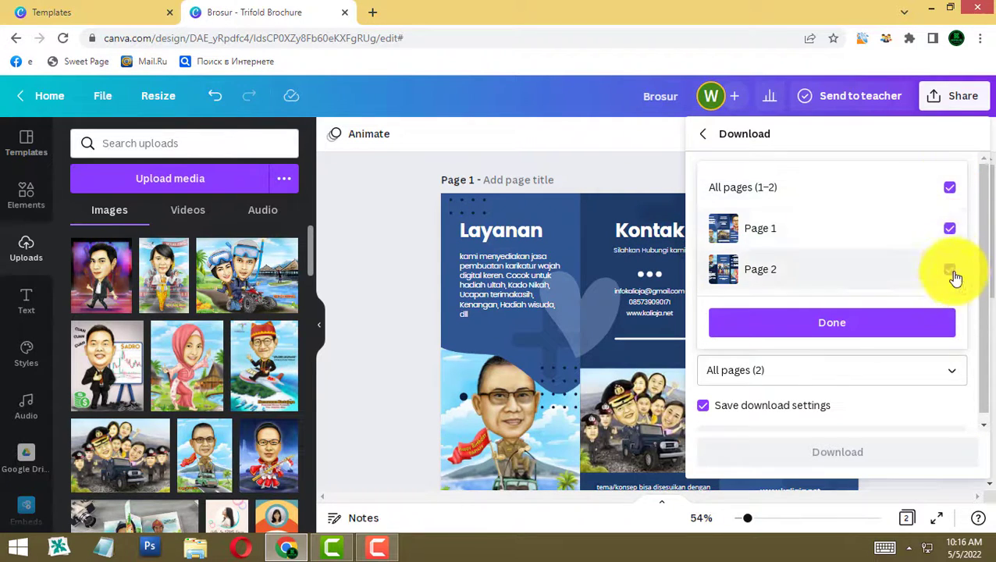
left_click(849, 326)
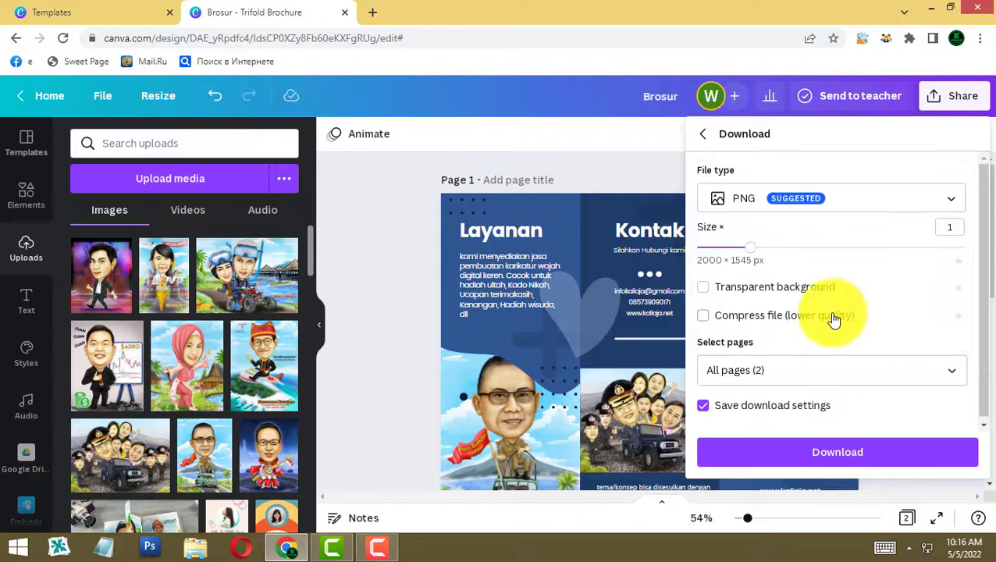
left_click(811, 452)
left_click(895, 451)
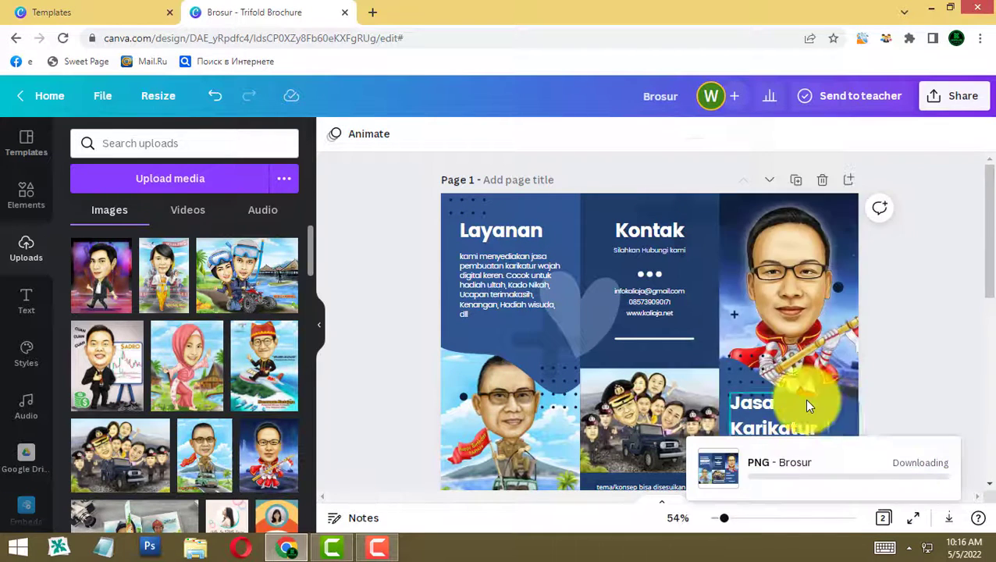
left_click(156, 512)
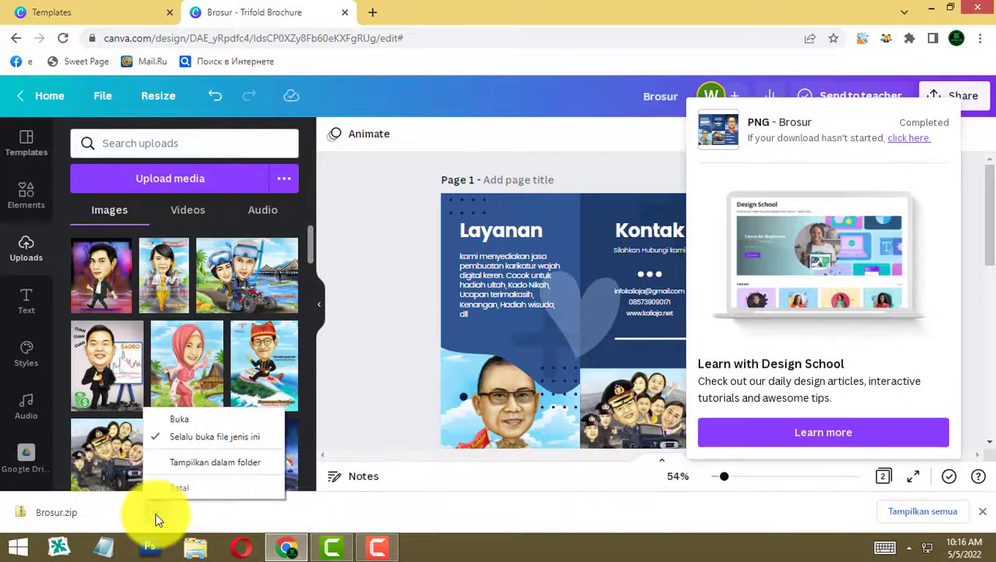
- Show Brosur.zip in its folder, open it, and view PNG 1 in Windows Photo Viewer
left_click(199, 475)
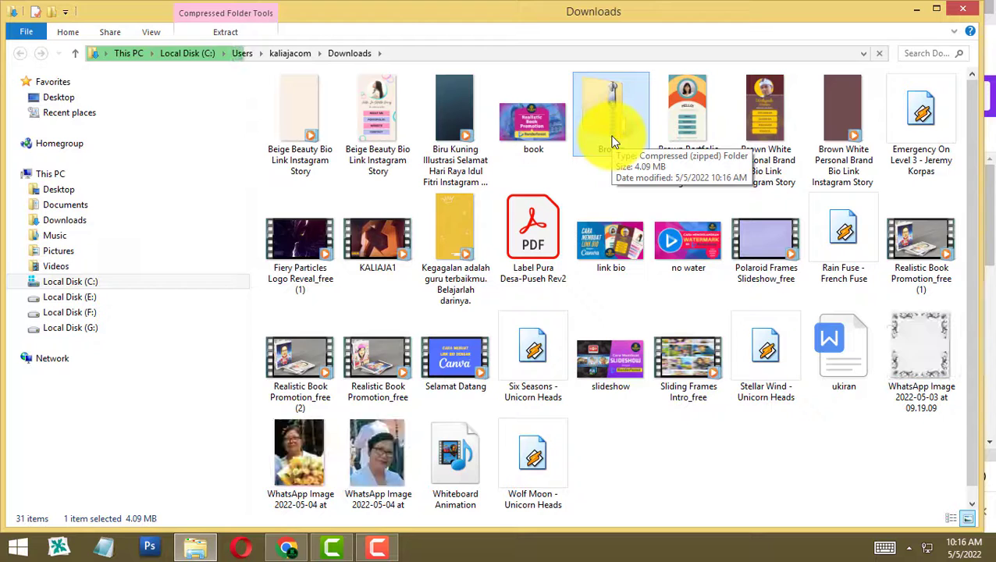
double_click(613, 142)
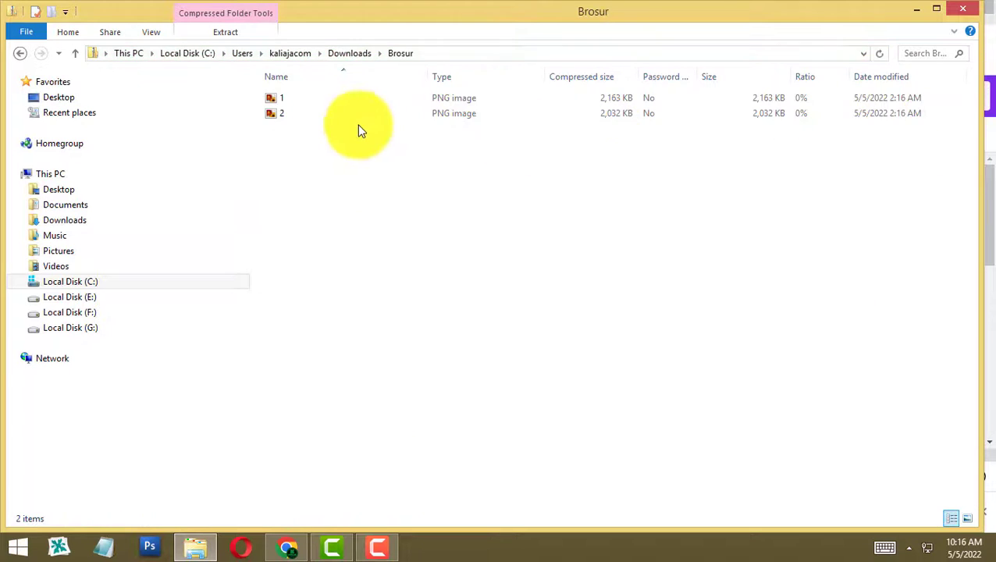
left_click(281, 103)
double_click(283, 110)
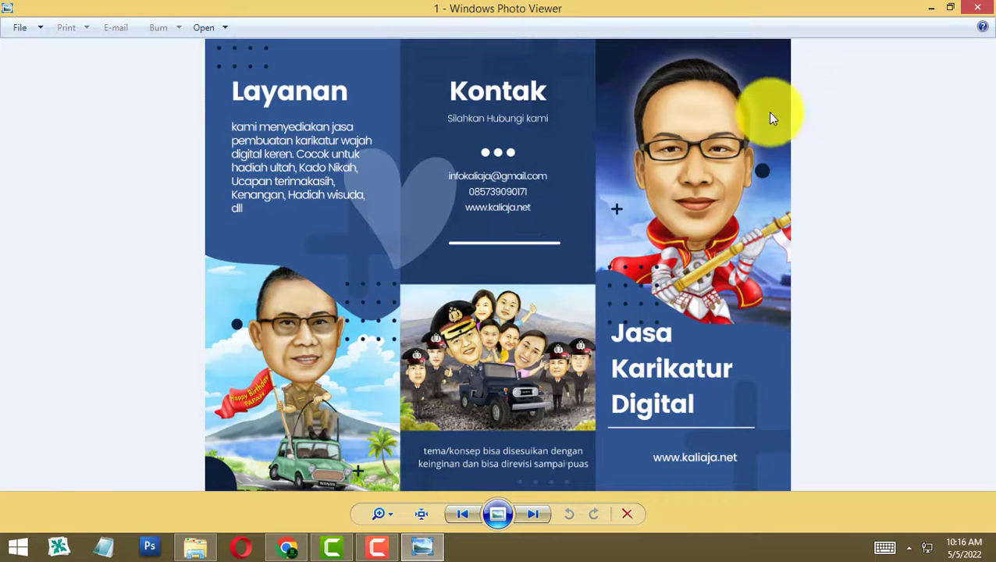
- View the second page's PNG, then close Windows Photo Viewer
left_click(529, 515)
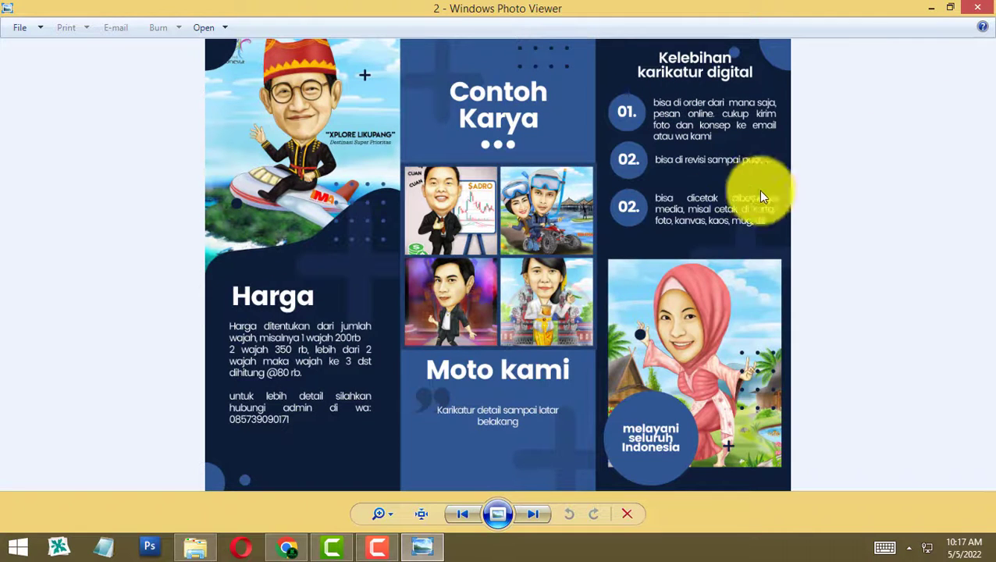
left_click(977, 9)
- Back in Canva, recolour the Kontak panel red
left_click(287, 545)
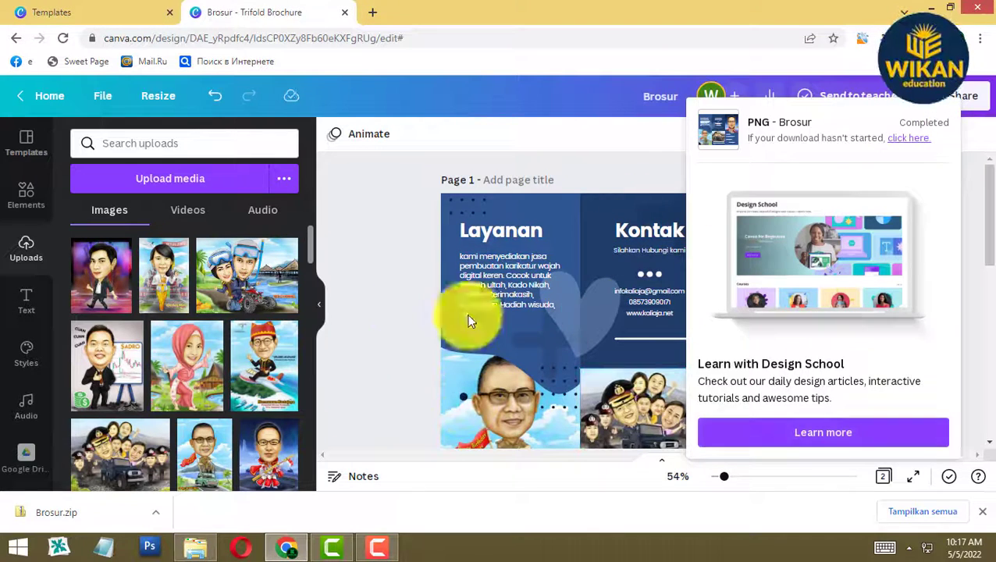
left_click(607, 208)
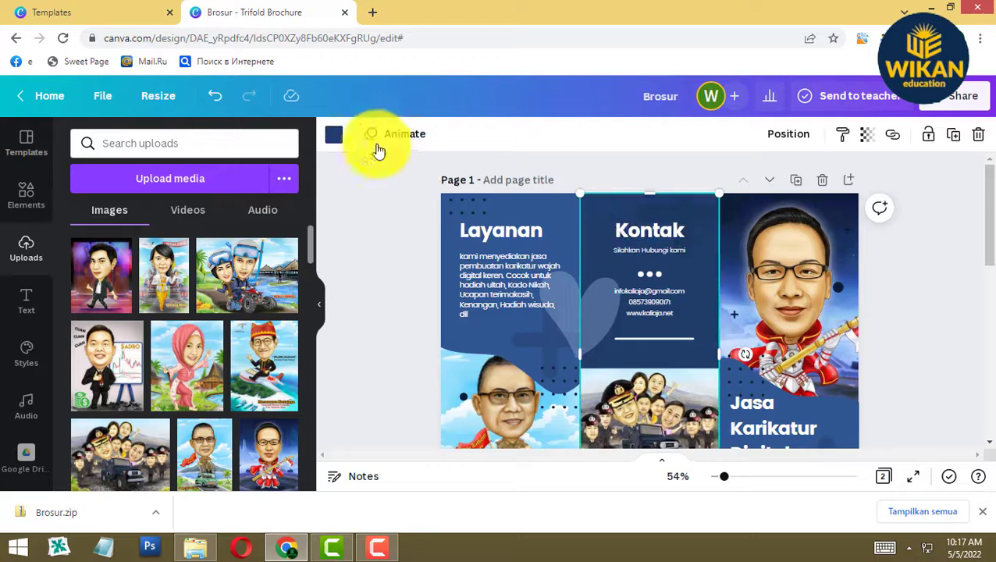
left_click(334, 135)
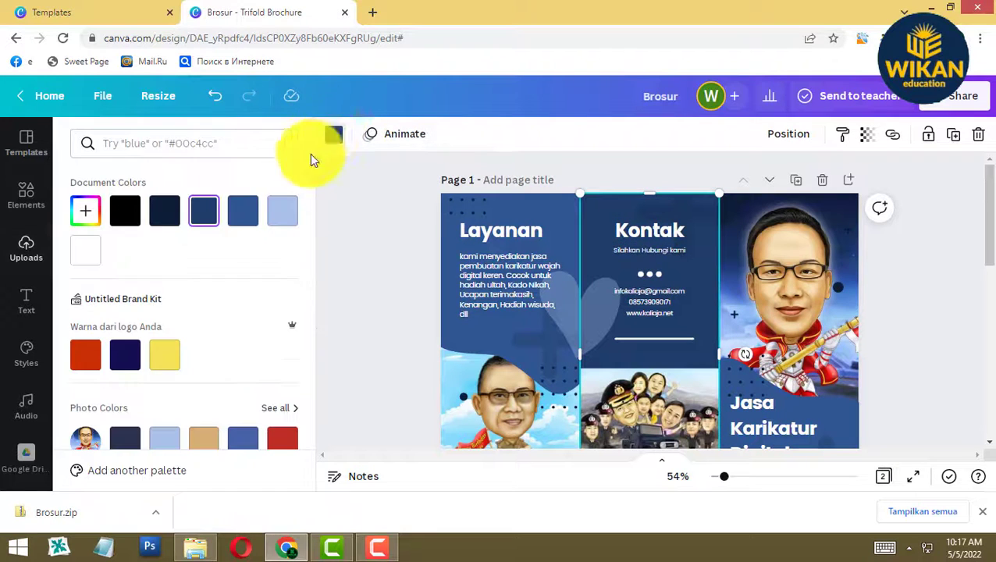
left_click(88, 359)
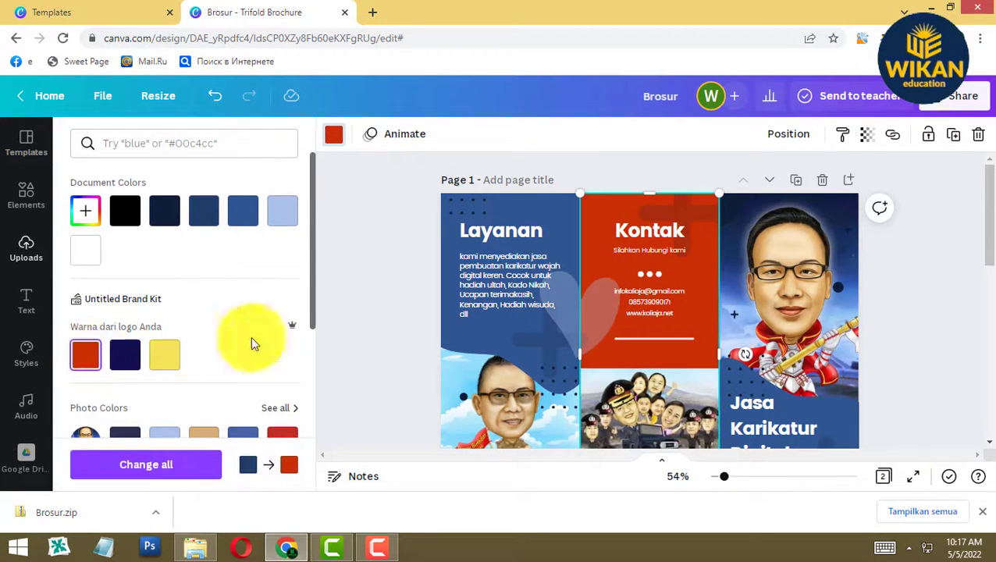
- Turn the decorative shape behind Layanan red
left_click(443, 339)
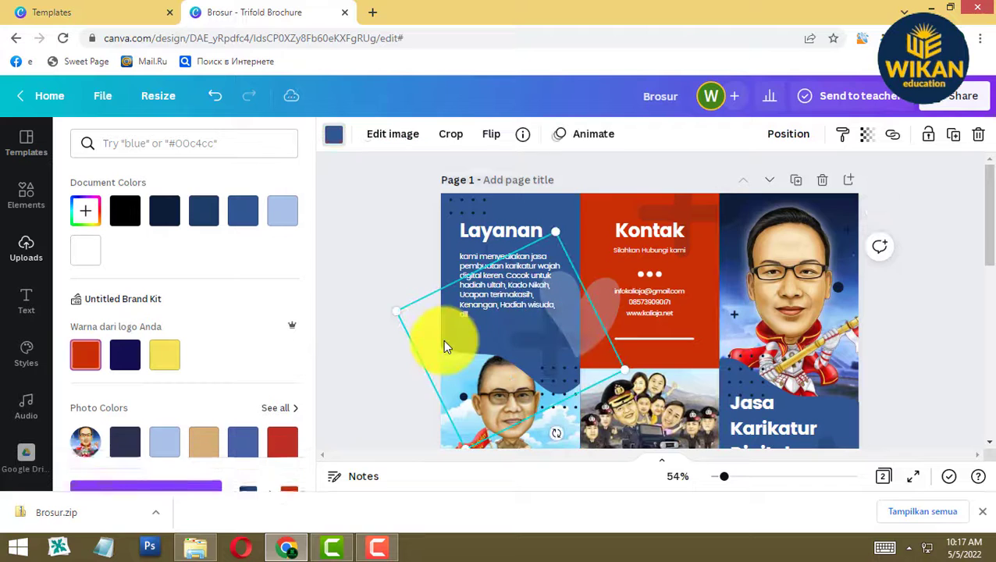
left_click(512, 204)
left_click(328, 135)
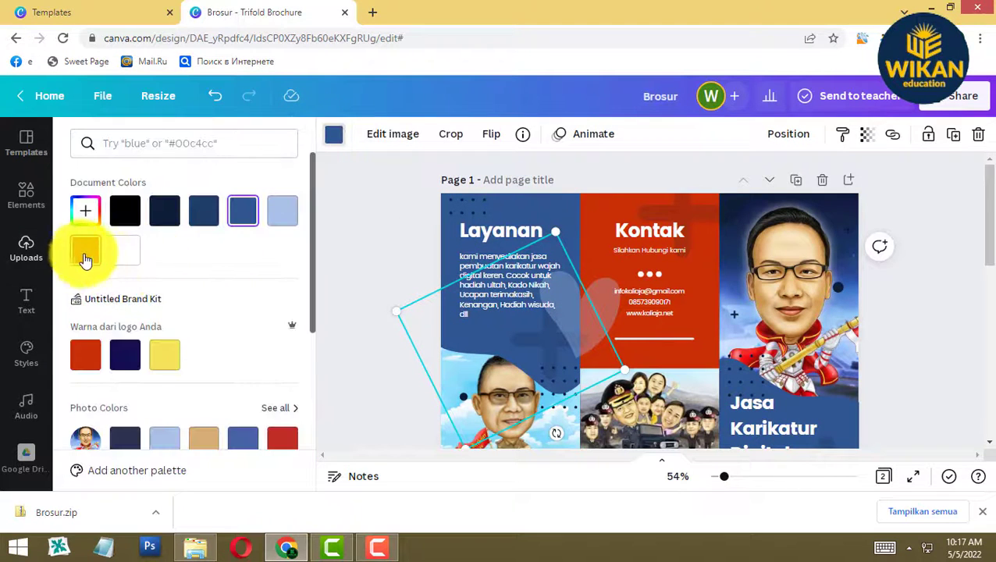
left_click(85, 249)
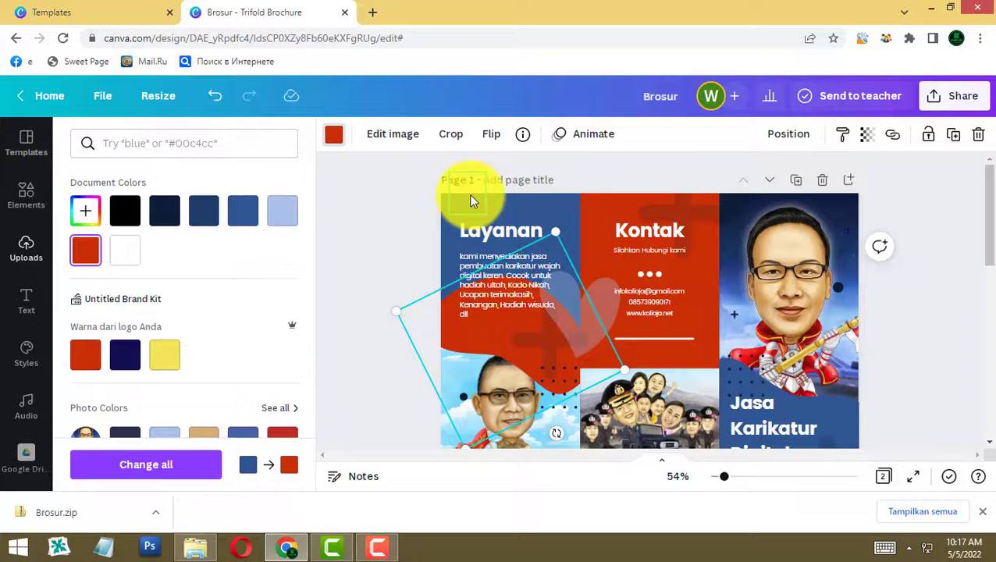
left_click(534, 207)
left_click(431, 203)
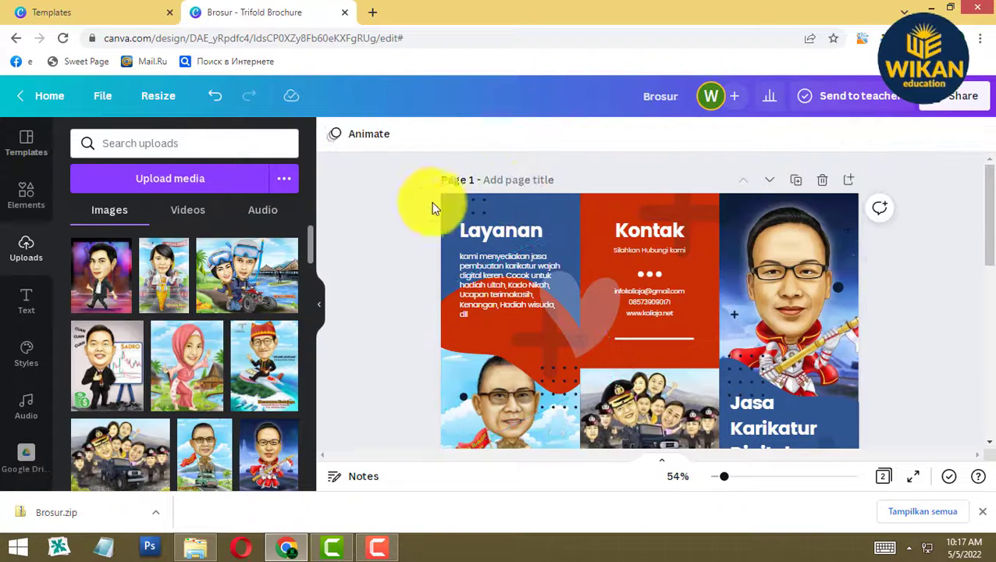
- Try yellow on the page background, then revert it to blue
left_click(503, 206)
left_click(333, 134)
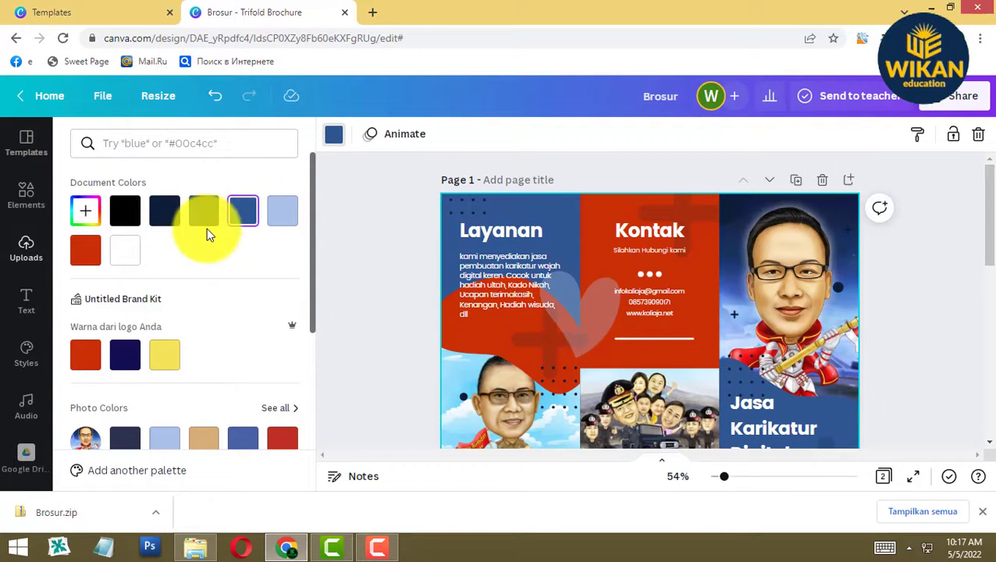
left_click(163, 352)
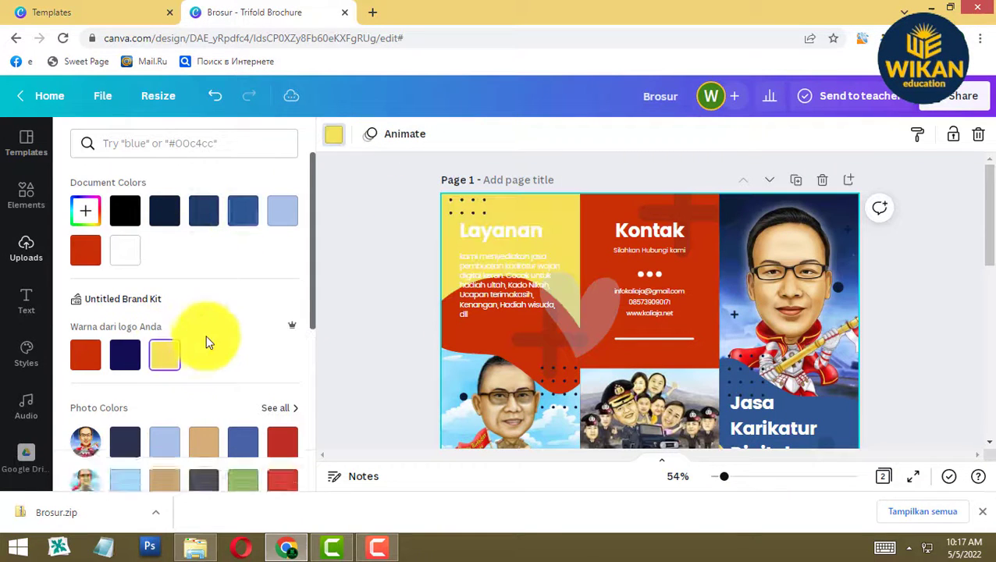
left_click(333, 135)
left_click(332, 135)
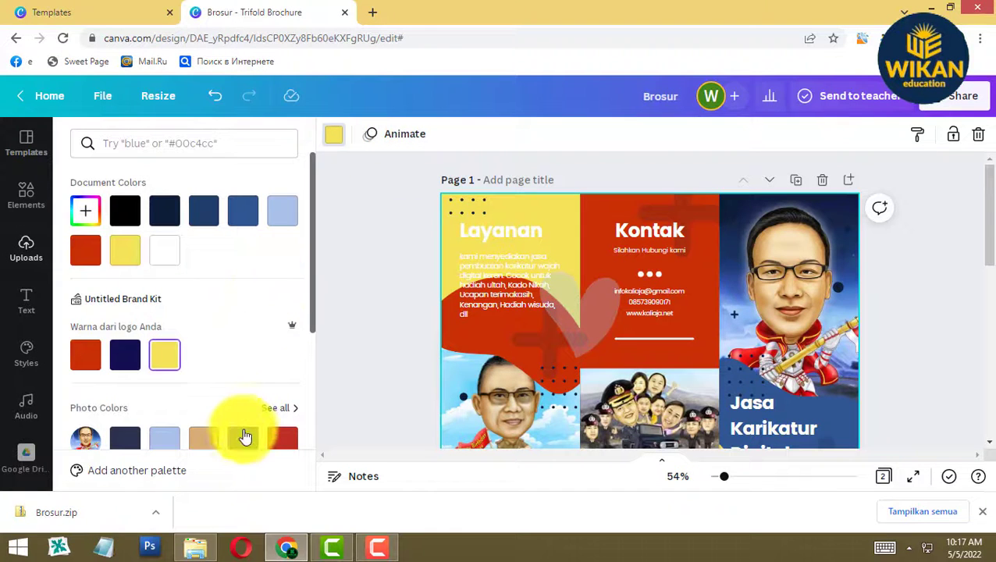
left_click(243, 439)
scroll(745, 317, "down", 5)
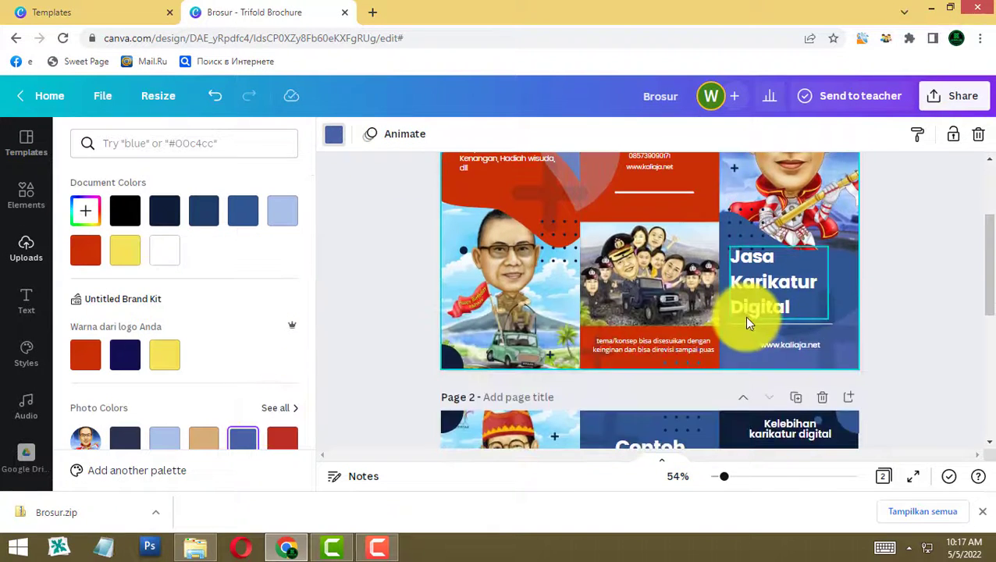
scroll(842, 325, "up", 5)
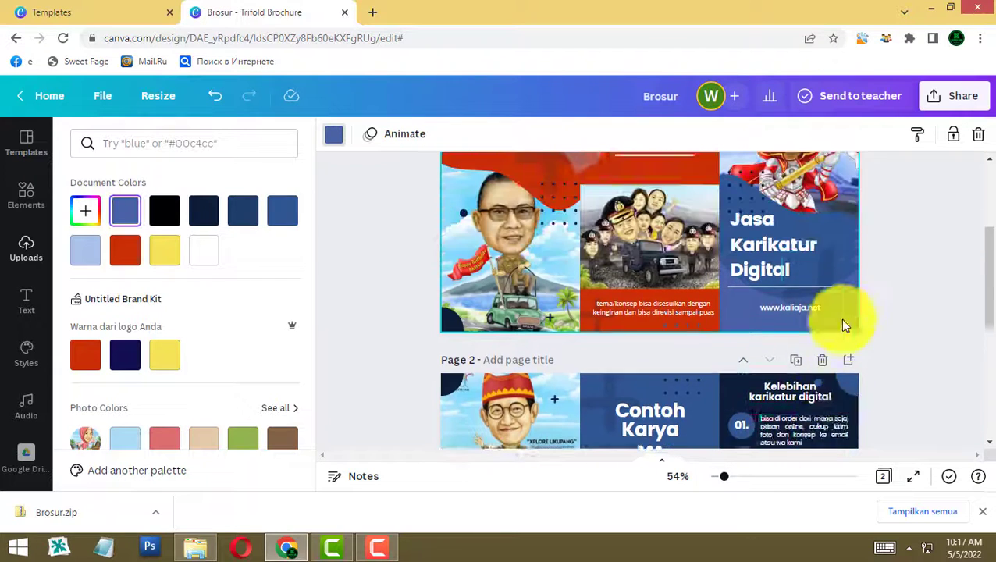